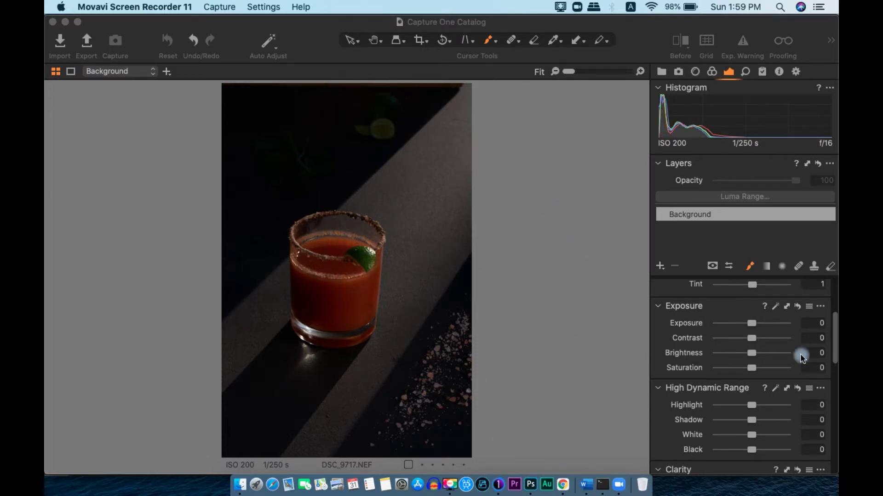
# - Enable chromatic aberration and diffraction correction in the lens correction for the cocktail photo
pyautogui.click(695, 72)
pyautogui.click(696, 74)
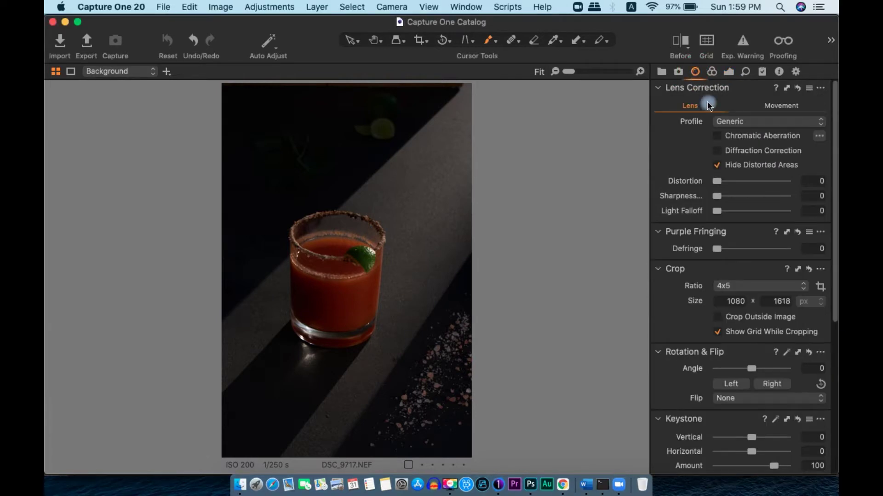
pyautogui.click(717, 136)
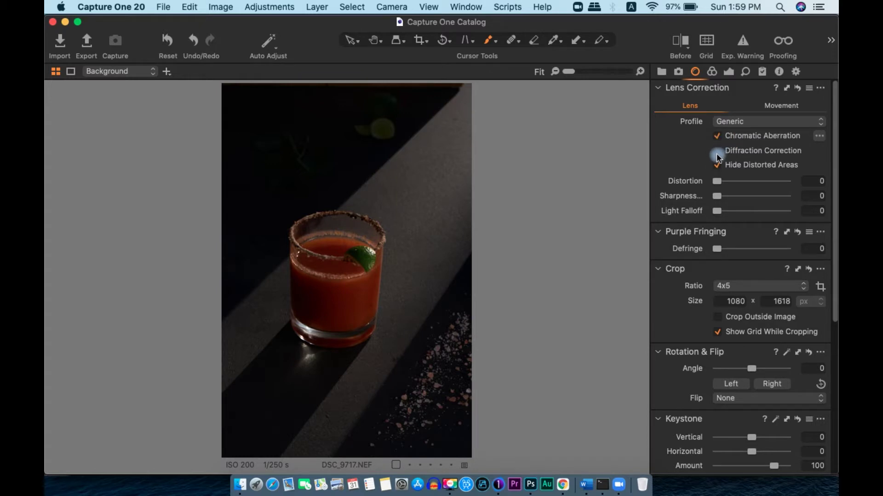
pyautogui.click(716, 150)
# - Set purple fringing defringe to 100, lens light falloff to 16 and sharpness falloff to 25
pyautogui.moveTo(716, 249); pyautogui.dragTo(787, 250)
pyautogui.moveTo(720, 214); pyautogui.dragTo(721, 196)
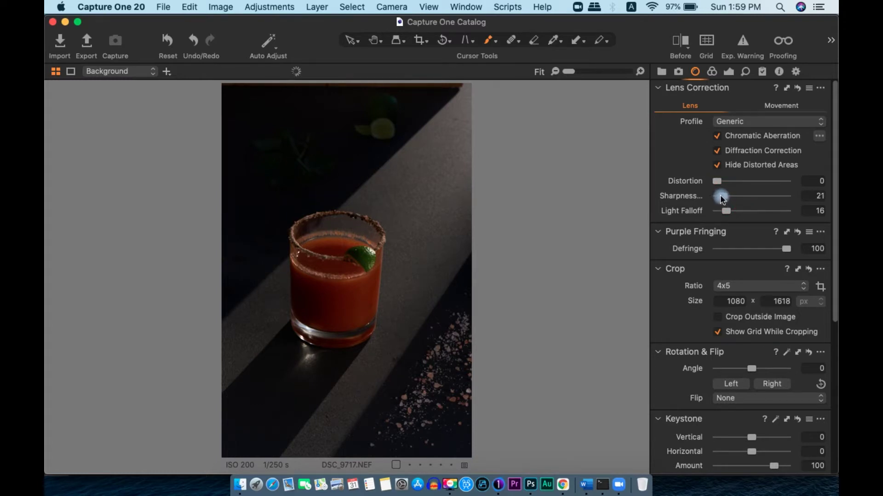
pyautogui.click(818, 196)
pyautogui.write('2')
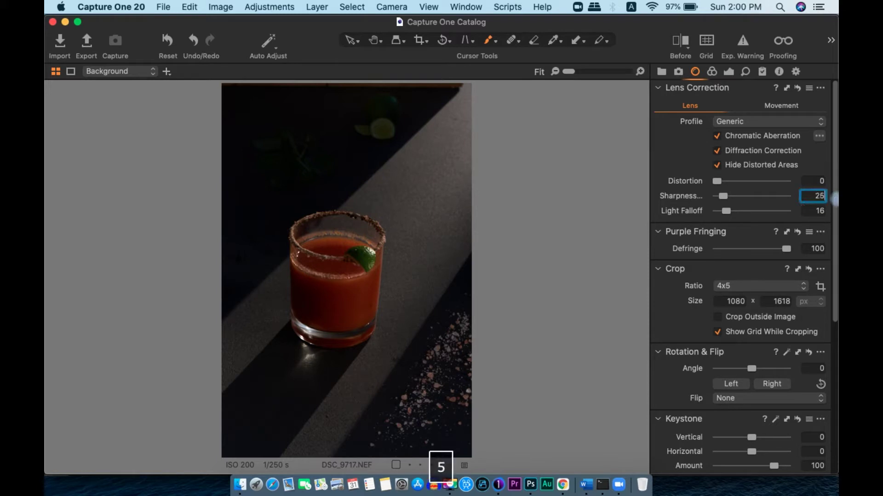
pyautogui.press('Return')
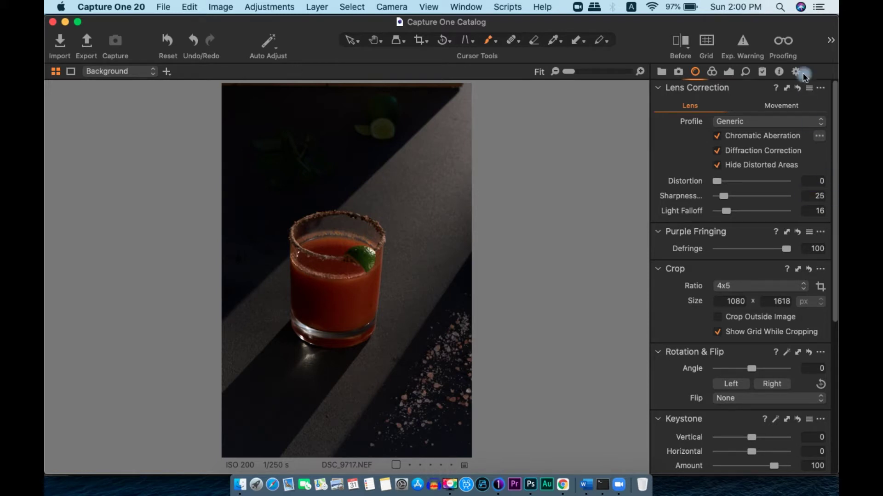
# - Set the background layer's white balance to 5000 Kelvin and raise the exposure to 1.35
pyautogui.click(729, 72)
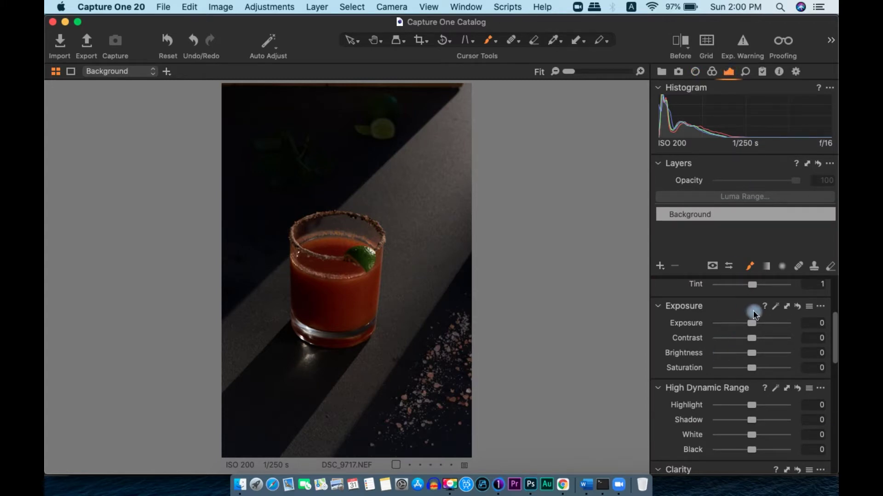
pyautogui.scroll(4, 754, 310)
pyautogui.scroll(2, 756, 310)
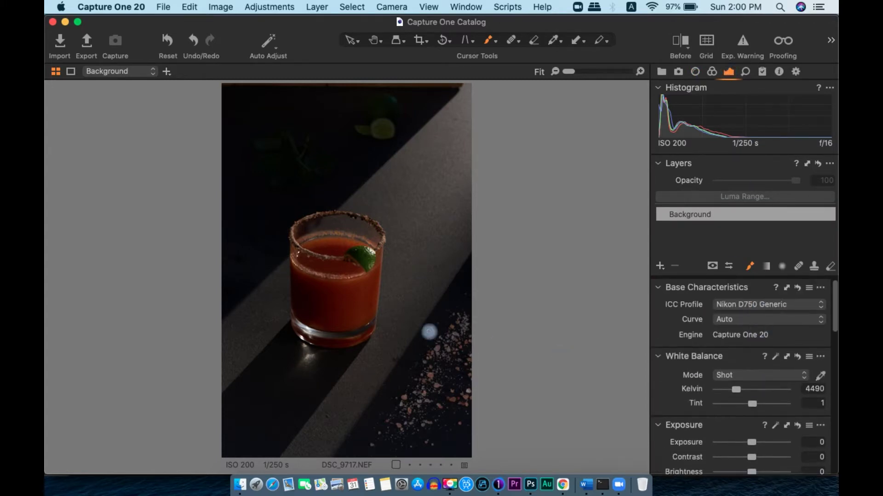
pyautogui.scroll(2, 389, 312)
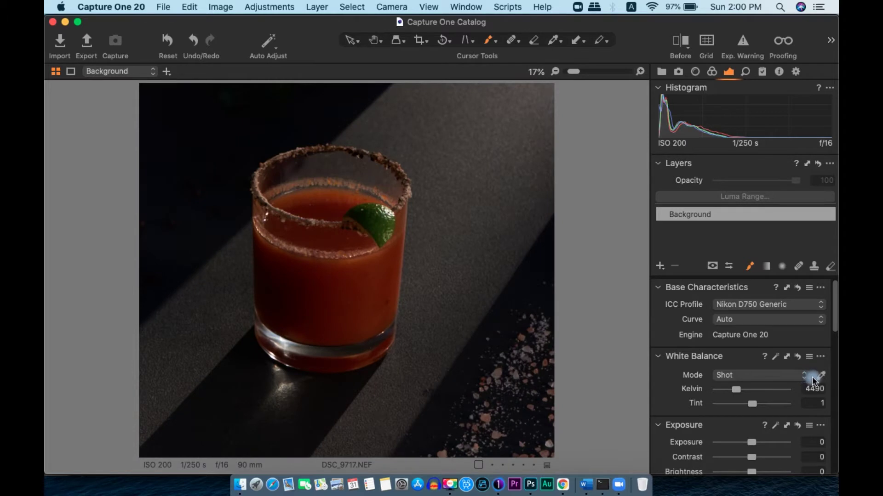
pyautogui.click(810, 389)
pyautogui.write('5000')
pyautogui.press('Return')
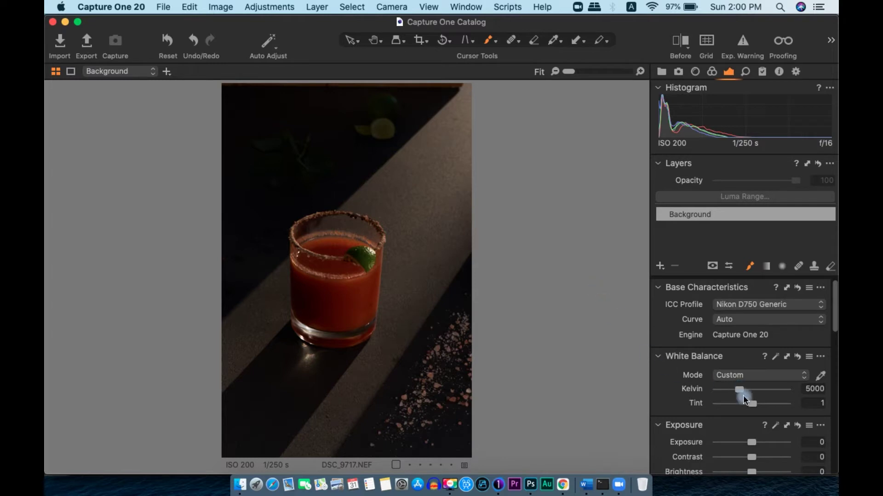
pyautogui.scroll(-3, 743, 395)
pyautogui.moveTo(751, 376); pyautogui.dragTo(763, 378)
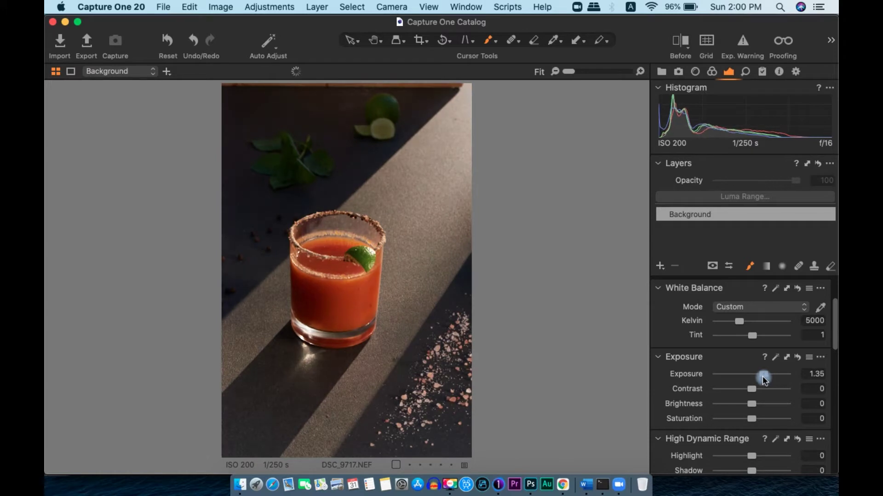
# - Adjust the High Dynamic Range values to highlight -39, shadow 47, white 20 and black -26
pyautogui.scroll(-2, 763, 379)
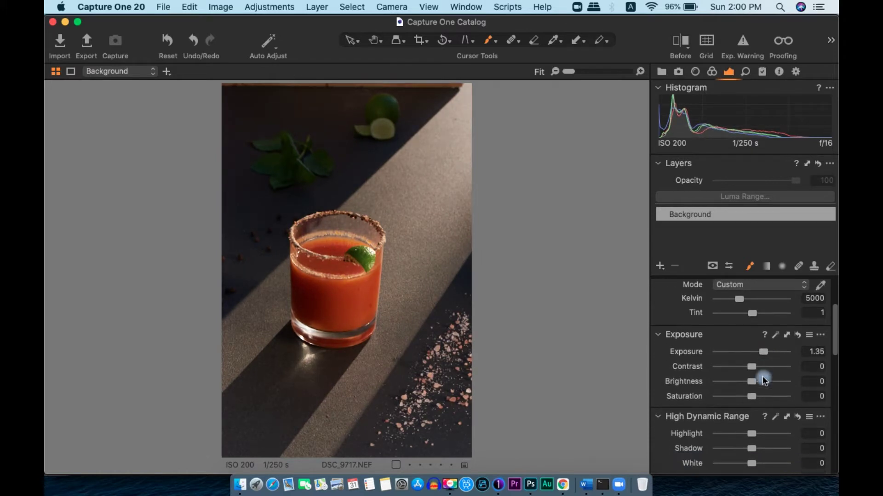
pyautogui.scroll(-3, 763, 377)
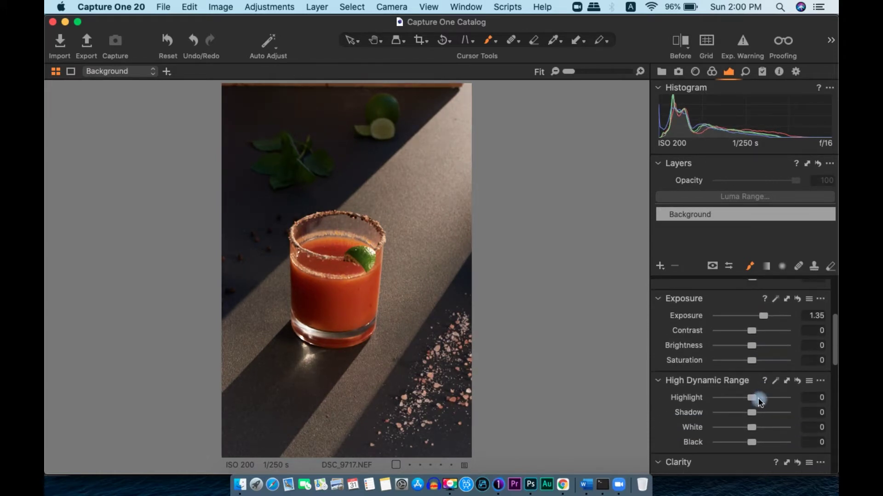
pyautogui.moveTo(754, 415); pyautogui.dragTo(741, 399)
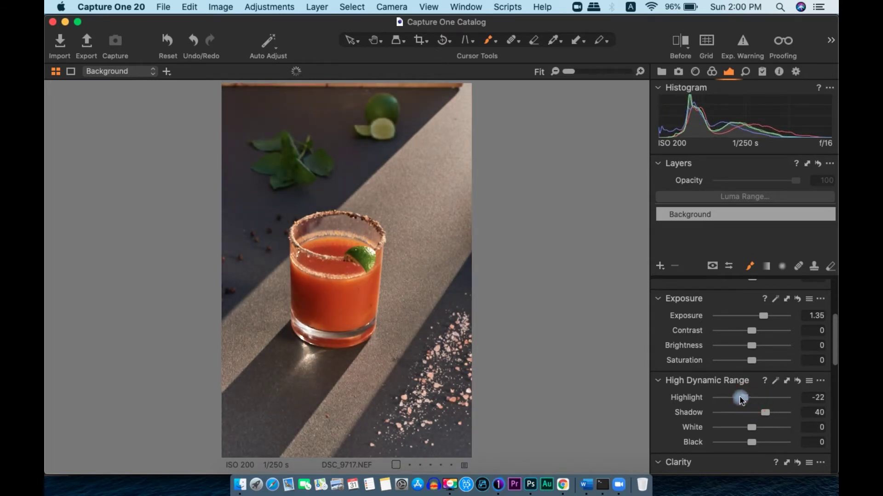
pyautogui.scroll(-6, 735, 396)
pyautogui.click(755, 353)
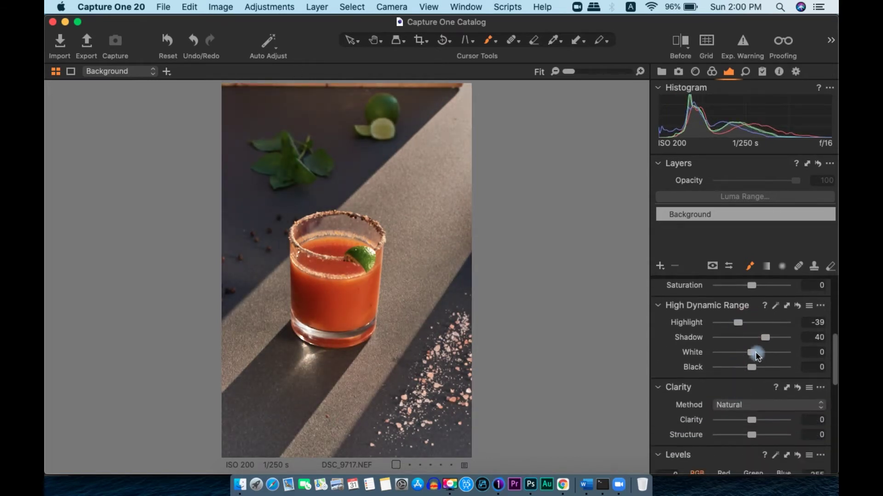
pyautogui.moveTo(756, 354); pyautogui.dragTo(741, 365)
pyautogui.click(752, 367)
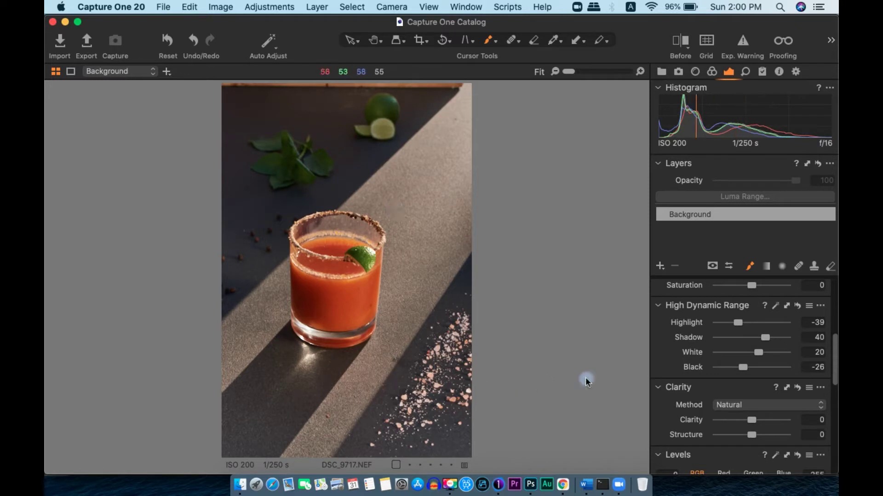
pyautogui.scroll(2, 747, 329)
pyautogui.moveTo(759, 359); pyautogui.dragTo(765, 364)
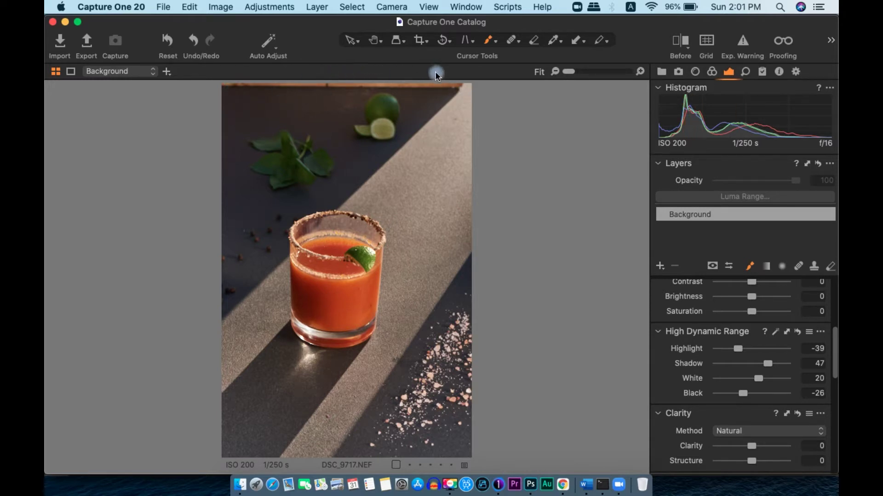
# - Crop the photo to a 4x5 ratio at full width, positioning the frame to include the mint and limes above the glass
pyautogui.click(425, 39)
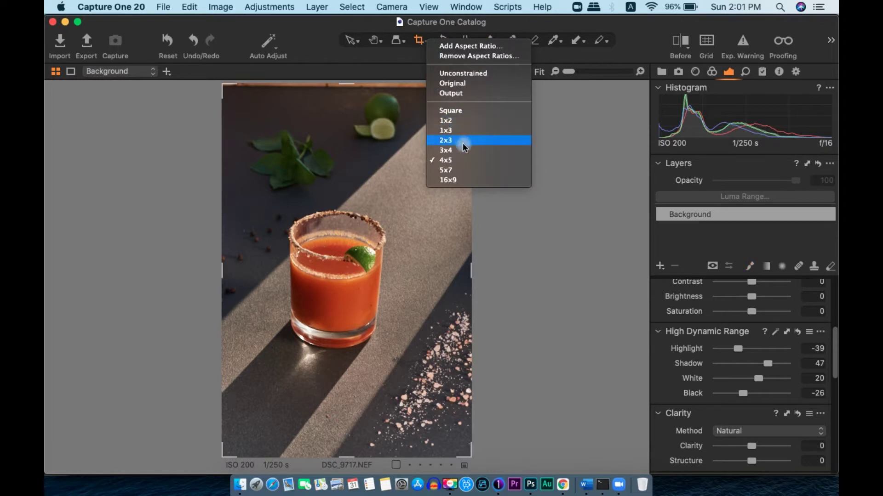
pyautogui.click(462, 159)
pyautogui.moveTo(341, 86); pyautogui.dragTo(345, 111)
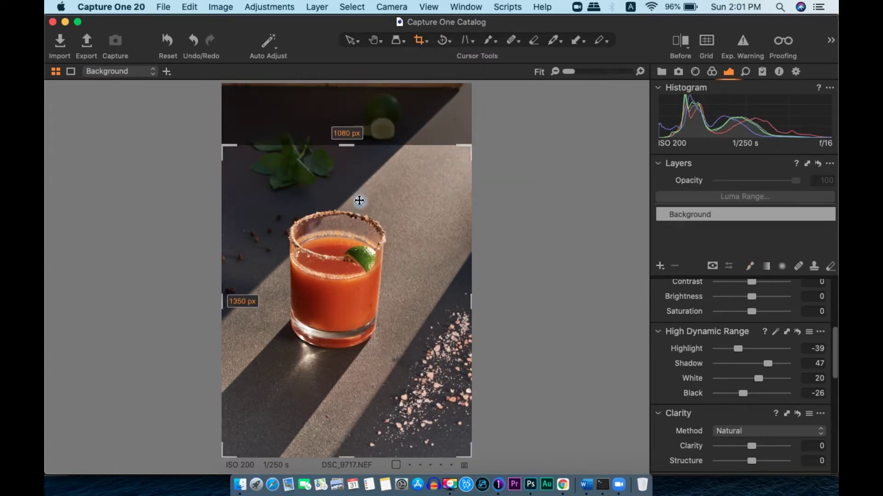
pyautogui.moveTo(352, 270); pyautogui.dragTo(363, 227)
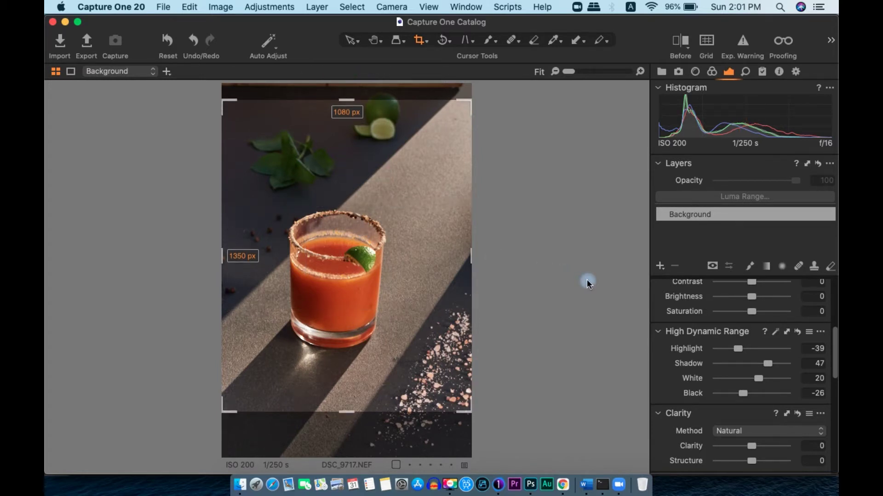
pyautogui.press('h')
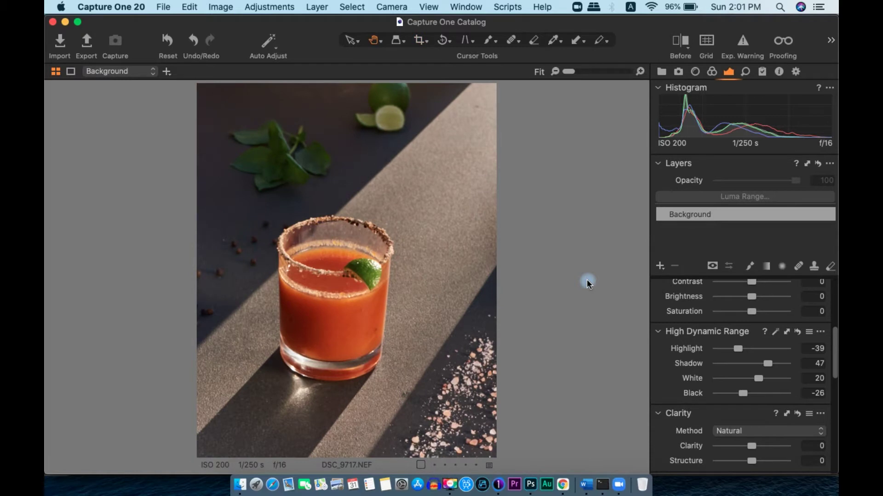
# - Activate the Straighten tool for rotating the cropped photo
pyautogui.click(449, 40)
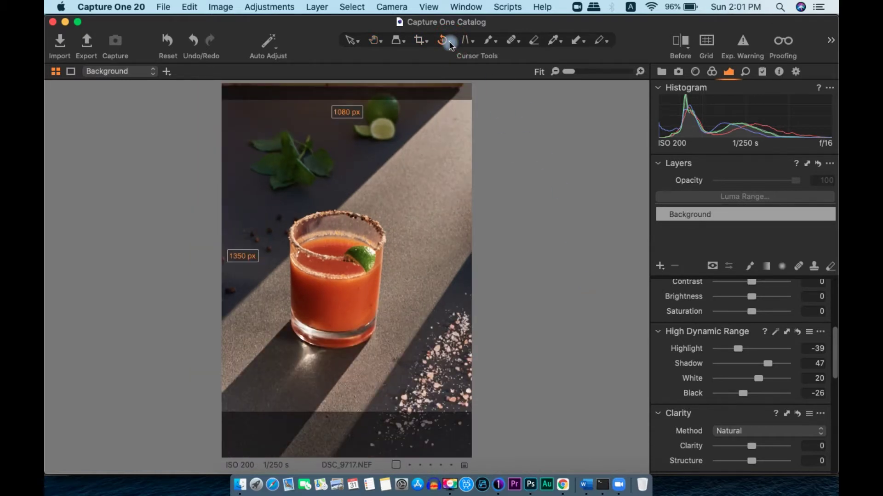
pyautogui.click(449, 40)
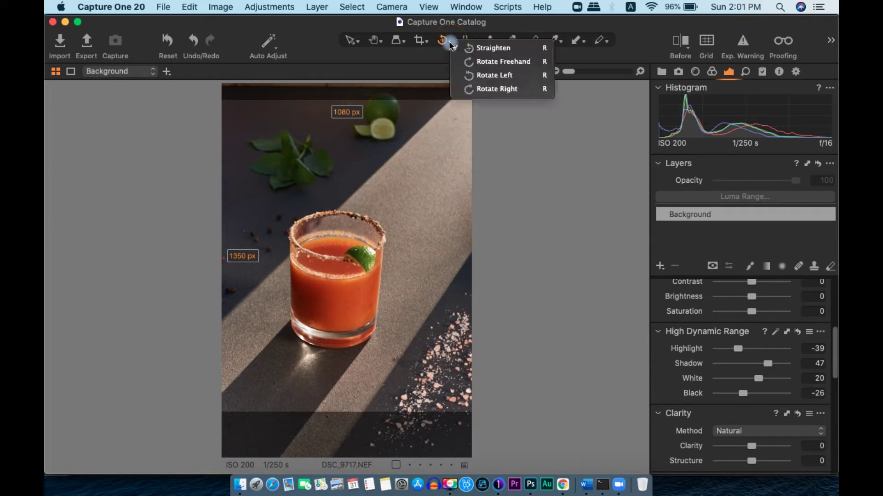
pyautogui.click(505, 49)
pyautogui.moveTo(377, 337); pyautogui.dragTo(386, 229)
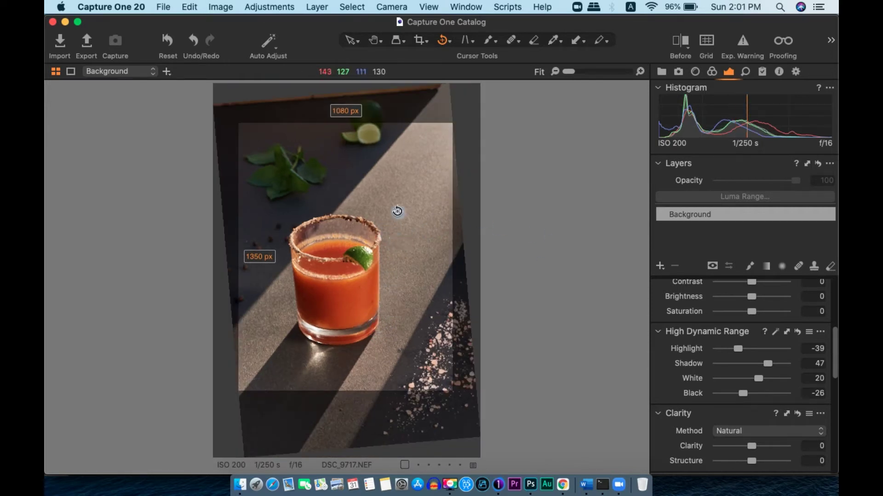
pyautogui.press('super+z')
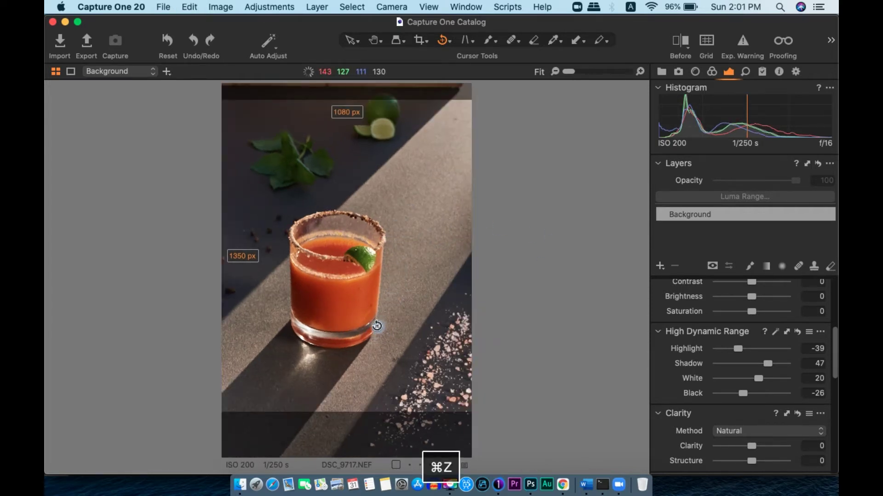
pyautogui.moveTo(377, 337); pyautogui.dragTo(384, 276)
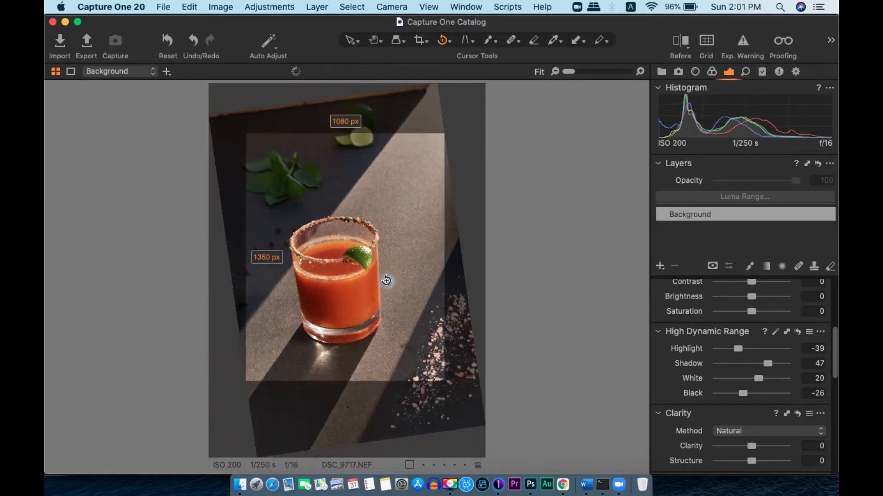
pyautogui.press('super+z')
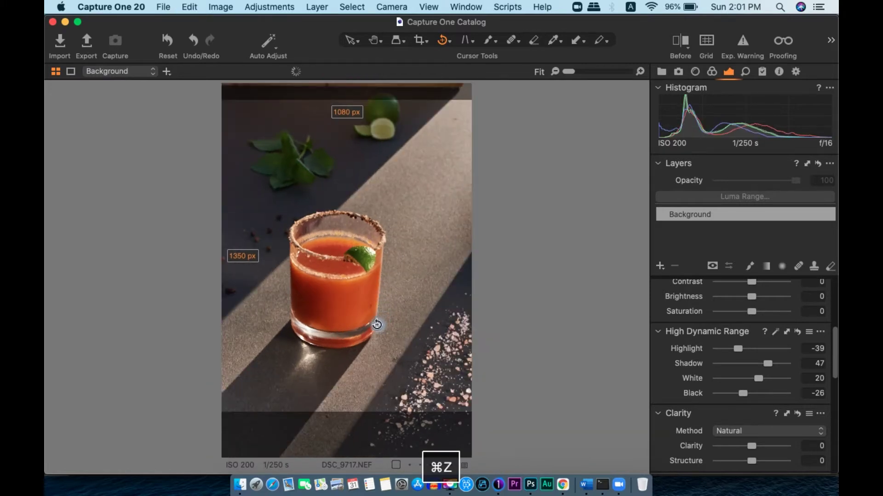
# - Straighten the photo by tracing the right edge of the glass from its base upward, and apply the rotation
pyautogui.moveTo(375, 331); pyautogui.dragTo(380, 245)
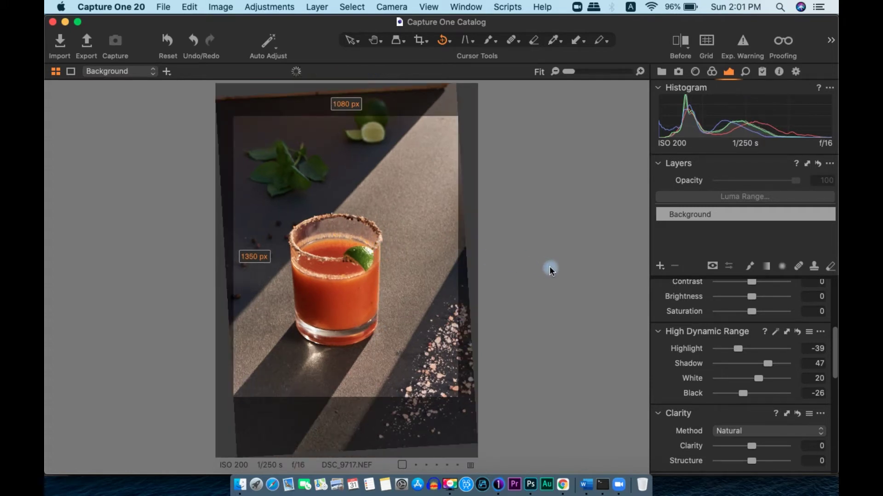
pyautogui.press('Return')
pyautogui.press('h')
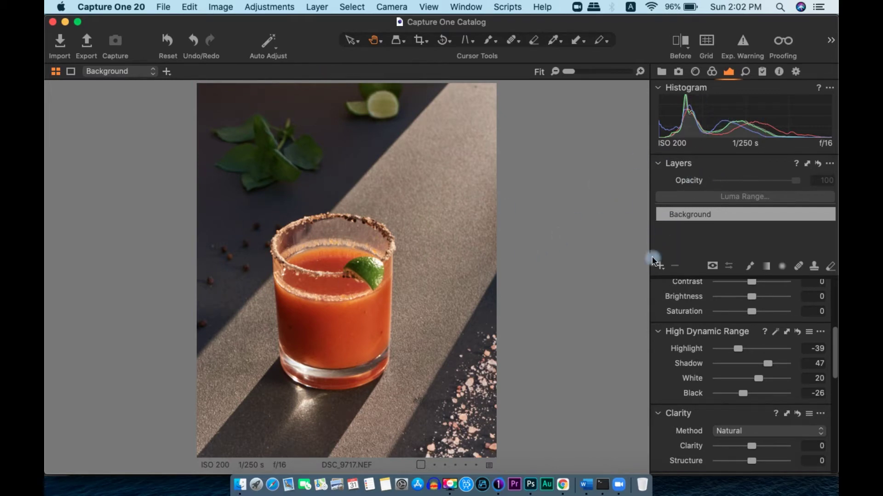
# - Check the drink for dark specks, add a new heal layer and activate its Heal brush
pyautogui.click(712, 73)
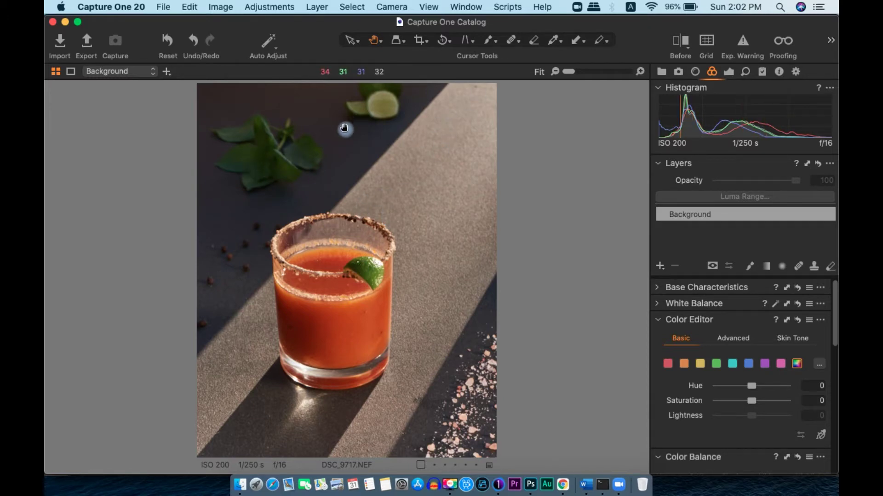
pyautogui.click(316, 314)
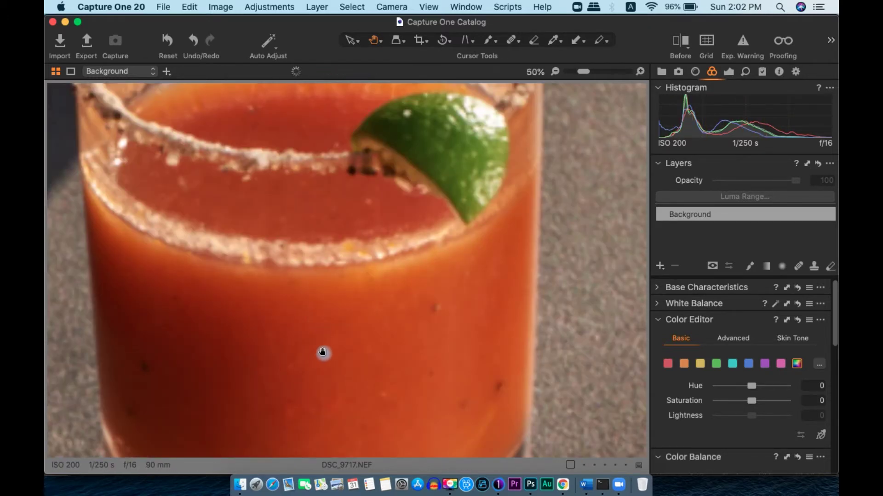
pyautogui.press('space')
pyautogui.moveTo(311, 365); pyautogui.dragTo(328, 249)
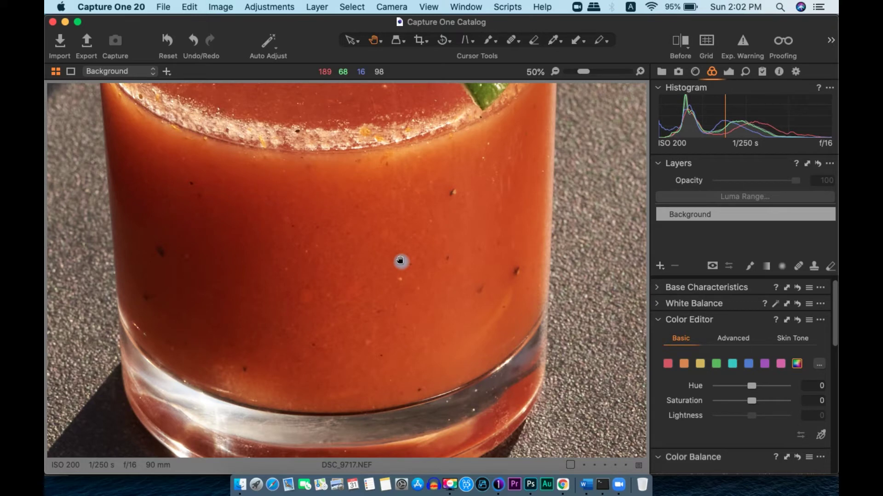
pyautogui.scroll(-5, 509, 246)
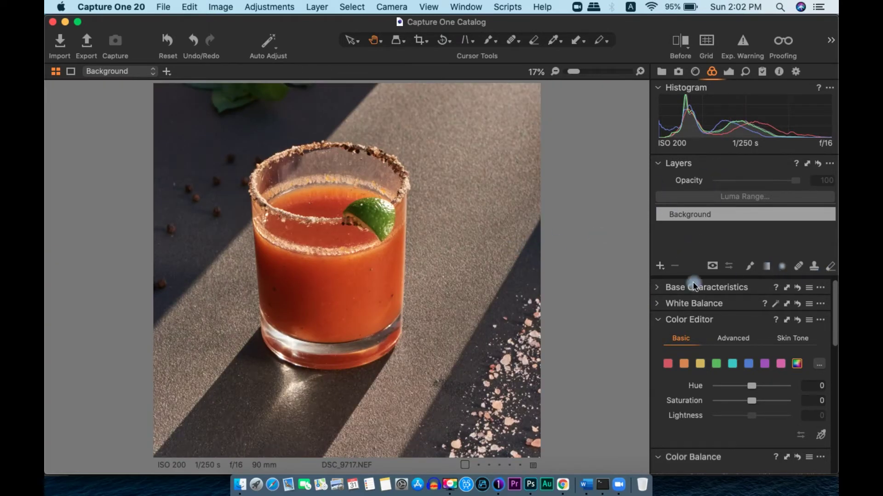
pyautogui.click(661, 268)
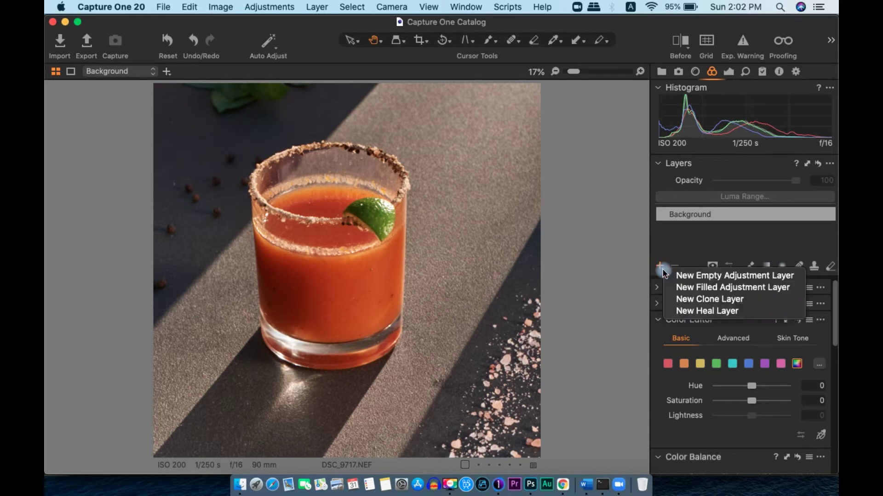
pyautogui.click(693, 311)
pyautogui.click(798, 266)
# - Heal the dark specks on the right side of the drink's body with a slightly larger brush
pyautogui.scroll(3, 360, 292)
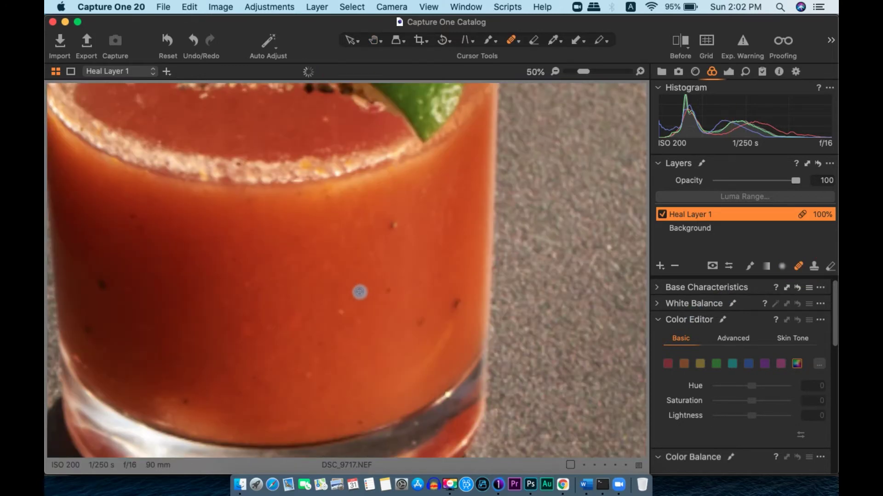
pyautogui.scroll(1, 369, 259)
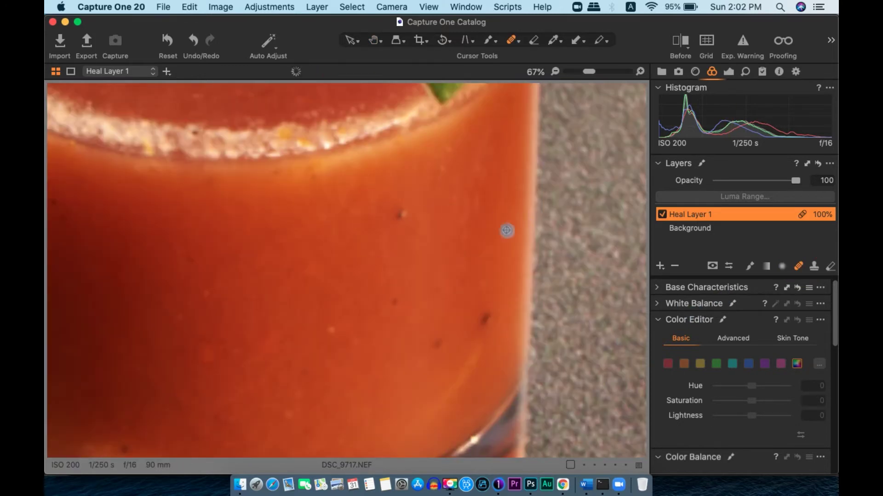
pyautogui.press(']')
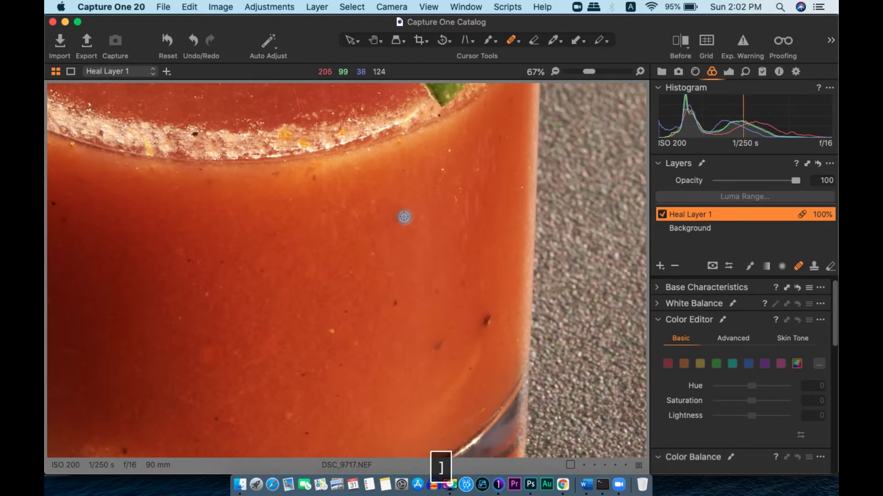
pyautogui.click(402, 217)
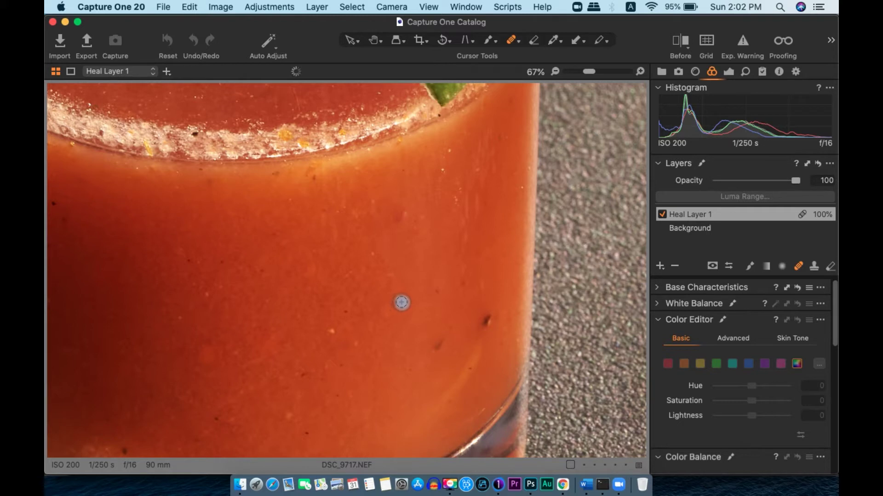
pyautogui.click(394, 304)
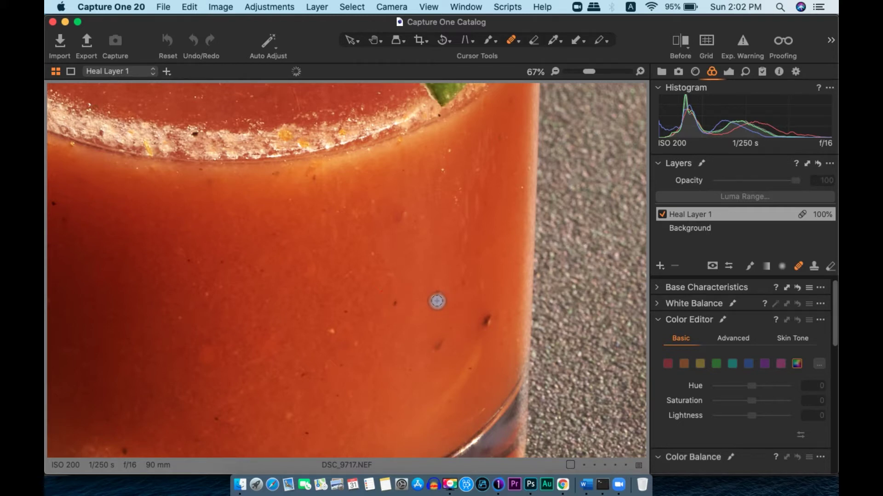
pyautogui.click(464, 286)
pyautogui.click(485, 317)
pyautogui.click(438, 346)
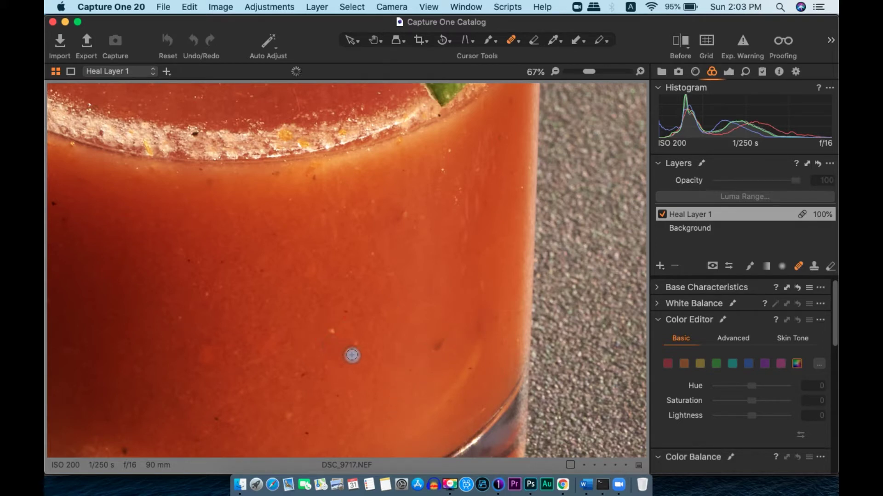
pyautogui.click(347, 309)
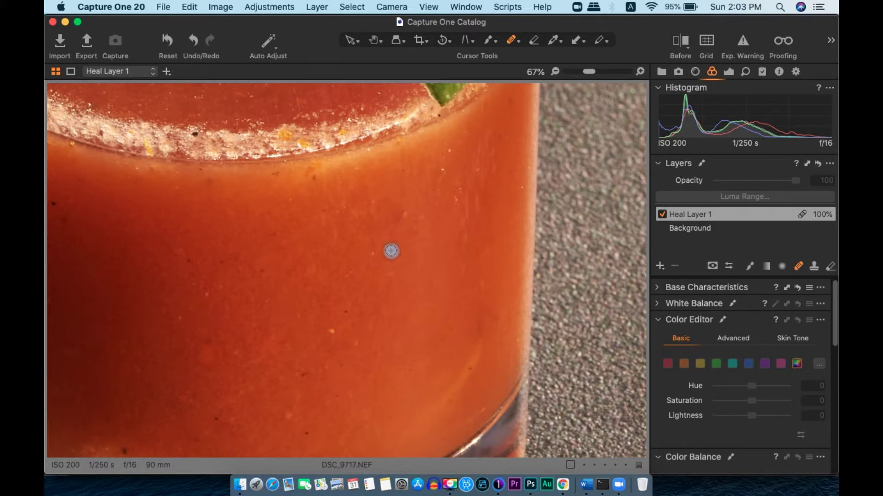
# - Heal the small spots in the middle of the drink and the dark specks along its left side
pyautogui.press('space')
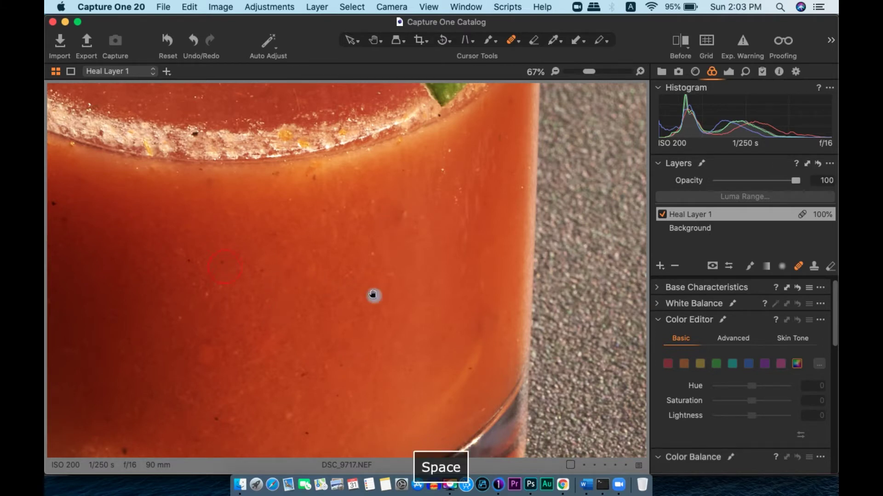
pyautogui.moveTo(373, 296); pyautogui.dragTo(435, 309)
pyautogui.click(272, 268)
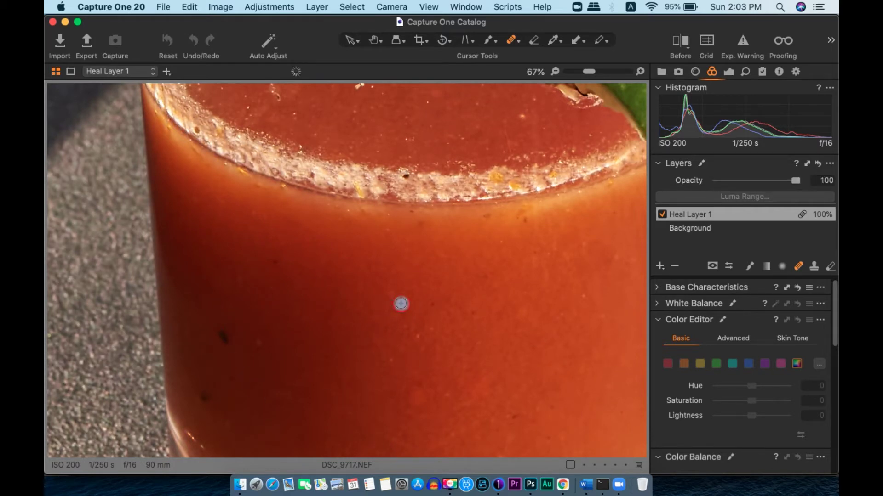
pyautogui.press('space')
pyautogui.moveTo(359, 392); pyautogui.dragTo(313, 272)
pyautogui.click(159, 280)
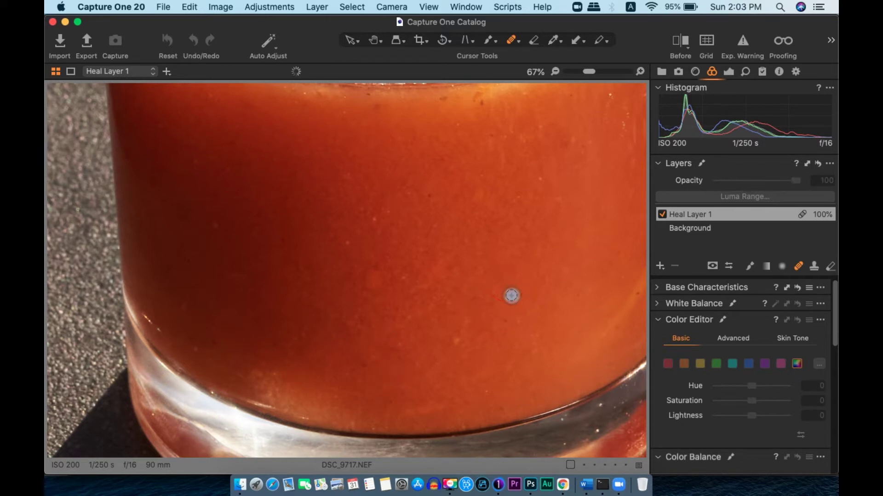
# - Heal the dark specks low in the drink and the bright specks in the right side of the glass base, using a smaller brush
pyautogui.press('space')
pyautogui.moveTo(518, 347); pyautogui.dragTo(426, 215)
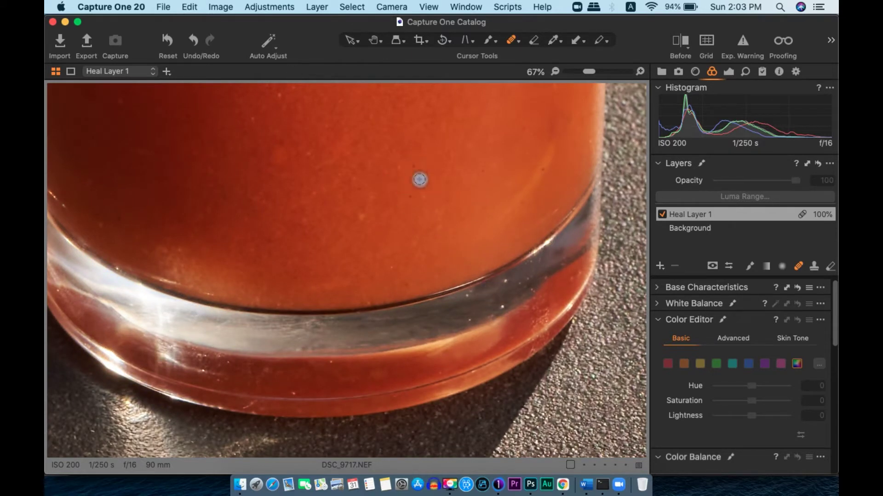
pyautogui.press('[')
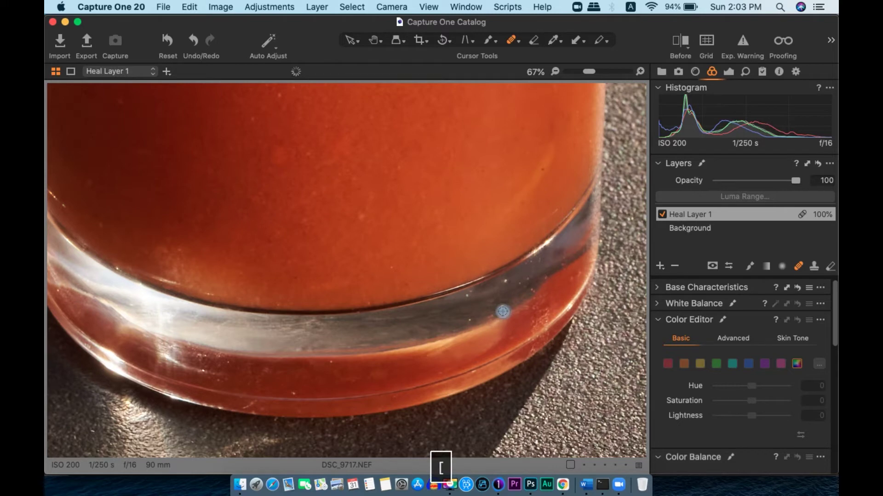
pyautogui.press('space')
pyautogui.click(497, 303)
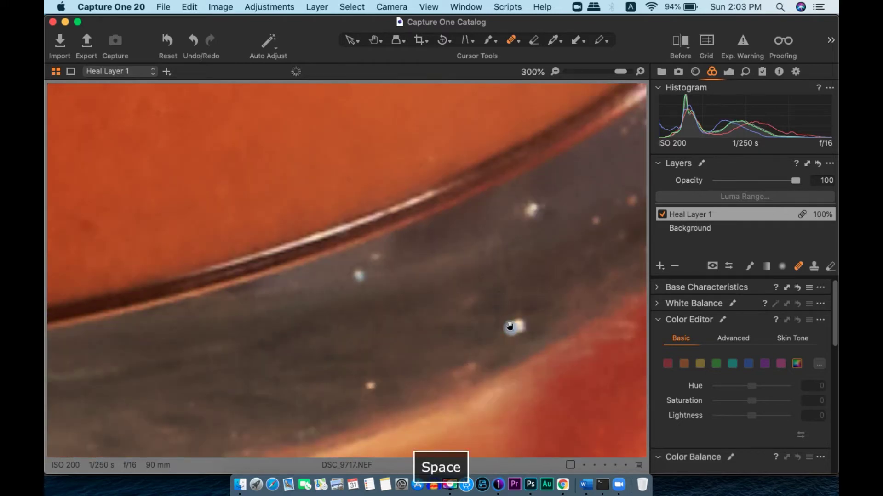
pyautogui.press('[')
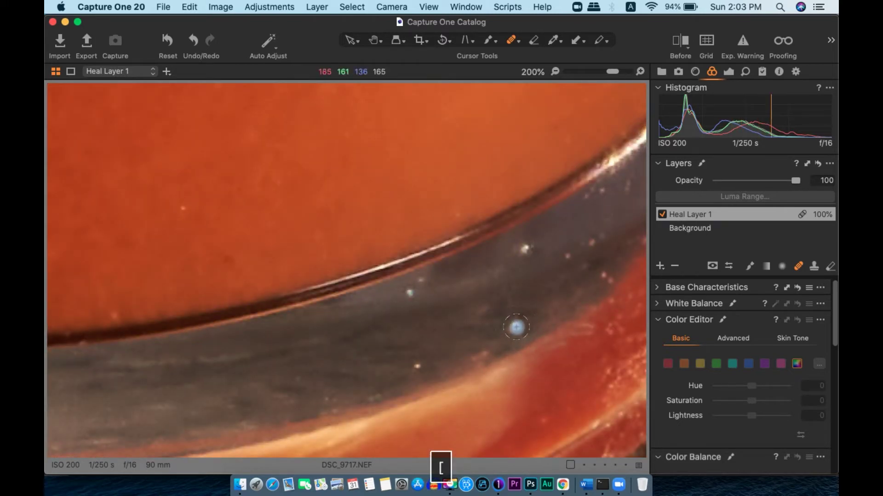
pyautogui.click(526, 251)
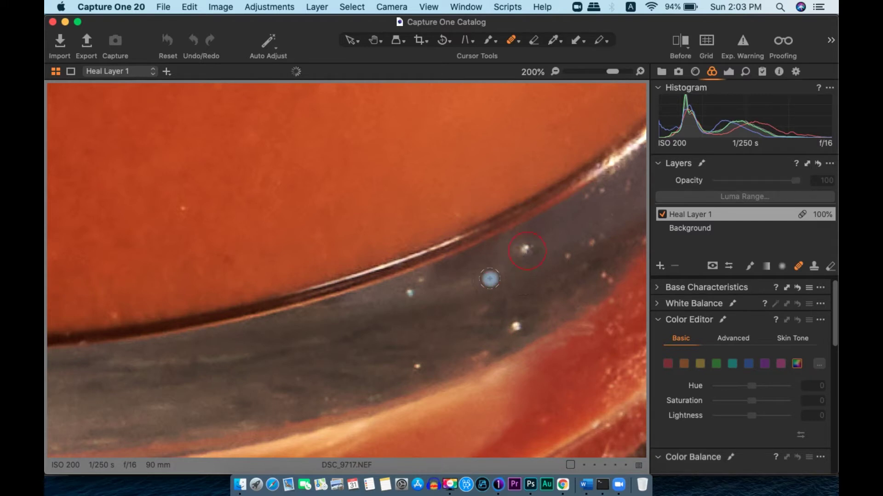
pyautogui.click(411, 292)
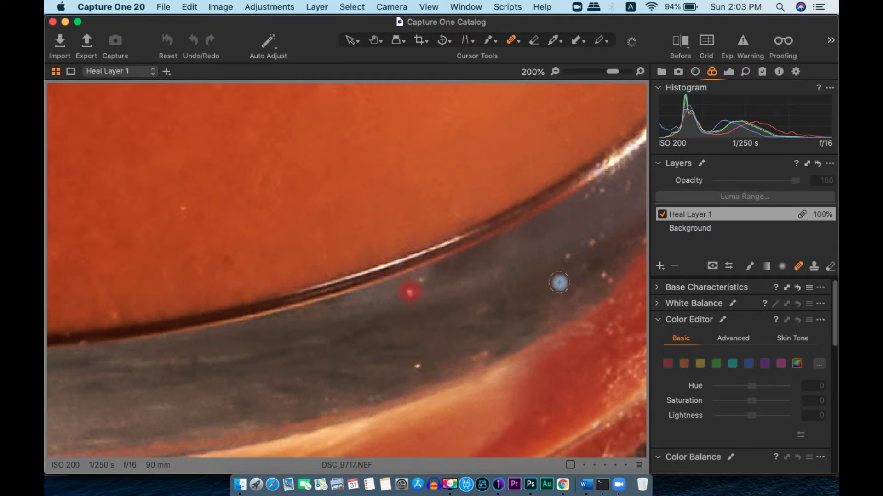
pyautogui.click(566, 258)
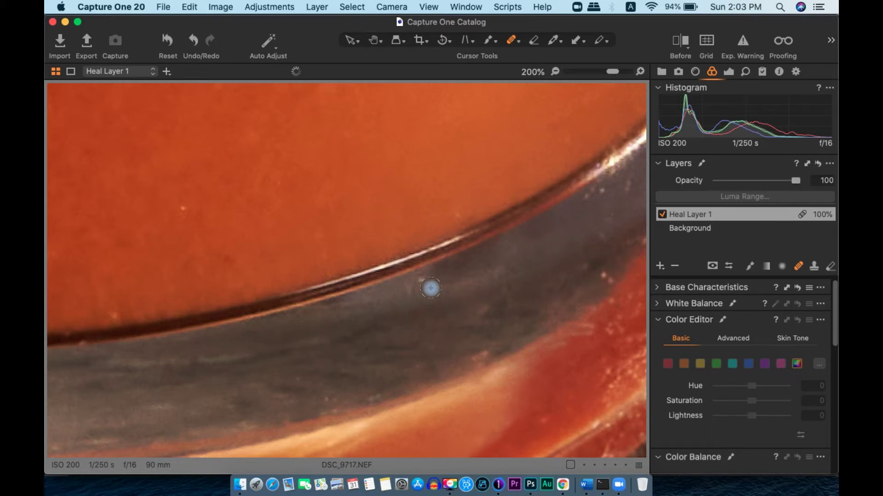
# - Heal the light speck in the lower middle of the drink, just above the glass base
pyautogui.scroll(-3, 431, 288)
pyautogui.moveTo(240, 334); pyautogui.dragTo(434, 374)
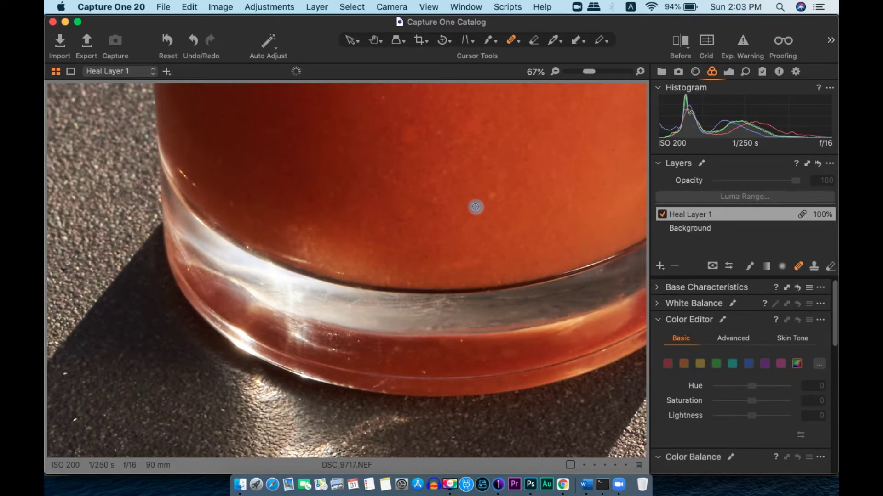
pyautogui.click(491, 199)
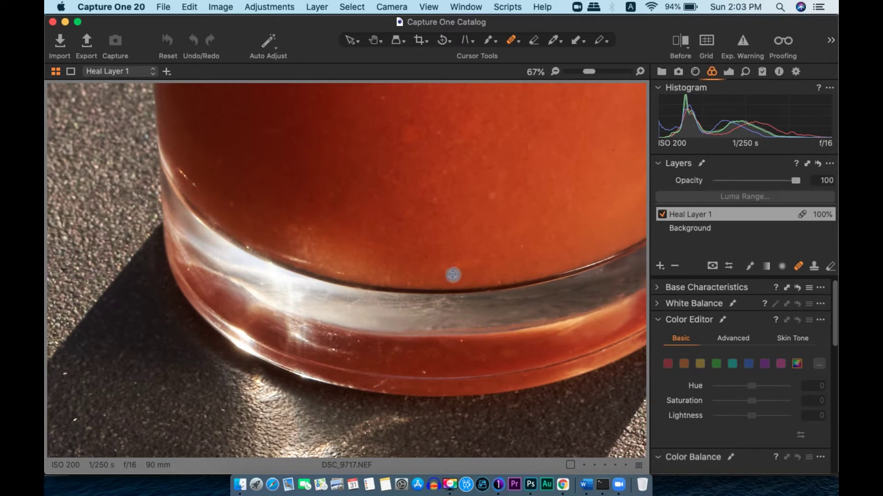
# - Heal the row of bright glints along the drink's lower left edge and the faint light spot beside it
pyautogui.scroll(3, 219, 205)
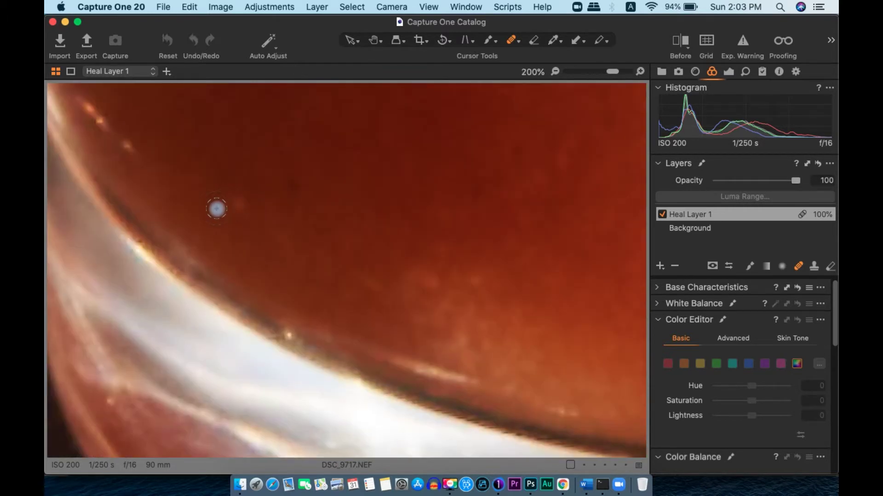
pyautogui.press('space')
pyautogui.moveTo(252, 222); pyautogui.dragTo(412, 295)
pyautogui.press('[')
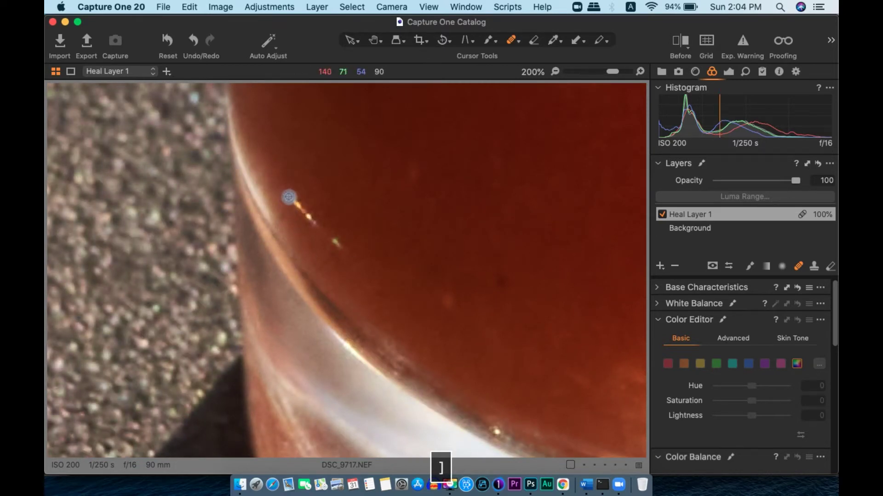
pyautogui.click(289, 197)
pyautogui.keyDown('shift'); pyautogui.click(342, 249); pyautogui.keyUp('shift')
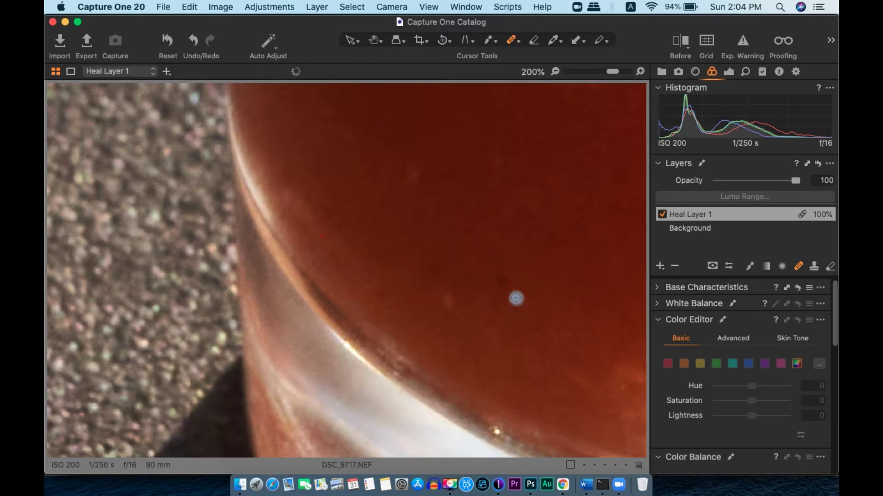
pyautogui.click(449, 303)
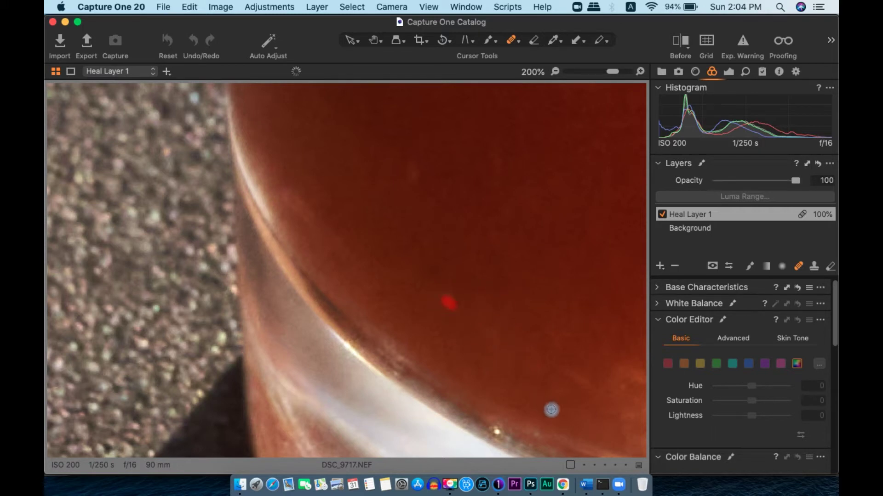
# - Try to heal the bright speck on the dark line where the drink meets the left side of the glass base
pyautogui.press('space')
pyautogui.moveTo(574, 414); pyautogui.dragTo(363, 278)
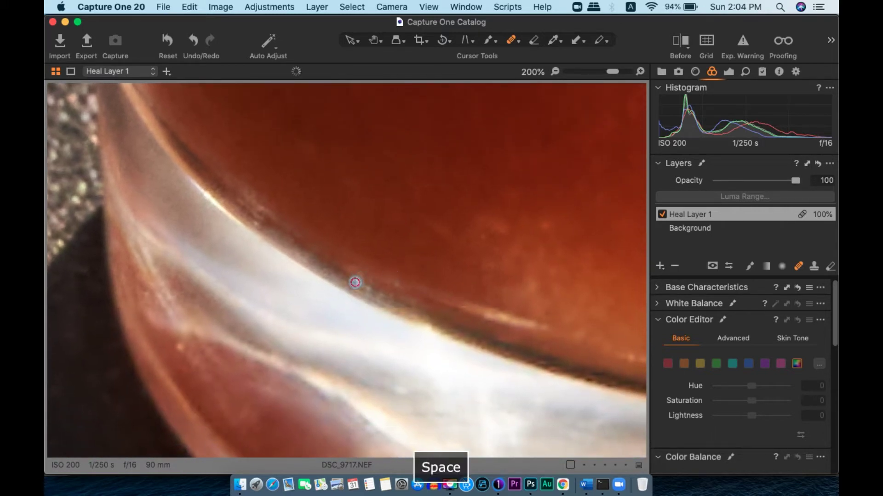
pyautogui.click(355, 283)
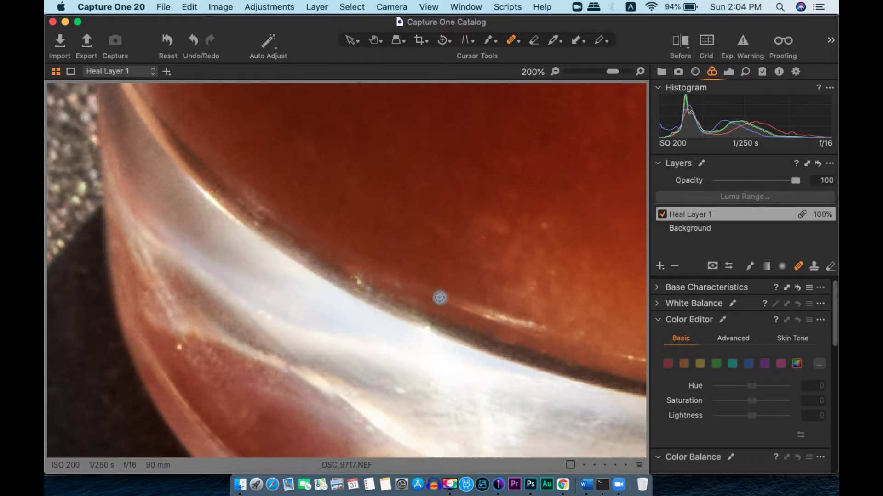
pyautogui.press('space')
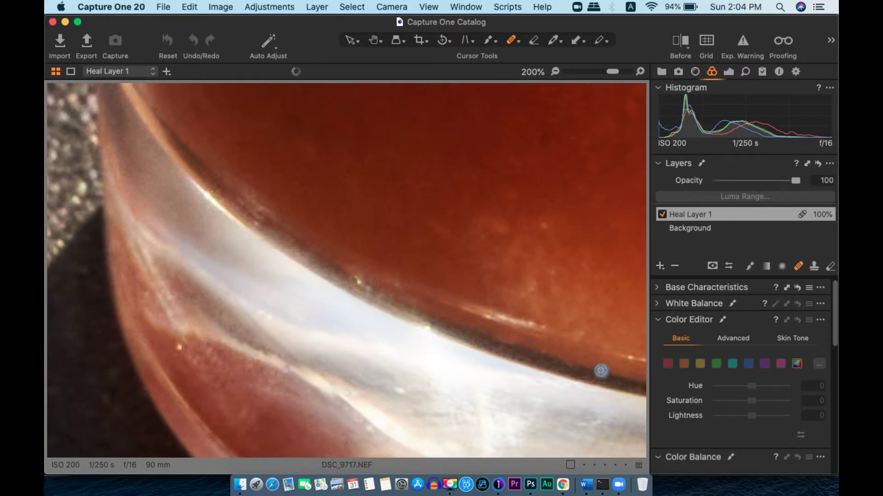
pyautogui.press('space')
pyautogui.moveTo(601, 366); pyautogui.dragTo(305, 312)
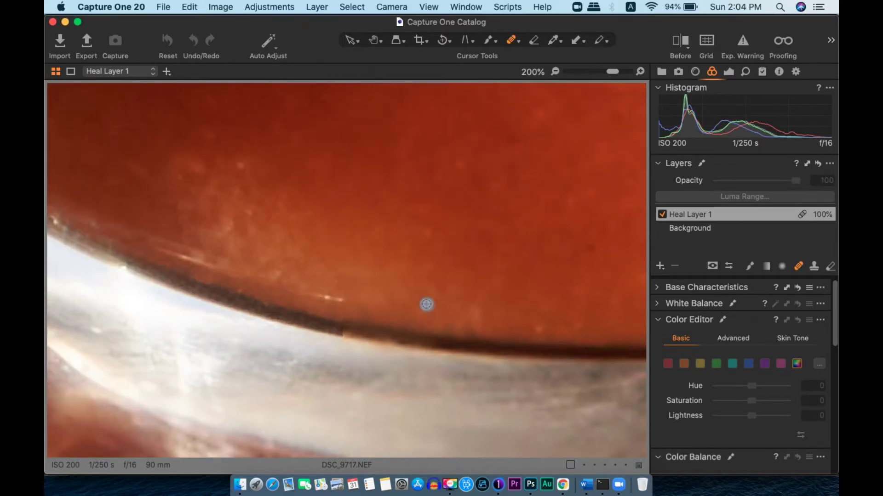
# - Compare the whole photo and the glass with the heal layer switched off and back on
pyautogui.scroll(-5, 427, 304)
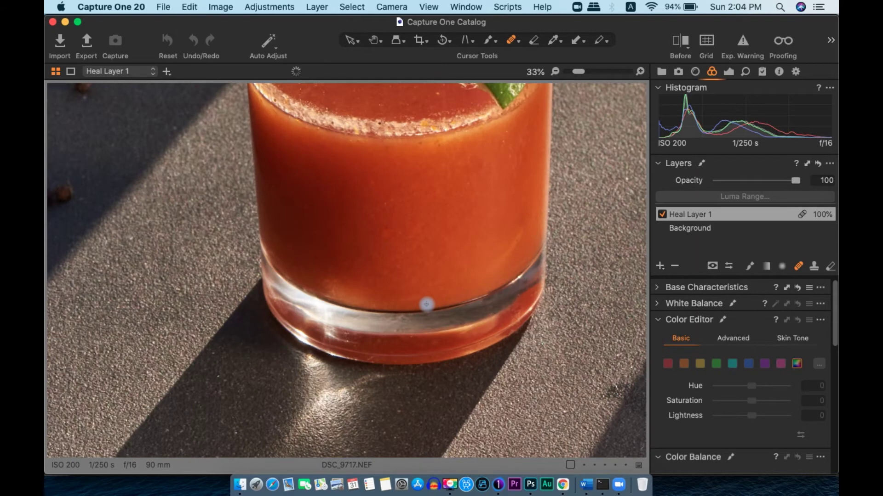
pyautogui.scroll(-2, 427, 304)
pyautogui.scroll(-2, 594, 219)
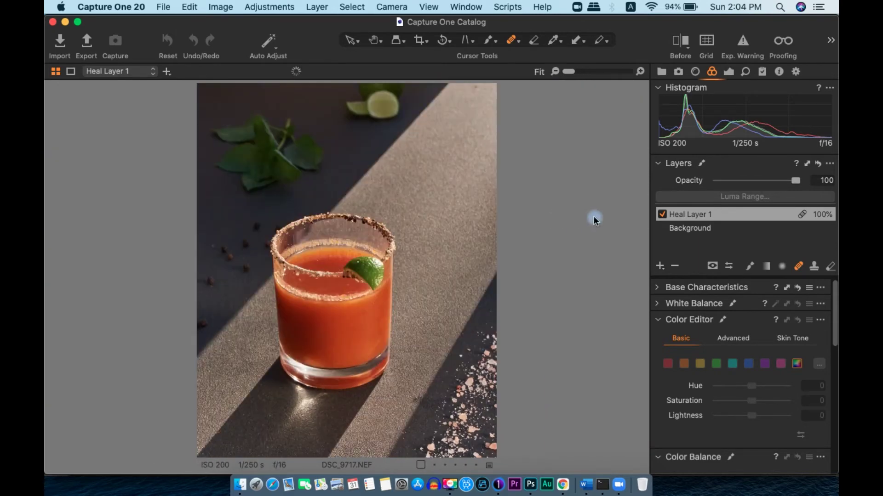
pyautogui.click(662, 213)
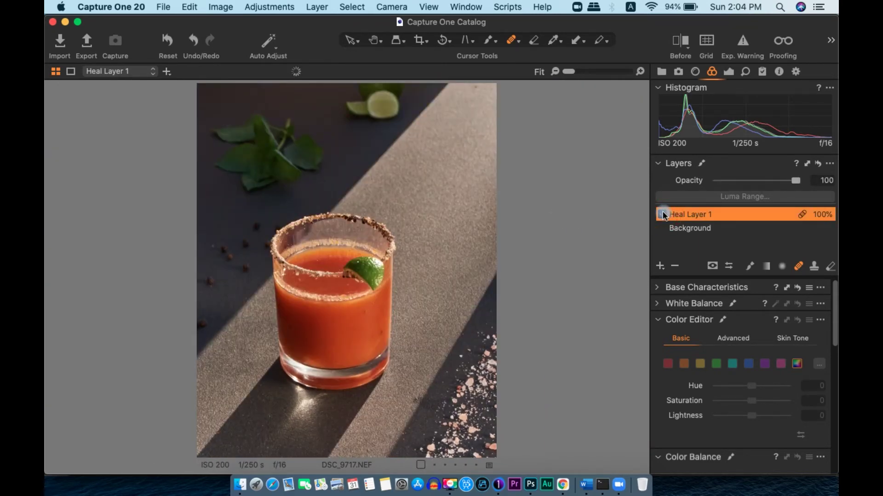
pyautogui.scroll(3, 316, 309)
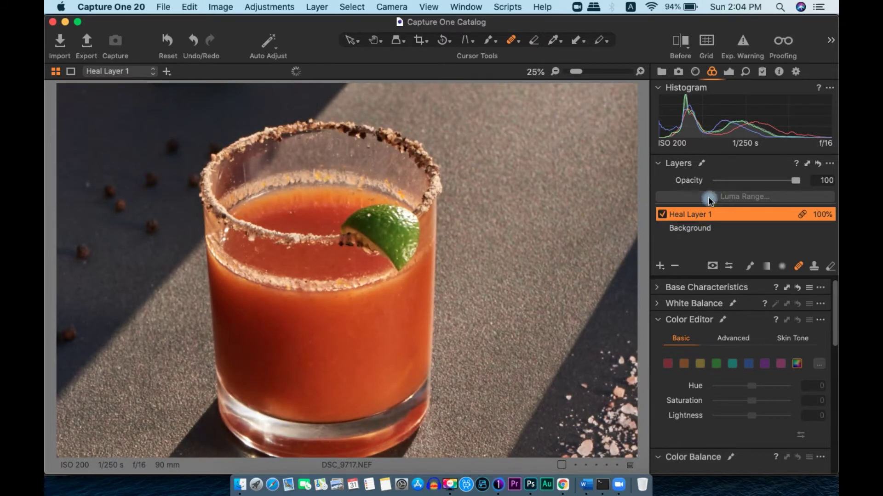
pyautogui.click(662, 214)
# - Heal the dark debris on the drink's surface behind the salted rim and the pale strand in front of it, using a larger brush
pyautogui.scroll(4, 262, 211)
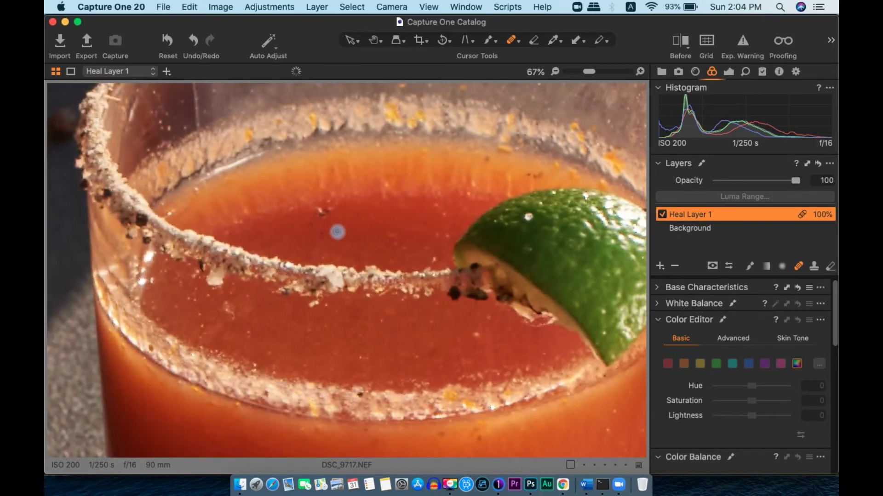
pyautogui.scroll(2, 311, 222)
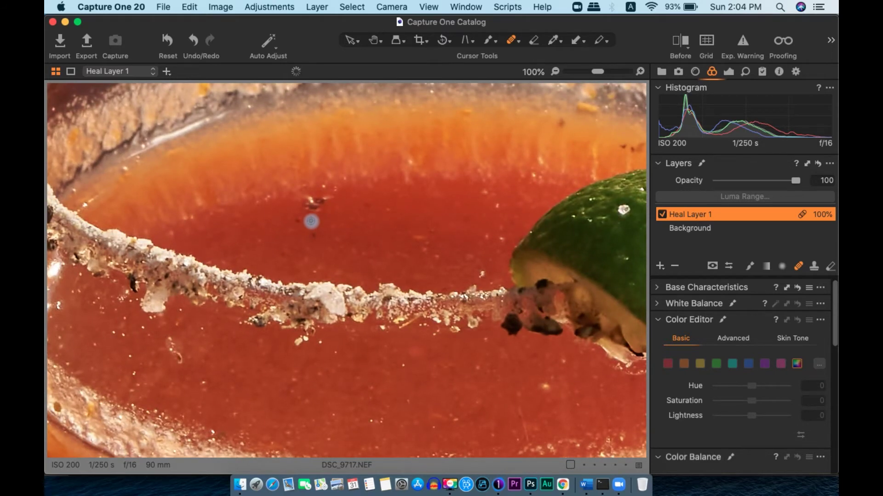
pyautogui.press(']')
pyautogui.click(311, 205)
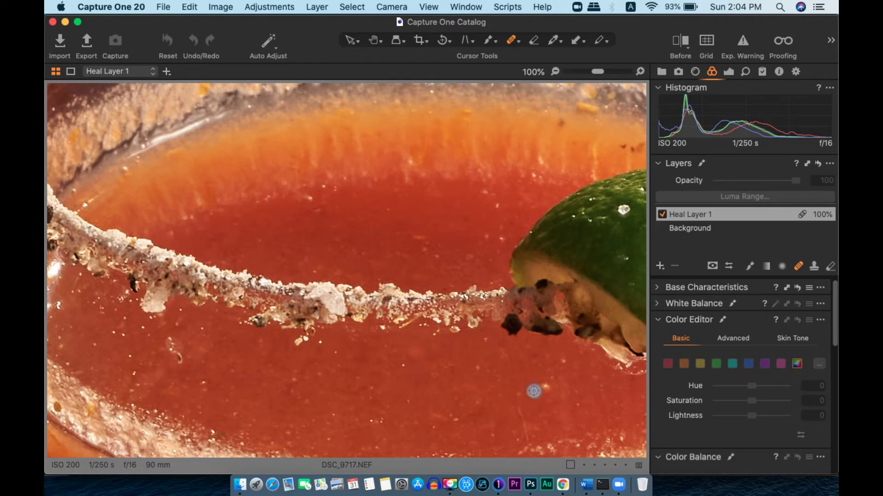
pyautogui.click(180, 360)
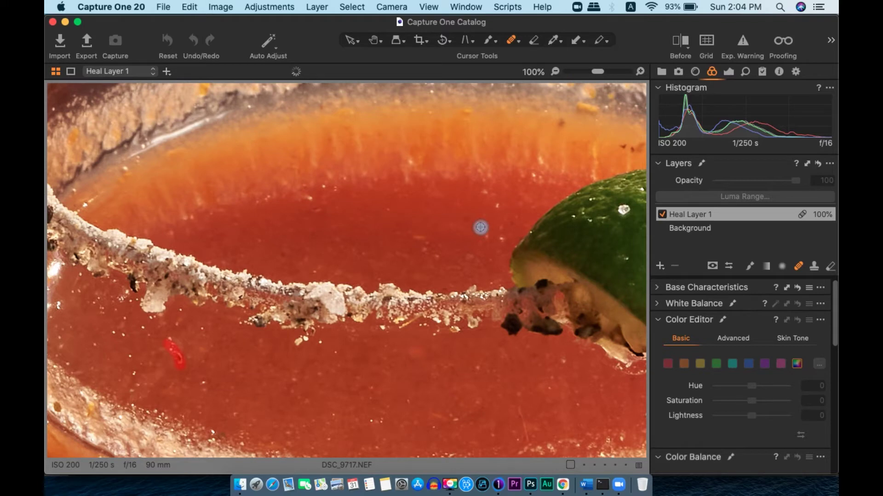
# - Heal the thin pale vertical scratch on the inner left wall of the glass, above the drink
pyautogui.scroll(-5, 509, 199)
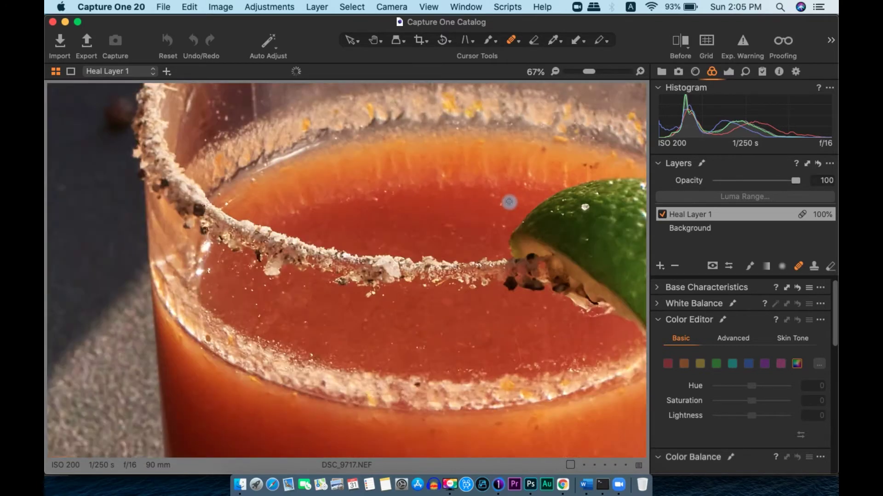
pyautogui.scroll(3, 352, 187)
pyautogui.press('space')
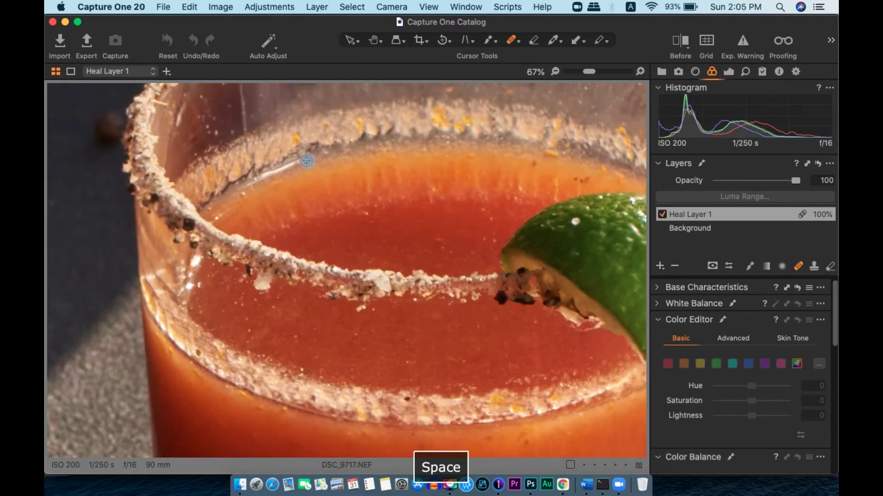
pyautogui.moveTo(248, 187); pyautogui.dragTo(240, 214)
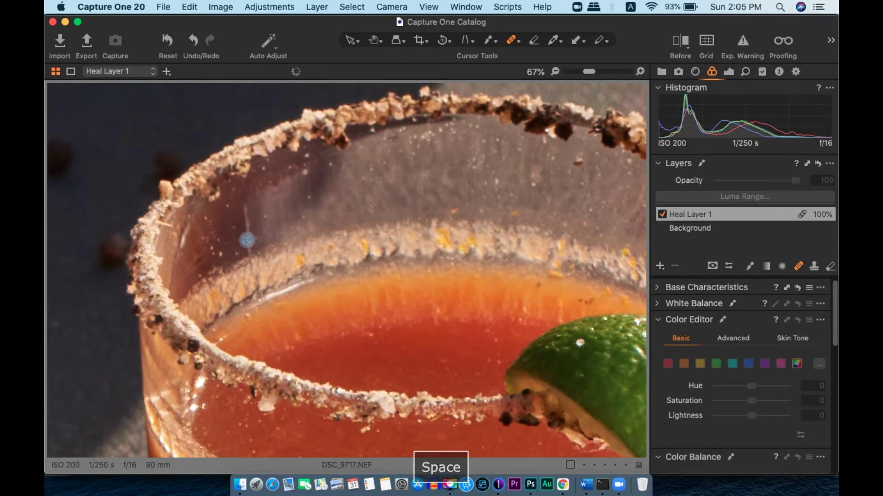
pyautogui.press('shift')
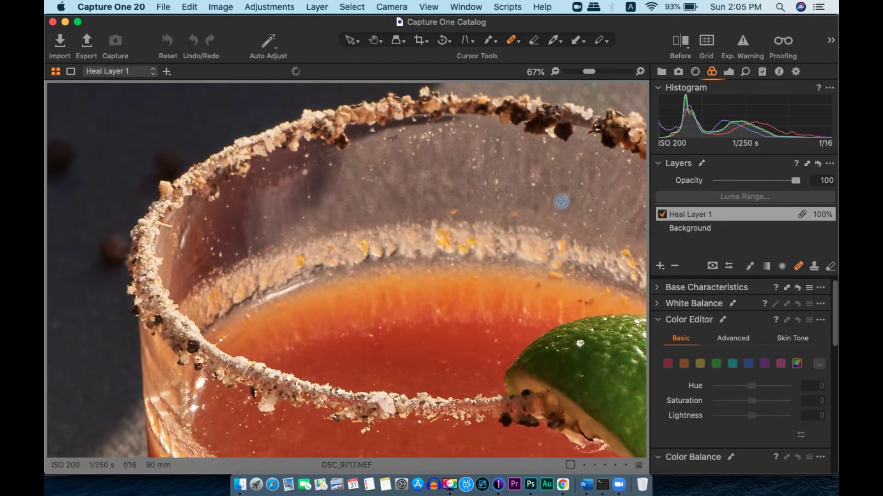
# - Heal the small light speck on the dark background beside the peppercorns, left of the glass
pyautogui.press('space')
pyautogui.moveTo(562, 205); pyautogui.dragTo(563, 228)
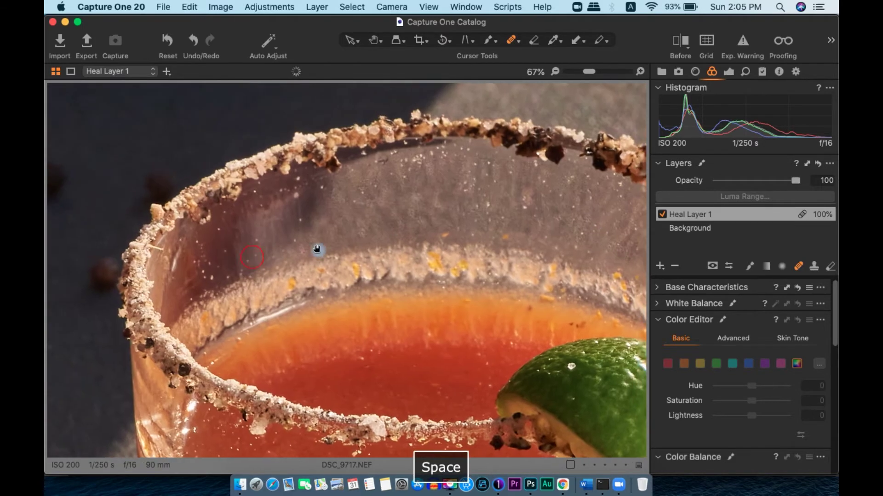
pyautogui.moveTo(317, 249); pyautogui.dragTo(463, 243)
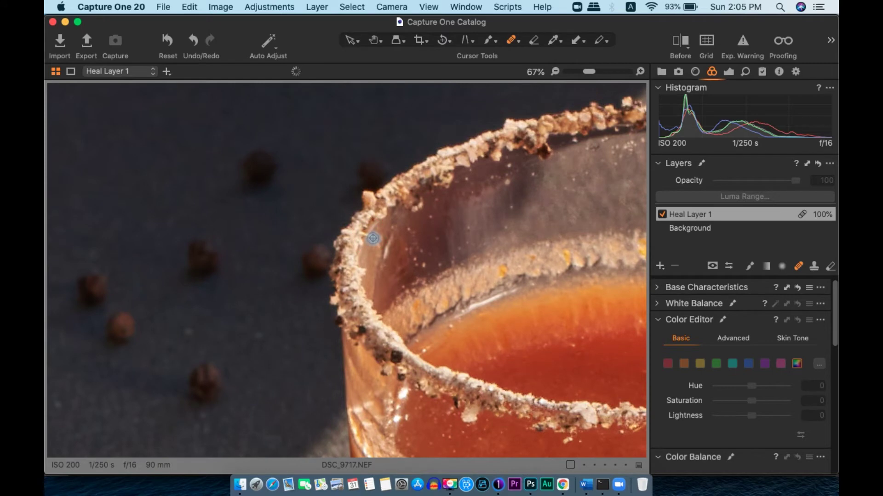
pyautogui.scroll(-5, 415, 290)
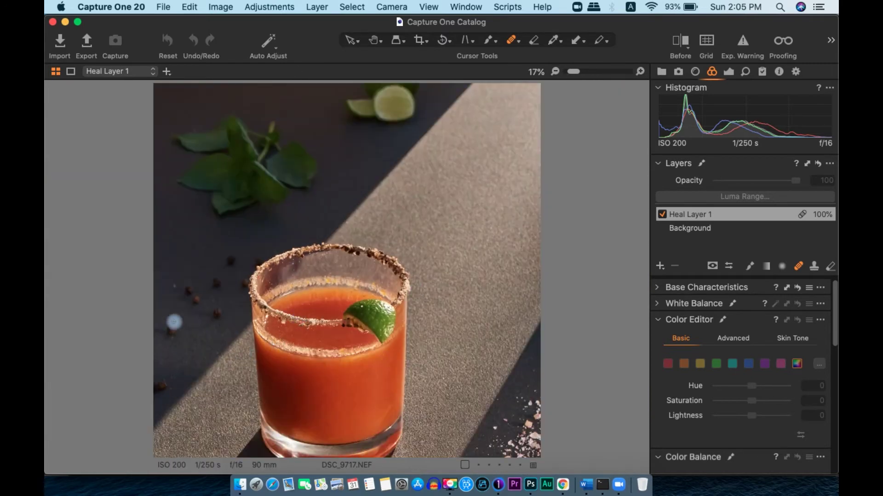
pyautogui.scroll(3, 197, 309)
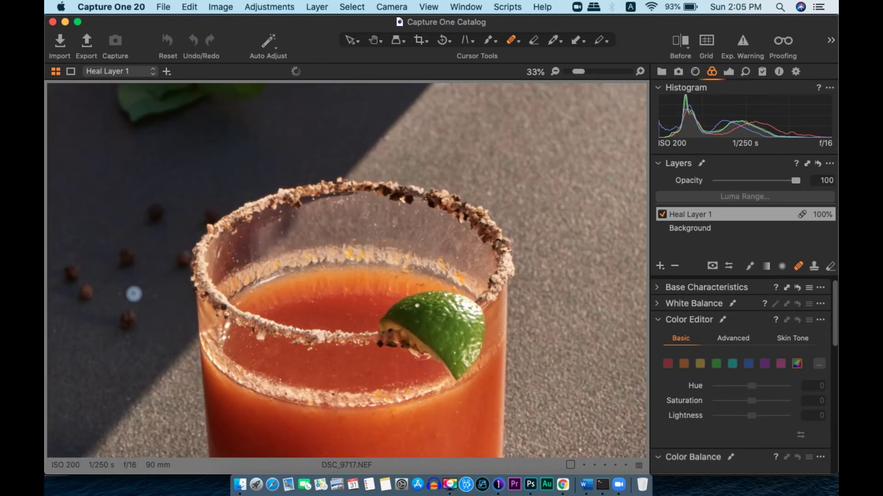
pyautogui.press('space')
pyautogui.moveTo(142, 288); pyautogui.dragTo(193, 276)
pyautogui.scroll(2, 128, 273)
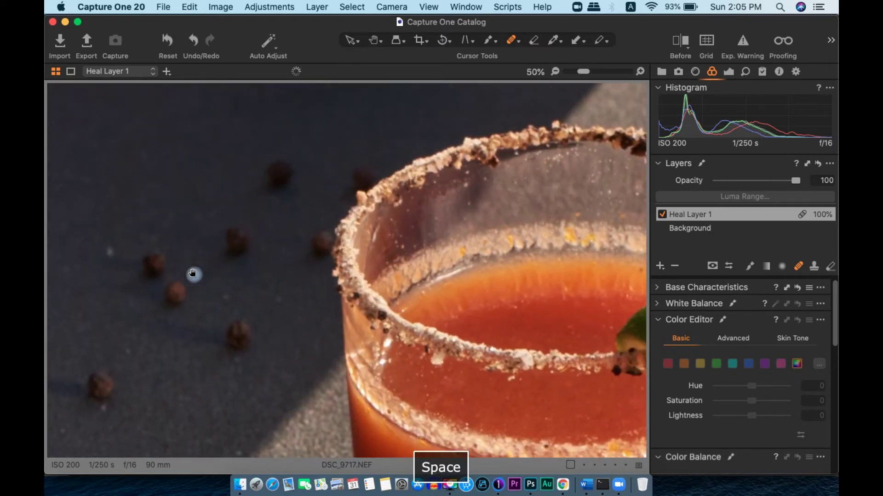
pyautogui.click(110, 251)
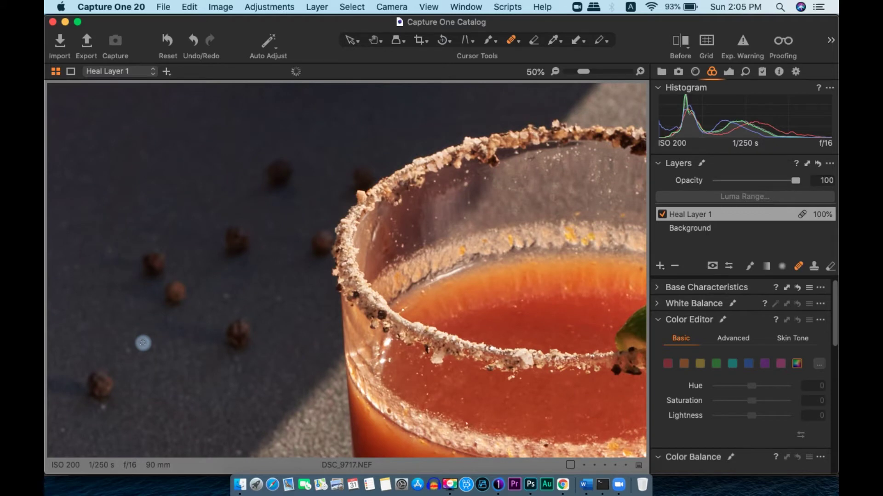
# - Sample the drink's orange-red as an advanced Color Editor range on the Background layer
pyautogui.scroll(-2, 142, 341)
pyautogui.scroll(-1, 468, 263)
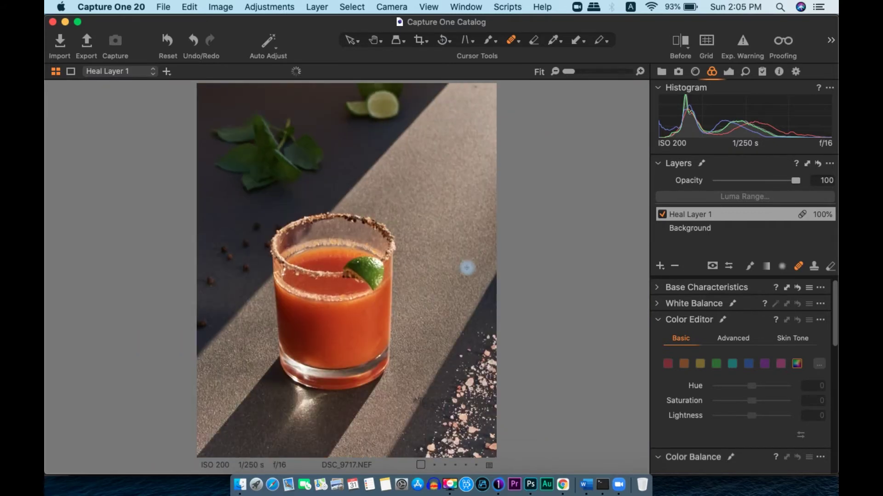
pyautogui.click(699, 228)
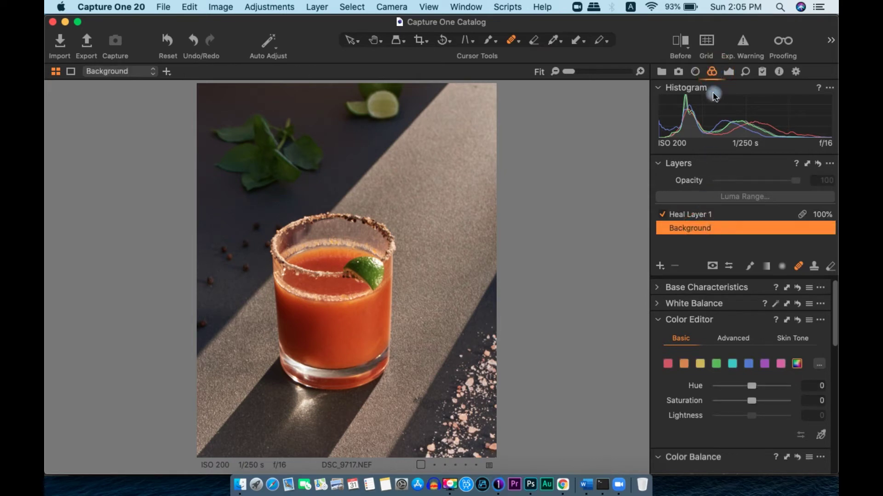
pyautogui.scroll(-2, 745, 324)
pyautogui.scroll(1, 770, 321)
pyautogui.scroll(1, 754, 331)
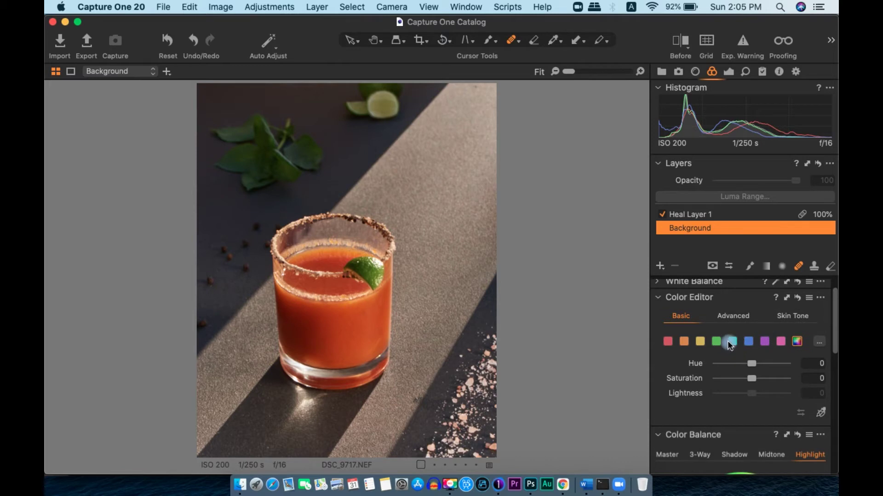
pyautogui.click(734, 318)
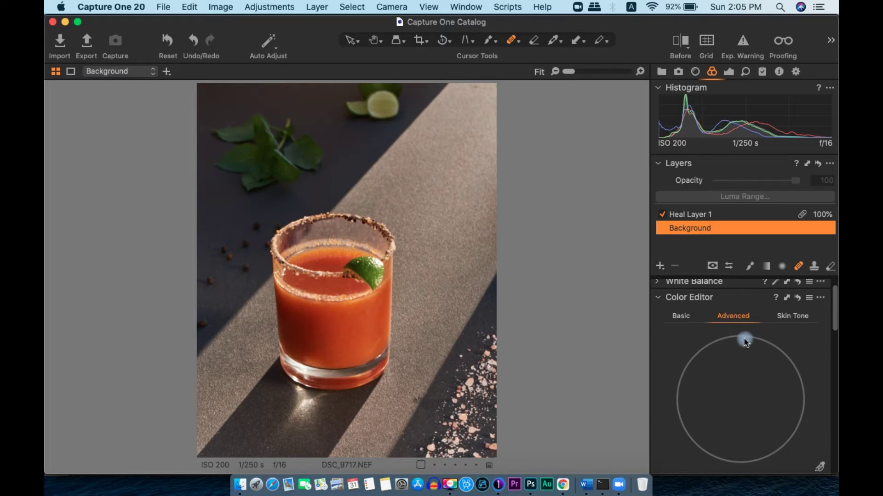
pyautogui.scroll(-3, 744, 340)
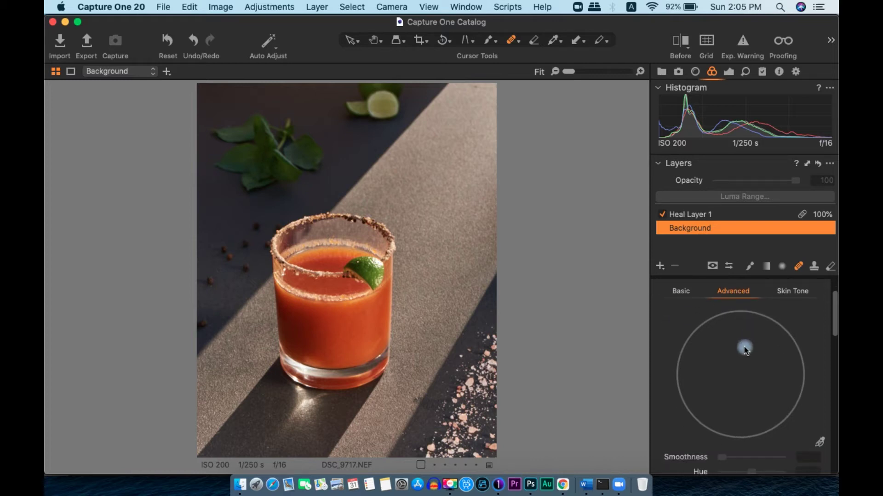
pyautogui.click(348, 350)
pyautogui.scroll(-3, 759, 381)
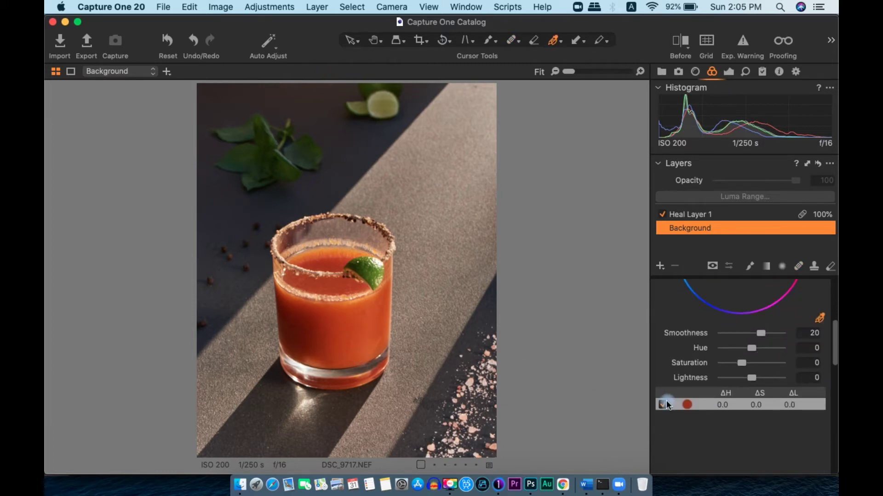
# - View the selected color range to examine which parts of the photo the drink's sampled color covers
pyautogui.scroll(-5, 663, 402)
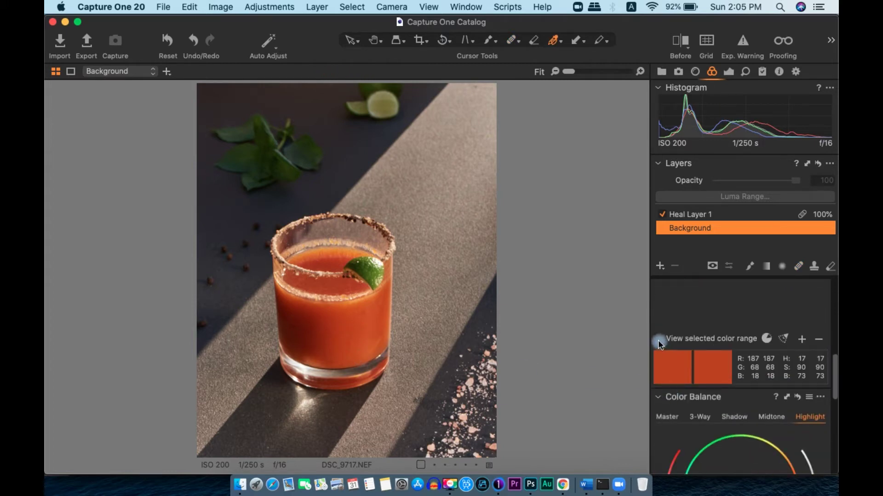
pyautogui.click(659, 340)
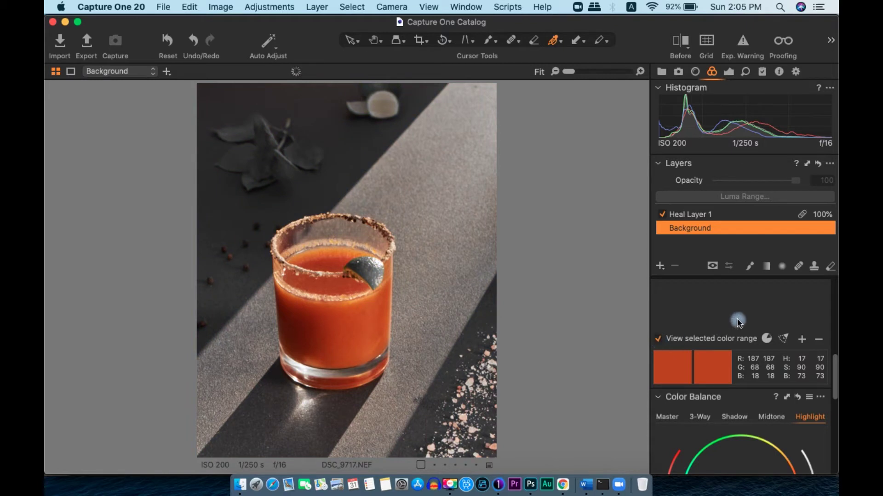
pyautogui.scroll(5, 735, 319)
pyautogui.scroll(2, 737, 318)
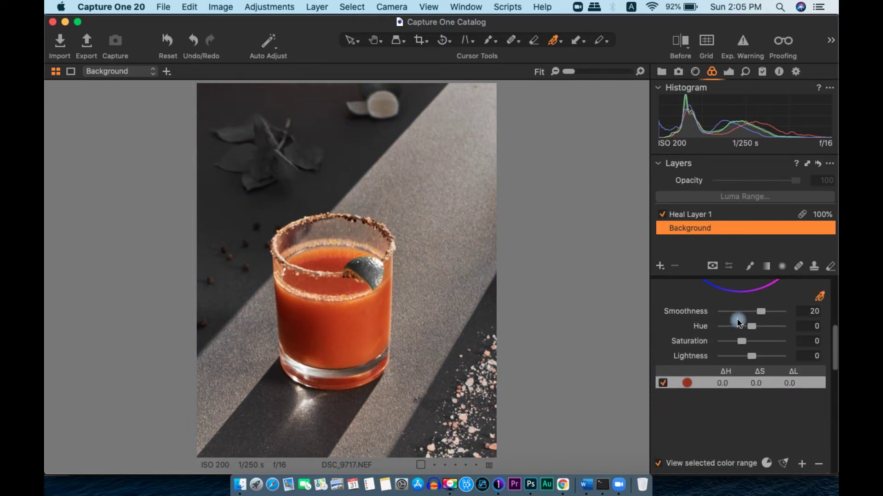
pyautogui.scroll(-8, 736, 318)
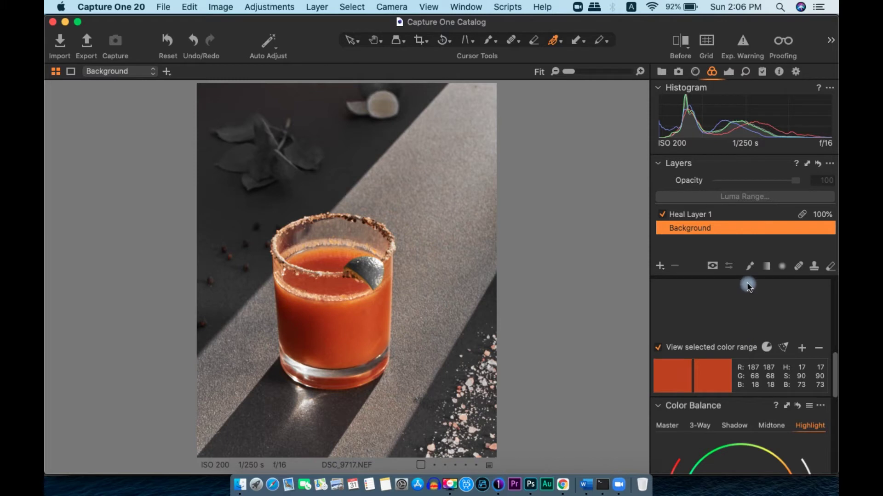
pyautogui.scroll(1, 344, 301)
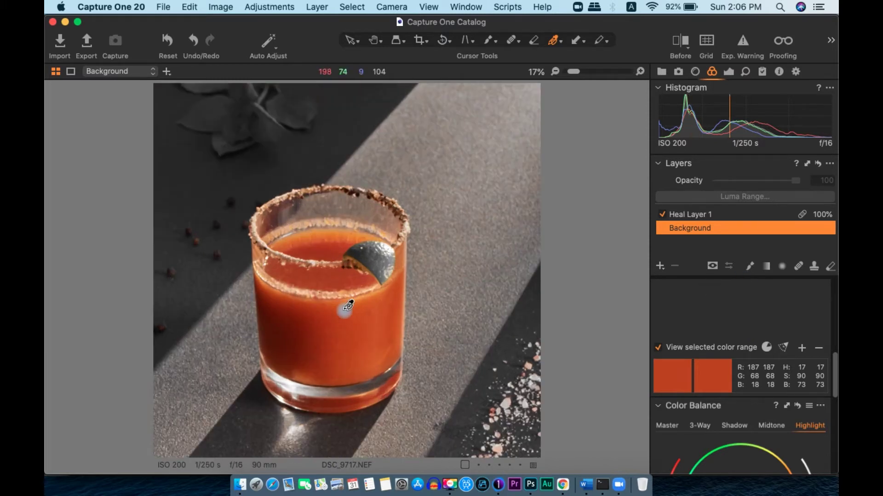
pyautogui.scroll(5, 669, 343)
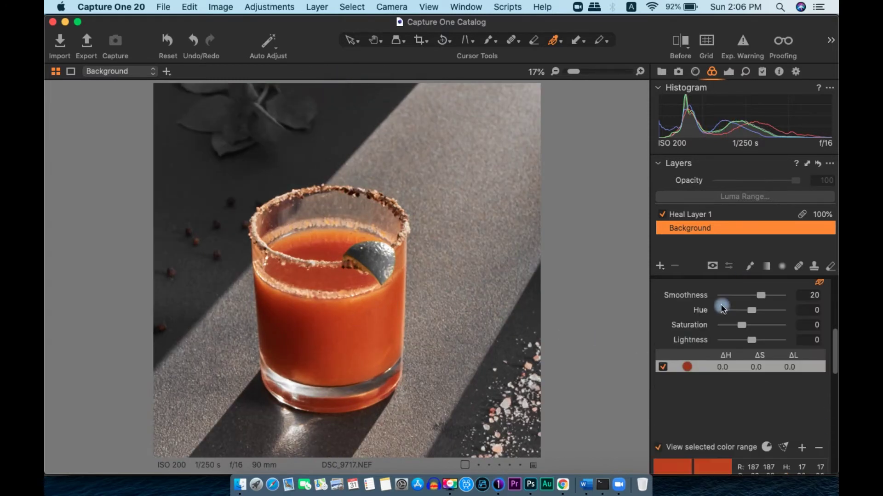
# - Adjust the drink color's range on the color wheel and set its smoothness to 28.6 and lightness to 18.4
pyautogui.scroll(2, 721, 305)
pyautogui.moveTo(782, 297); pyautogui.dragTo(798, 315)
pyautogui.moveTo(766, 413)
pyautogui.mouseDown()
pyautogui.moveTo(780, 408)
pyautogui.moveTo(758, 399)
pyautogui.mouseUp()
pyautogui.scroll(-3, 759, 371)
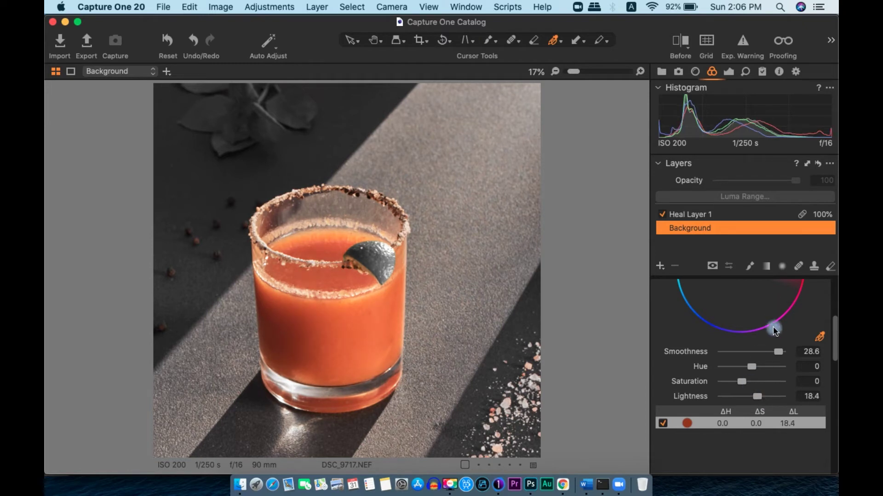
# - Set the drink color's saturation to 10 and hue to 0.2, refining its range on the color wheel
pyautogui.moveTo(743, 381)
pyautogui.mouseDown()
pyautogui.moveTo(754, 385)
pyautogui.moveTo(745, 380)
pyautogui.mouseUp()
pyautogui.doubleClick(747, 382)
pyautogui.scroll(5, 788, 352)
pyautogui.moveTo(792, 324); pyautogui.dragTo(792, 343)
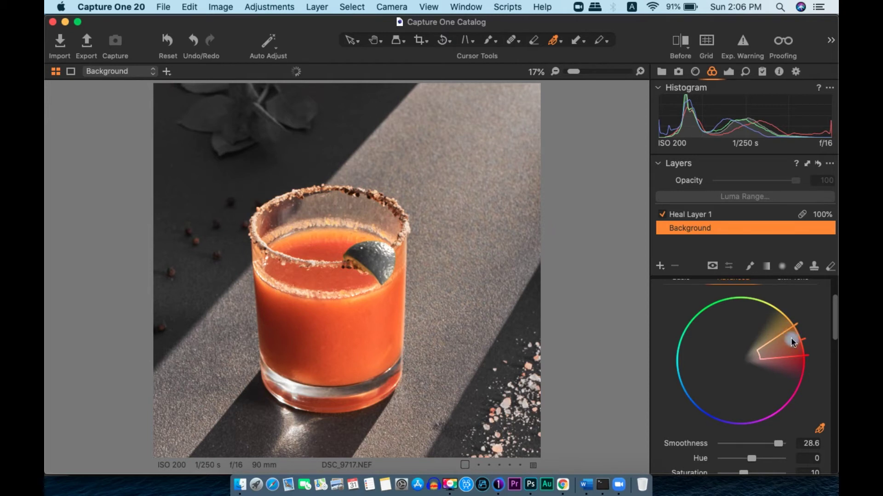
pyautogui.scroll(-1, 796, 347)
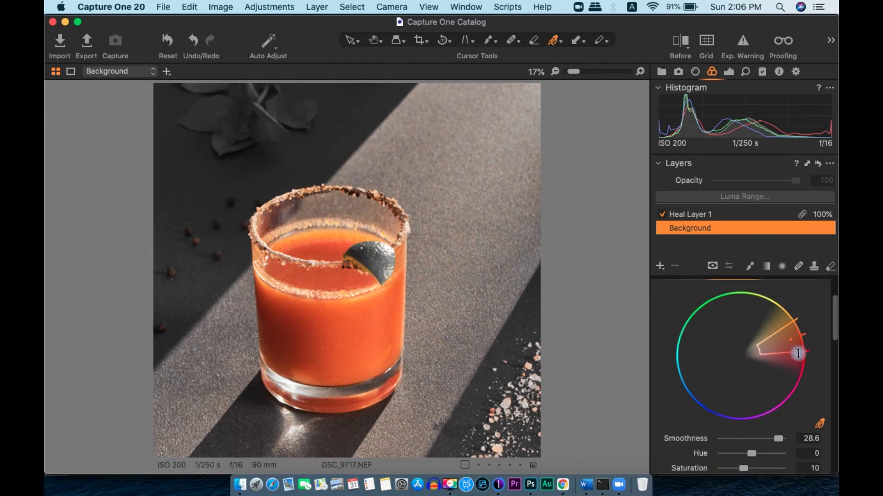
pyautogui.scroll(-3, 793, 344)
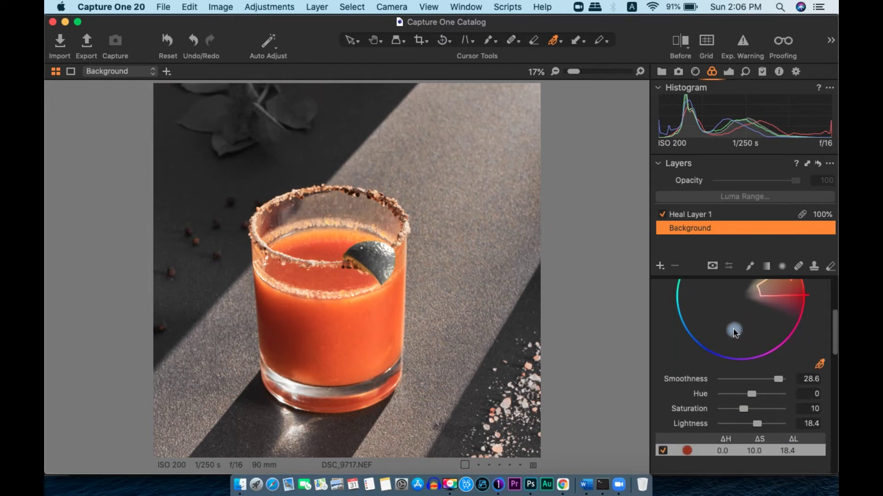
pyautogui.moveTo(752, 397)
pyautogui.mouseDown()
pyautogui.moveTo(742, 394)
pyautogui.moveTo(752, 396)
pyautogui.mouseUp()
# - Toggle the selected color range view, leave it off, and examine the whole photo in full color
pyautogui.scroll(-5, 701, 376)
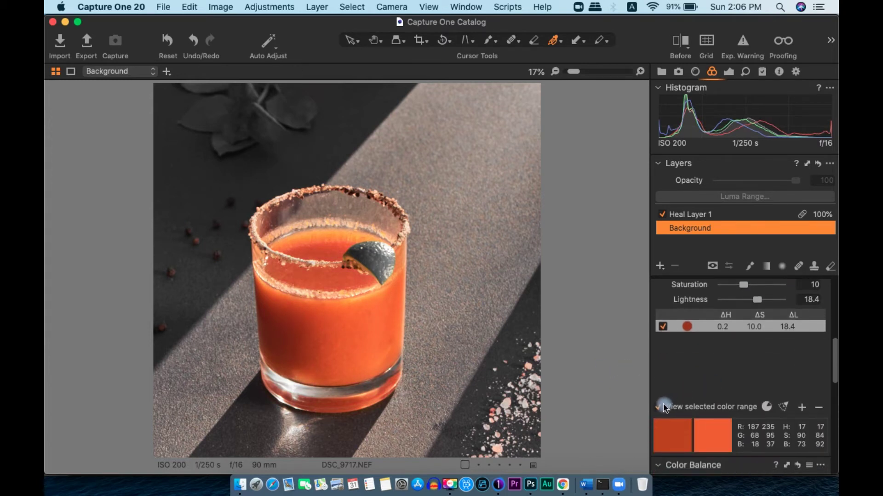
pyautogui.click(659, 406)
pyautogui.click(658, 407)
pyautogui.click(658, 406)
pyautogui.scroll(-2, 710, 370)
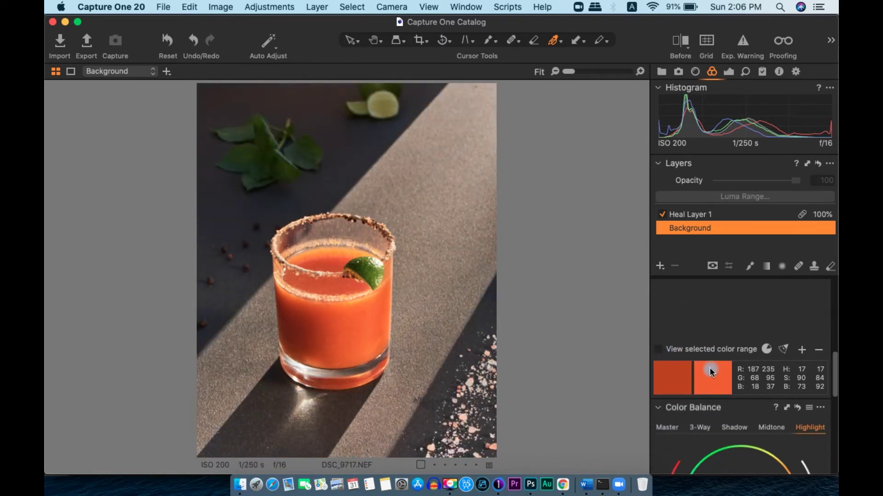
# - Reduce the drink color's lightness to 13 and raise its saturation to 14.2
pyautogui.scroll(5, 710, 371)
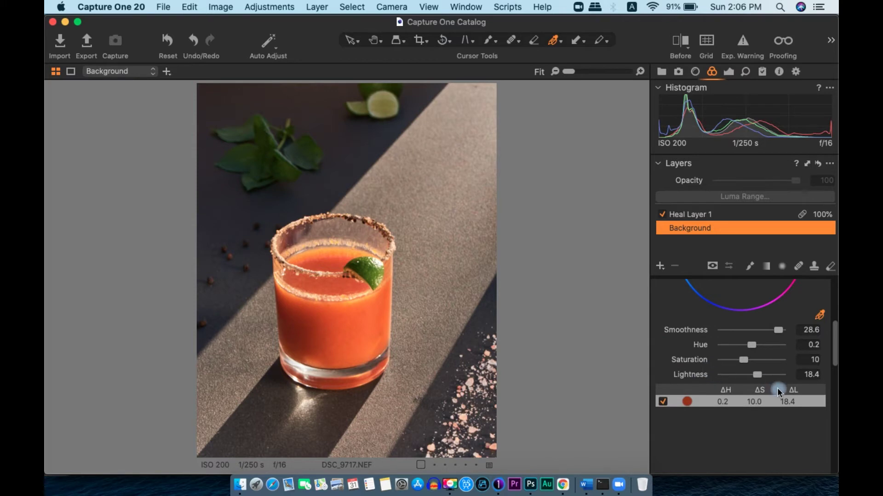
pyautogui.moveTo(760, 374)
pyautogui.mouseDown()
pyautogui.moveTo(750, 375)
pyautogui.moveTo(758, 378)
pyautogui.mouseUp()
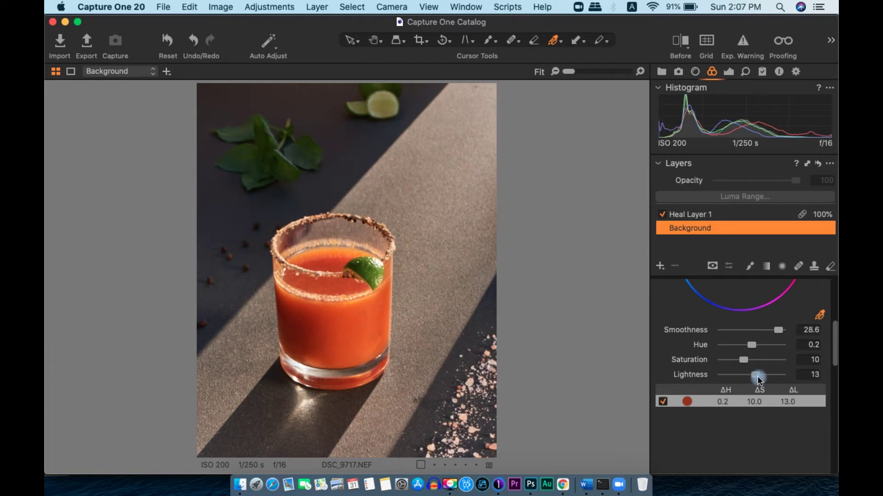
pyautogui.moveTo(744, 357); pyautogui.dragTo(745, 357)
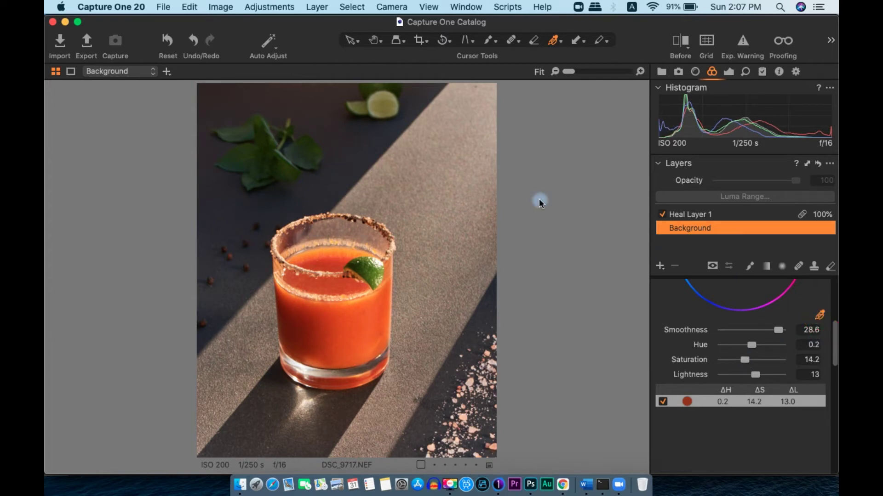
# - Sample the beige of the sunlit surface as a second color range and briefly preview the areas it covers
pyautogui.click(469, 142)
pyautogui.scroll(-1, 747, 360)
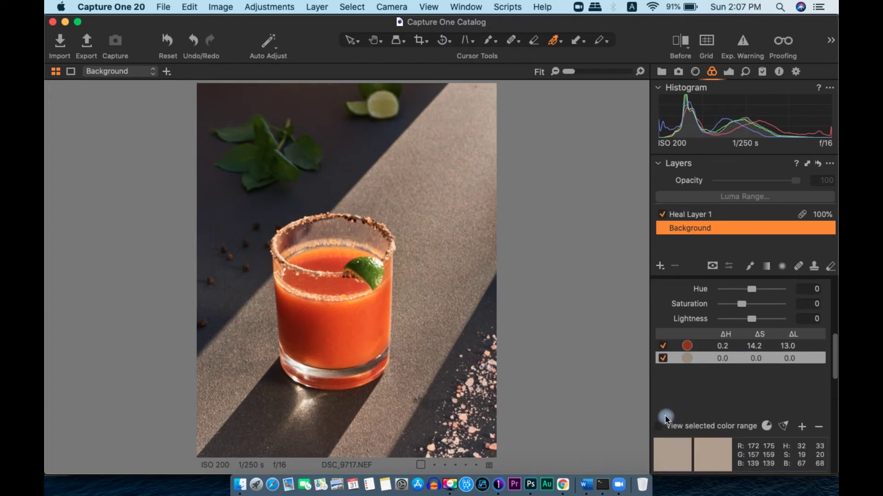
pyautogui.click(657, 427)
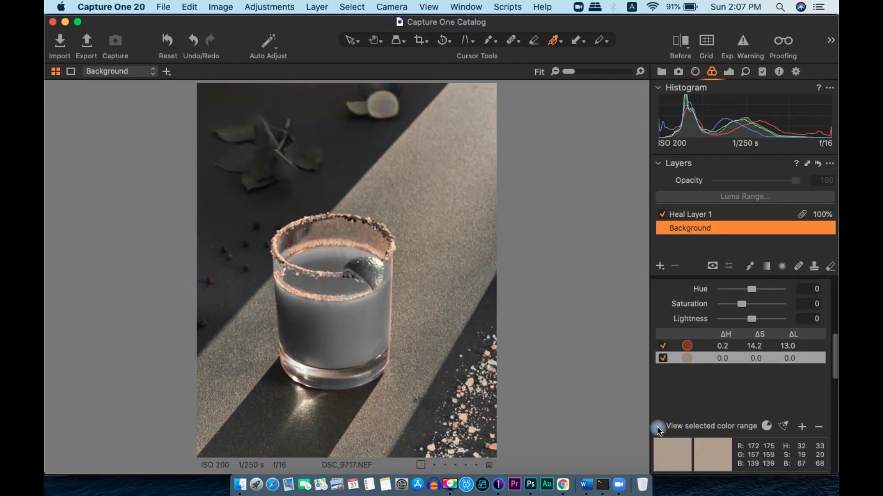
pyautogui.click(658, 426)
pyautogui.scroll(2, 740, 400)
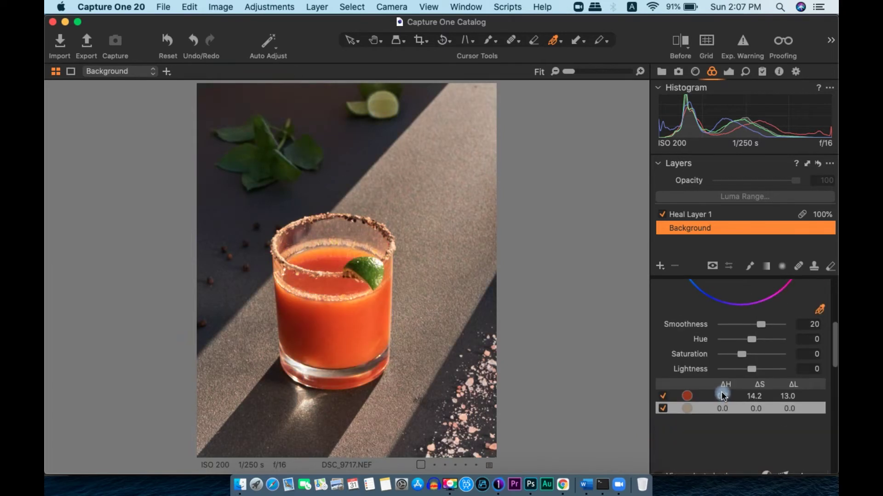
pyautogui.scroll(4, 746, 388)
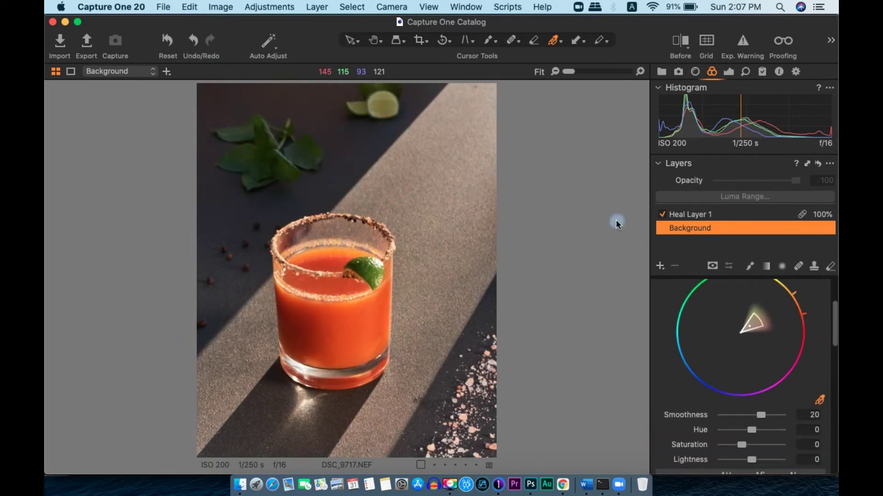
# - Widen the beige surface color range on the color wheel and create a masked layer from that selection
pyautogui.moveTo(759, 322); pyautogui.dragTo(769, 313)
pyautogui.scroll(5, 812, 323)
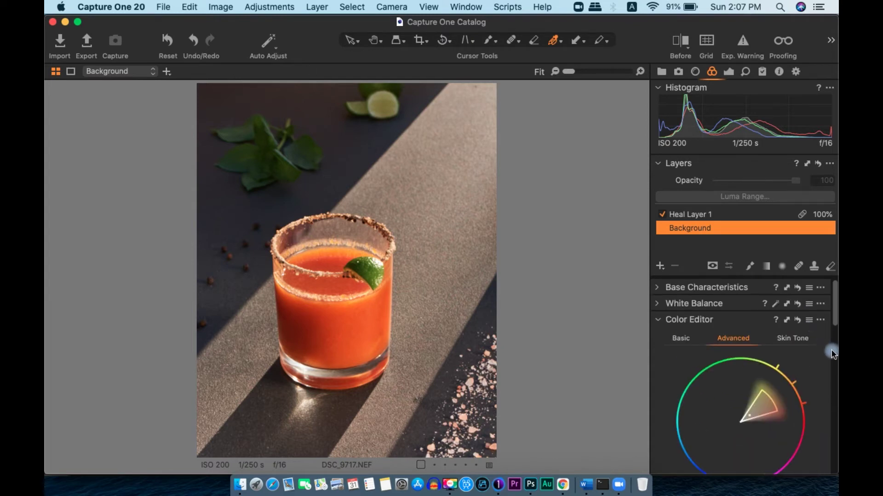
pyautogui.click(823, 321)
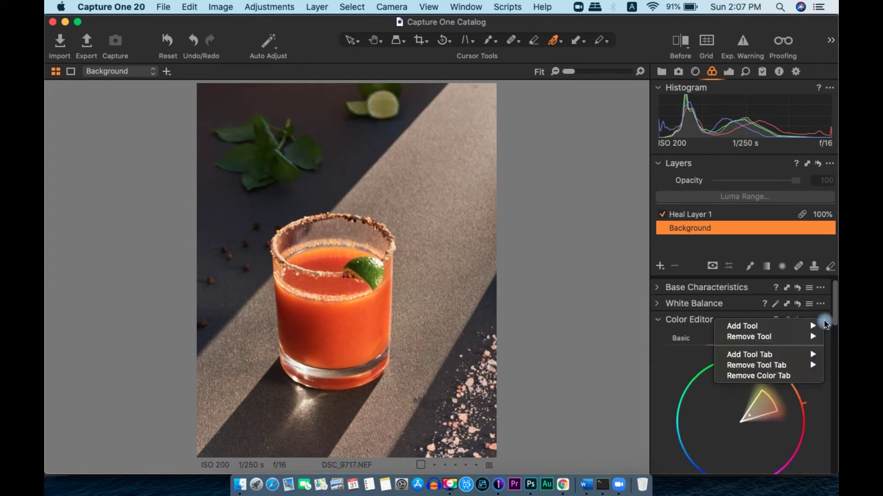
pyautogui.click(823, 322)
pyautogui.click(822, 321)
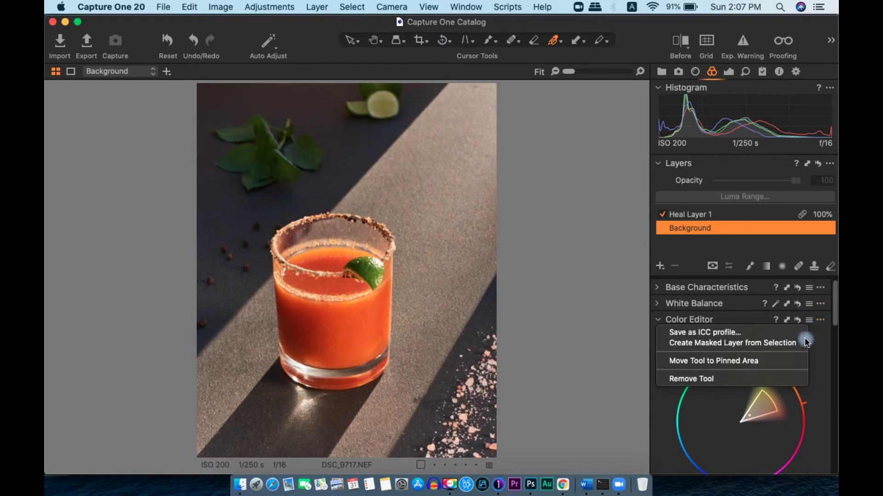
pyautogui.click(777, 342)
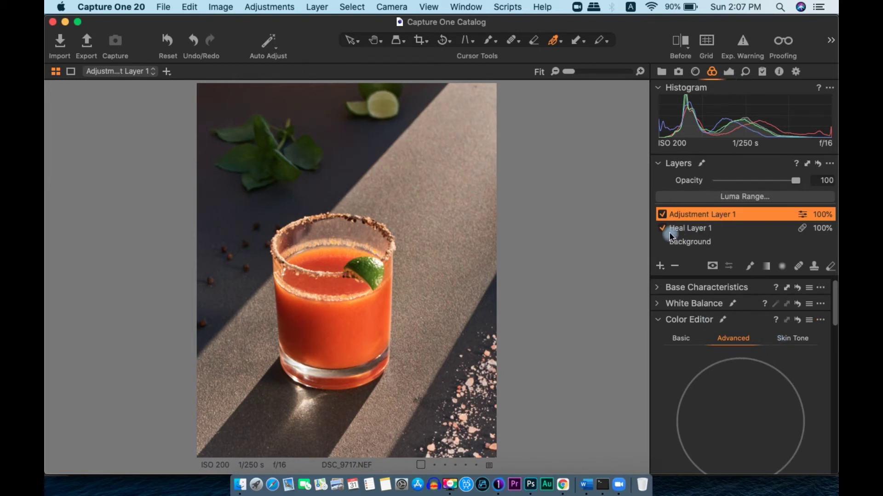
# - Display the new adjustment layer's mask and inspect its coverage on the drink up close
pyautogui.press('m')
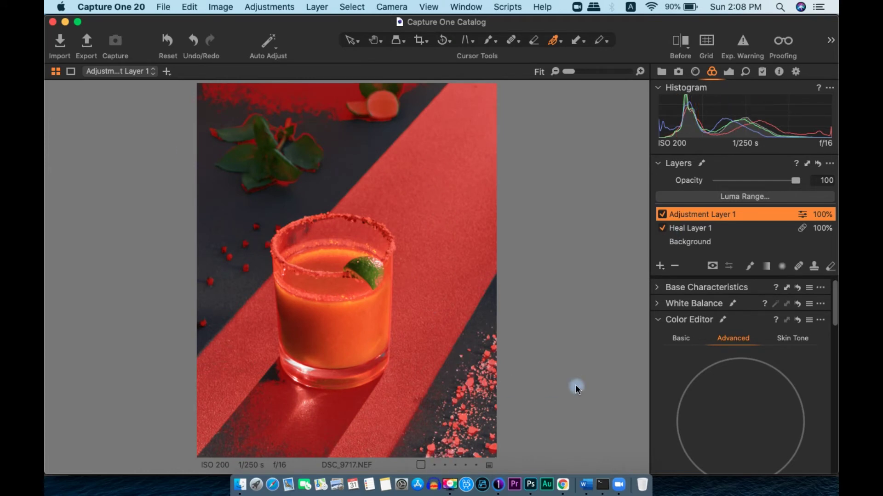
pyautogui.scroll(3, 354, 345)
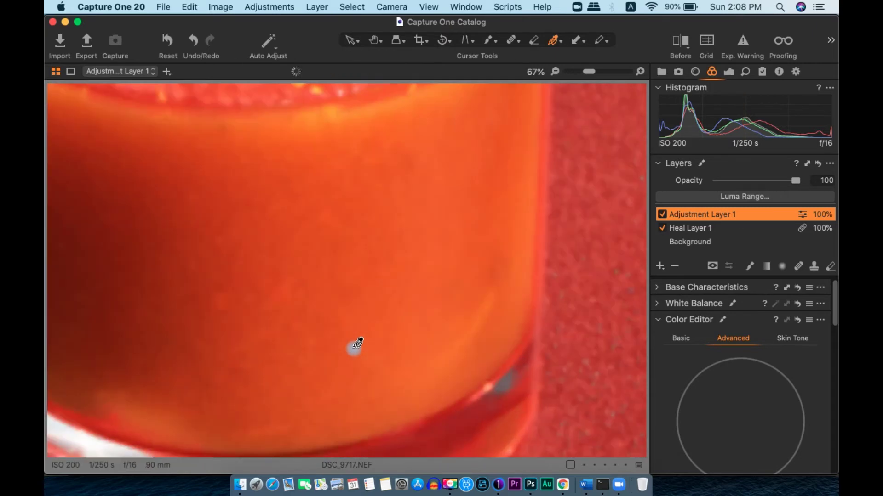
pyautogui.scroll(-3, 357, 343)
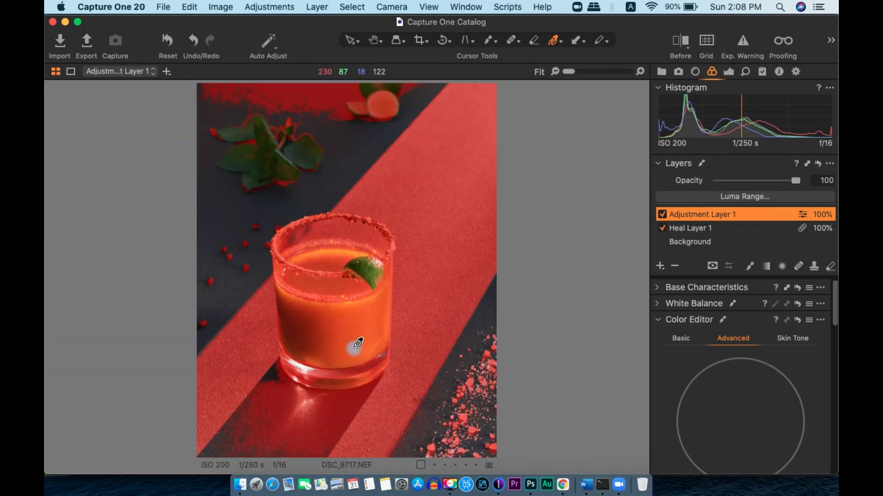
# - Erase the layer mask from the mint leaves with a larger eraser, undoing the strokes that reach the peppercorns
pyautogui.press('e')
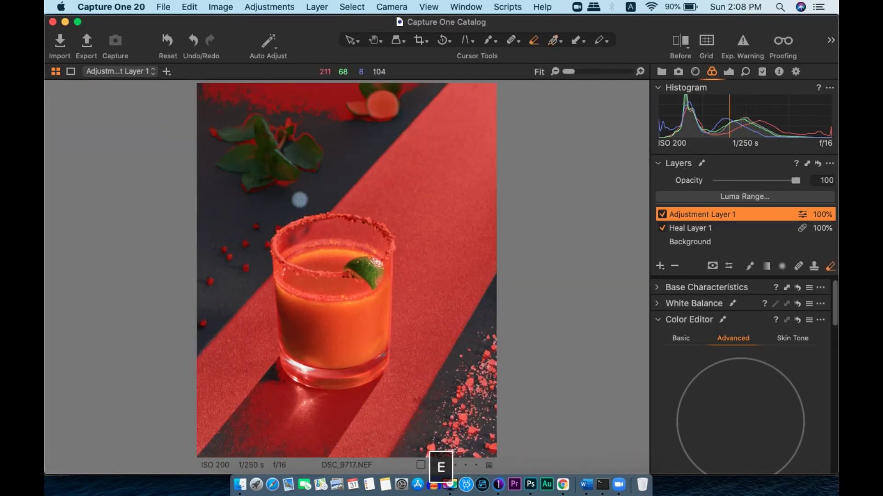
pyautogui.press(']')
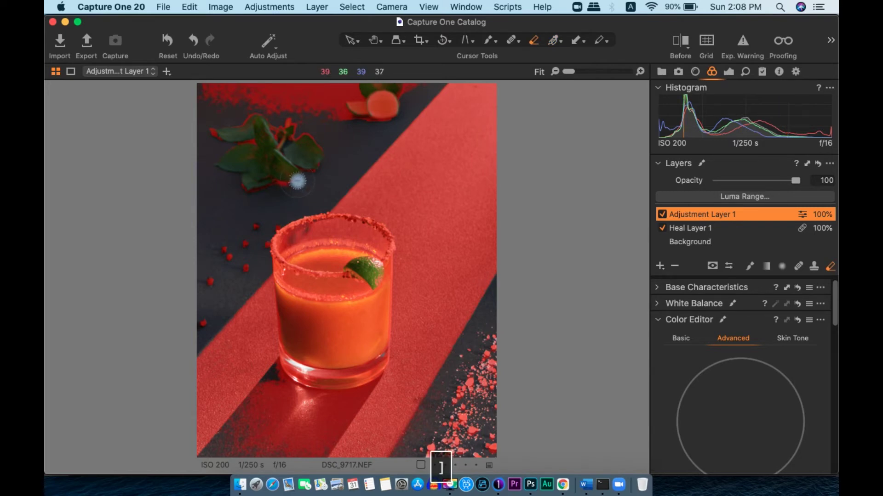
pyautogui.moveTo(296, 178)
pyautogui.mouseDown()
pyautogui.moveTo(382, 88)
pyautogui.moveTo(336, 149)
pyautogui.moveTo(381, 90)
pyautogui.moveTo(205, 139)
pyautogui.moveTo(197, 107)
pyautogui.moveTo(171, 142)
pyautogui.moveTo(304, 128)
pyautogui.moveTo(296, 160)
pyautogui.moveTo(257, 182)
pyautogui.moveTo(223, 258)
pyautogui.moveTo(103, 325)
pyautogui.mouseUp()
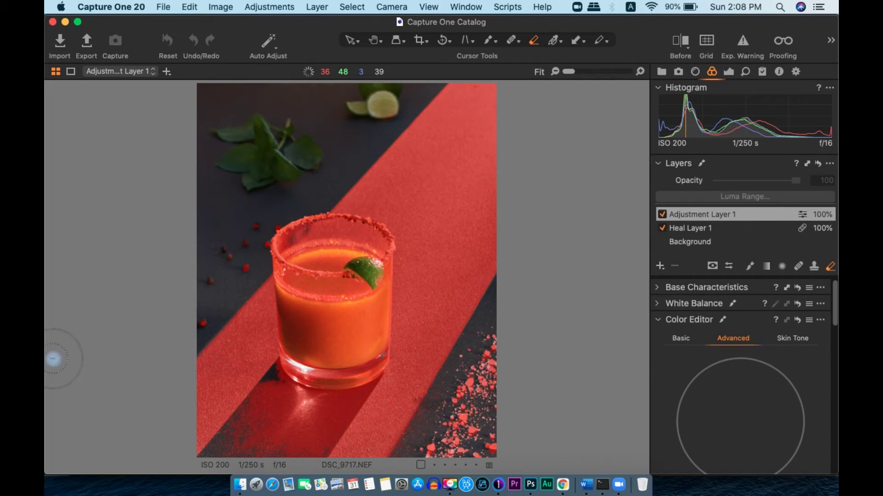
pyautogui.press('super+z')
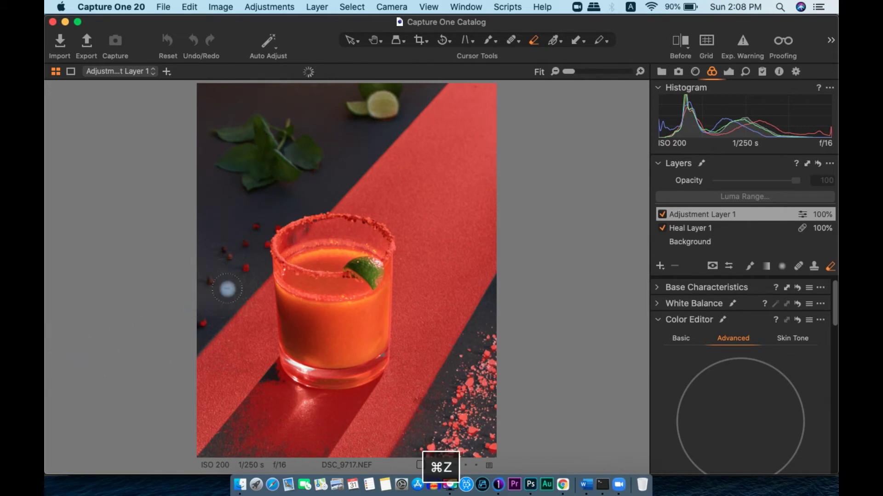
pyautogui.press('super+z')
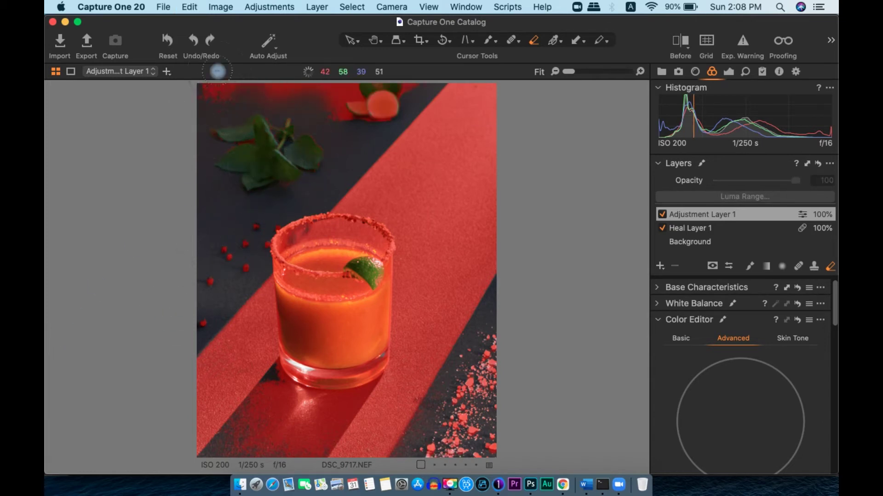
# - Erase the mask from the dark upper background, the limes and the scattered pink salt, then hide the mask
pyautogui.moveTo(252, 122)
pyautogui.mouseDown()
pyautogui.moveTo(334, 79)
pyautogui.moveTo(332, 102)
pyautogui.moveTo(365, 96)
pyautogui.moveTo(368, 112)
pyautogui.moveTo(398, 88)
pyautogui.mouseUp()
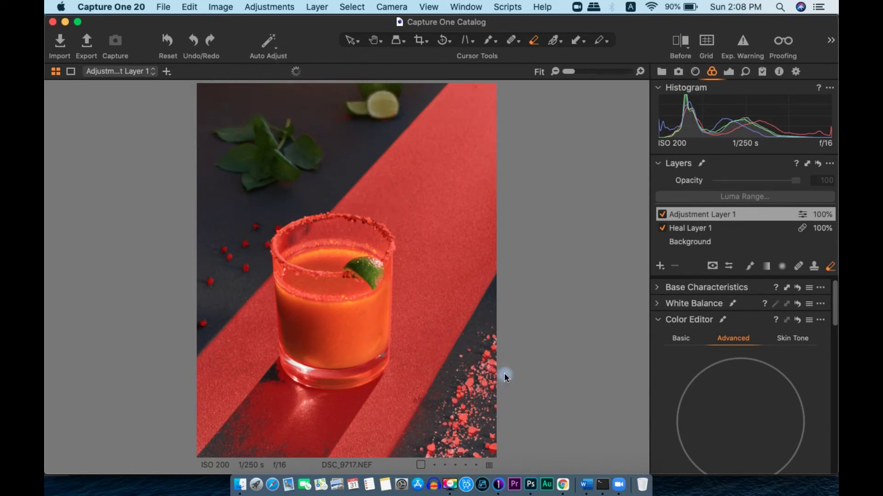
pyautogui.moveTo(506, 381); pyautogui.dragTo(453, 434)
pyautogui.moveTo(491, 392)
pyautogui.mouseDown()
pyautogui.moveTo(506, 335)
pyautogui.moveTo(457, 453)
pyautogui.moveTo(456, 445)
pyautogui.moveTo(434, 463)
pyautogui.moveTo(446, 413)
pyautogui.moveTo(492, 345)
pyautogui.moveTo(498, 429)
pyautogui.mouseUp()
pyautogui.moveTo(526, 360); pyautogui.dragTo(498, 370)
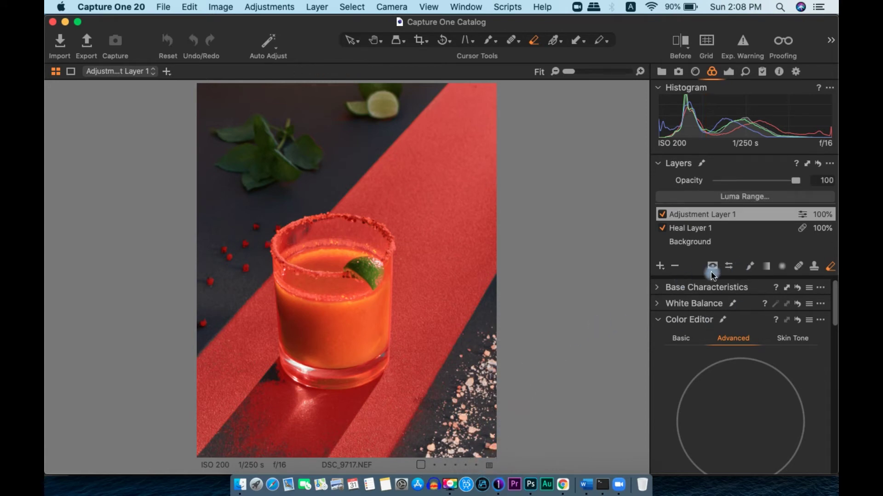
pyautogui.press('m')
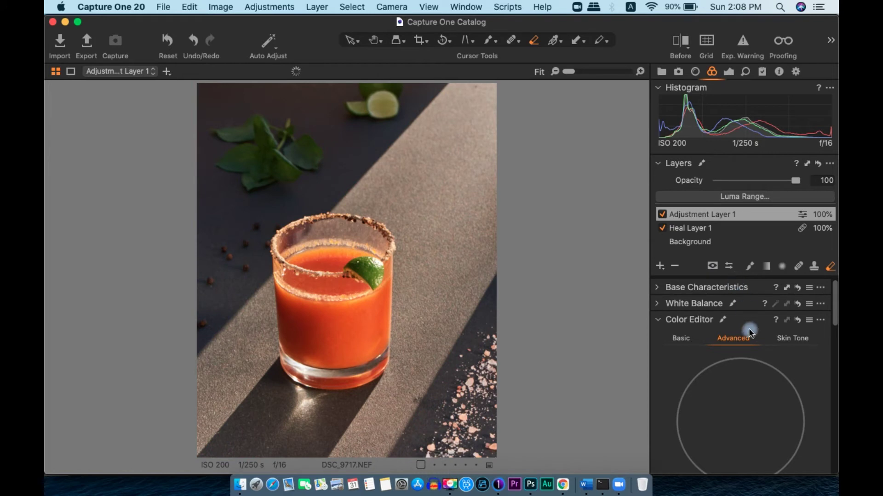
# - Warm the masked surface by setting the adjustment layer's white balance to 7263 Kelvin
pyautogui.click(728, 72)
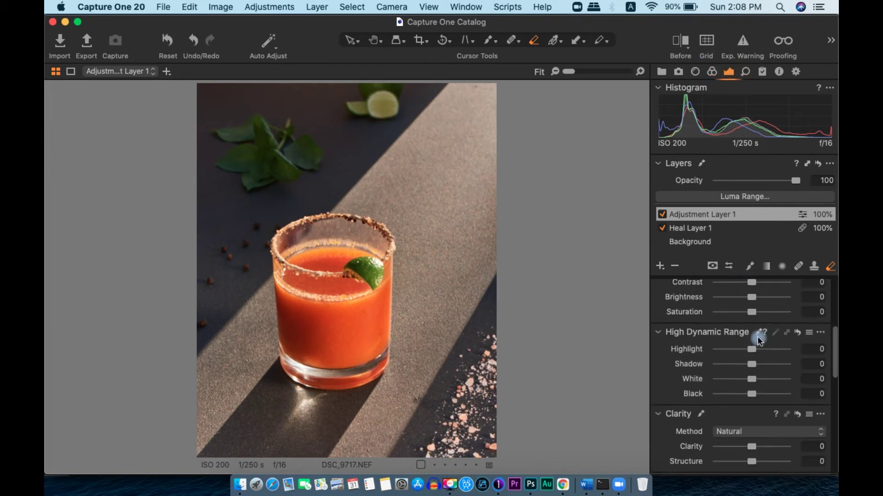
pyautogui.scroll(5, 754, 349)
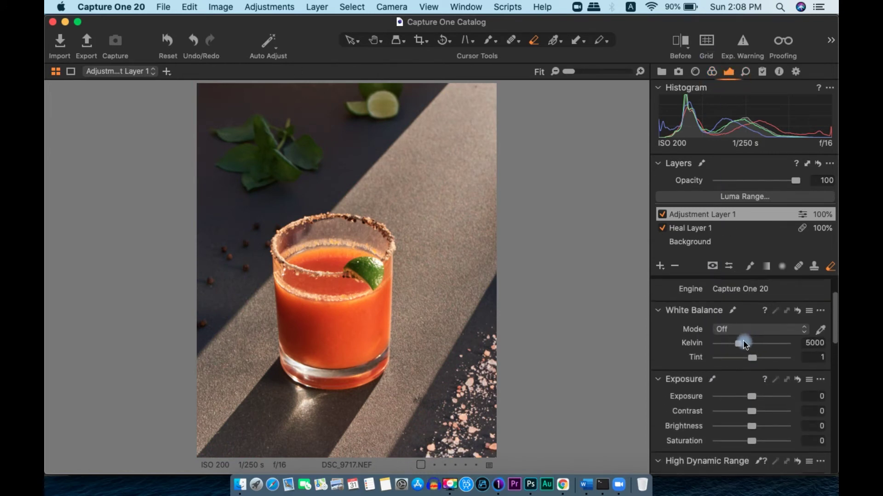
pyautogui.moveTo(741, 343); pyautogui.dragTo(754, 350)
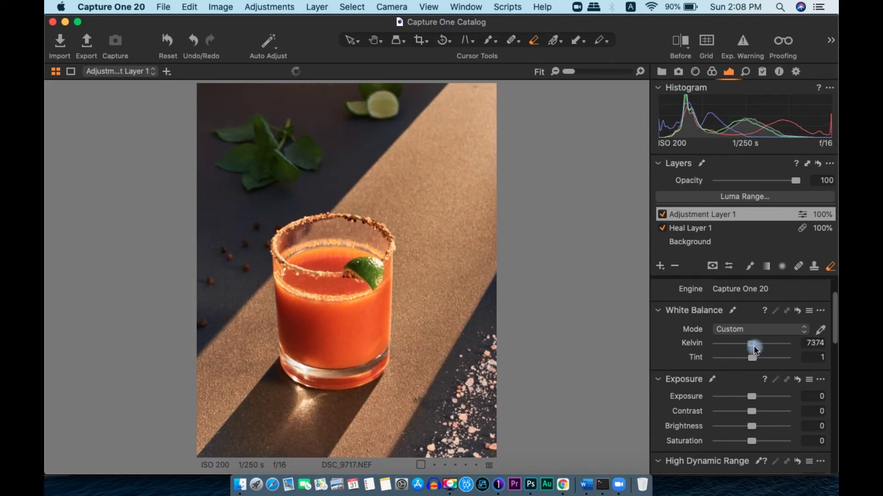
pyautogui.moveTo(753, 346); pyautogui.dragTo(753, 344)
# - Paint the adjustment layer's mask over the glass's shadow and the lower edge of the surface with an enlarged brush
pyautogui.click(751, 267)
pyautogui.press(']')
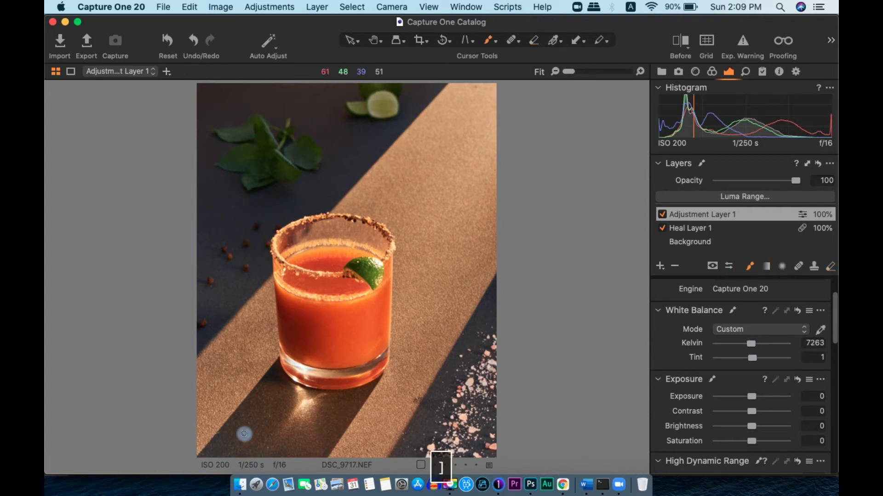
pyautogui.press(']')
pyautogui.press(']')
pyautogui.press(']')
pyautogui.press(']')
pyautogui.press(']')
pyautogui.moveTo(244, 433)
pyautogui.mouseDown()
pyautogui.moveTo(193, 454)
pyautogui.moveTo(303, 460)
pyautogui.moveTo(233, 416)
pyautogui.moveTo(205, 450)
pyautogui.moveTo(435, 455)
pyautogui.mouseUp()
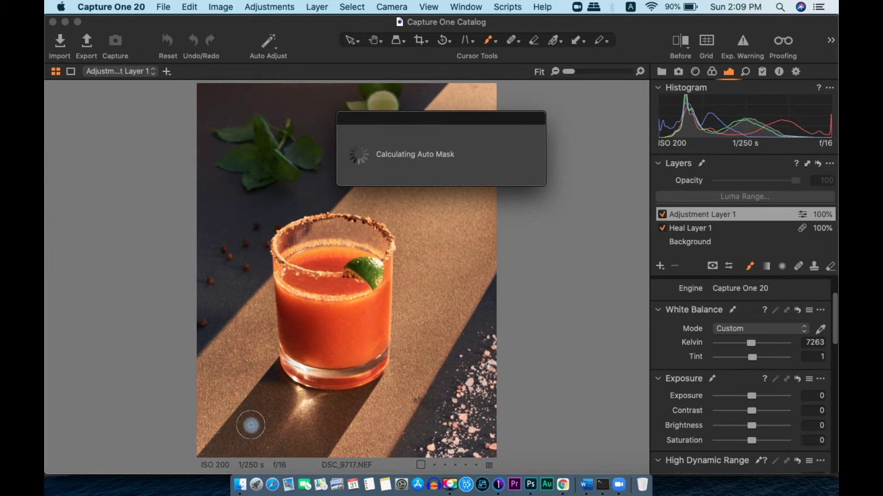
# - Reduce the brush size and paint the mask into the shadow around the base of the glass
pyautogui.scroll(3, 248, 417)
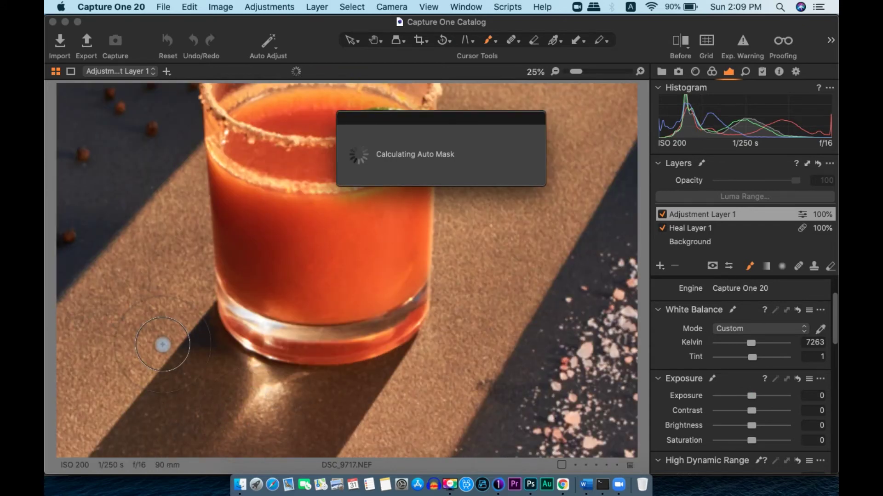
pyautogui.press('[')
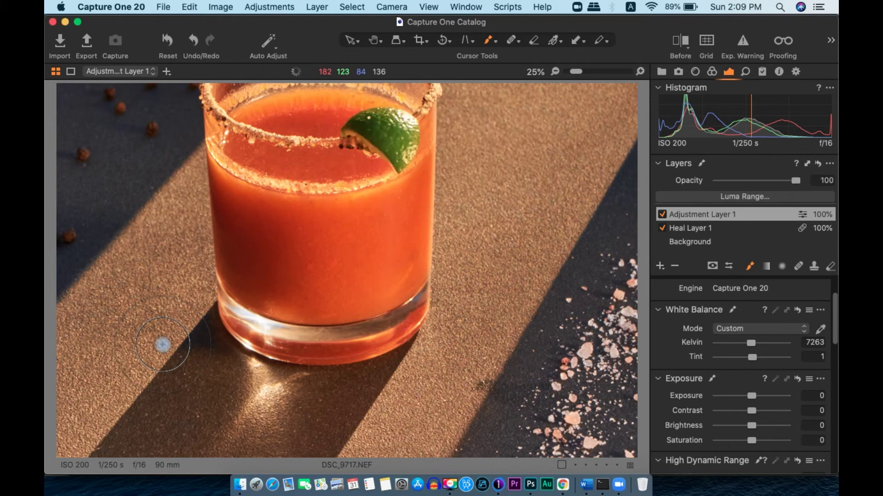
pyautogui.press('[')
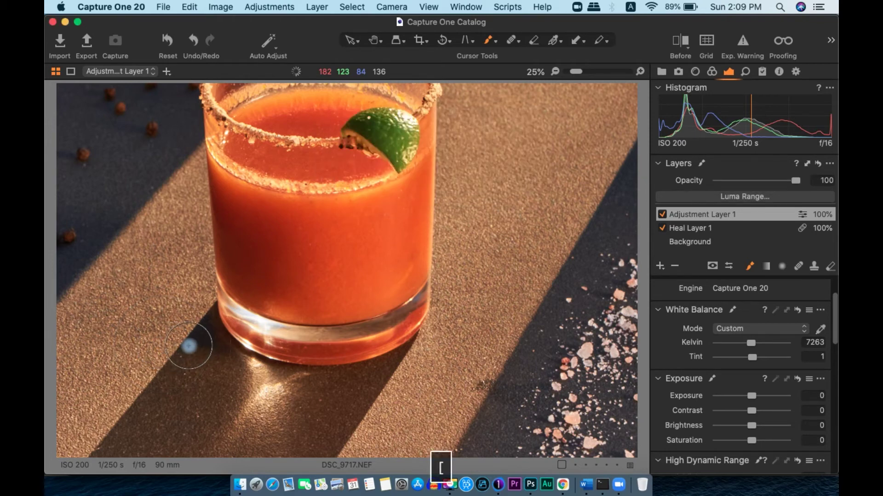
pyautogui.press('[')
pyautogui.moveTo(207, 351)
pyautogui.mouseDown()
pyautogui.moveTo(195, 330)
pyautogui.moveTo(173, 359)
pyautogui.moveTo(199, 330)
pyautogui.moveTo(202, 357)
pyautogui.moveTo(190, 356)
pyautogui.moveTo(192, 325)
pyautogui.mouseUp()
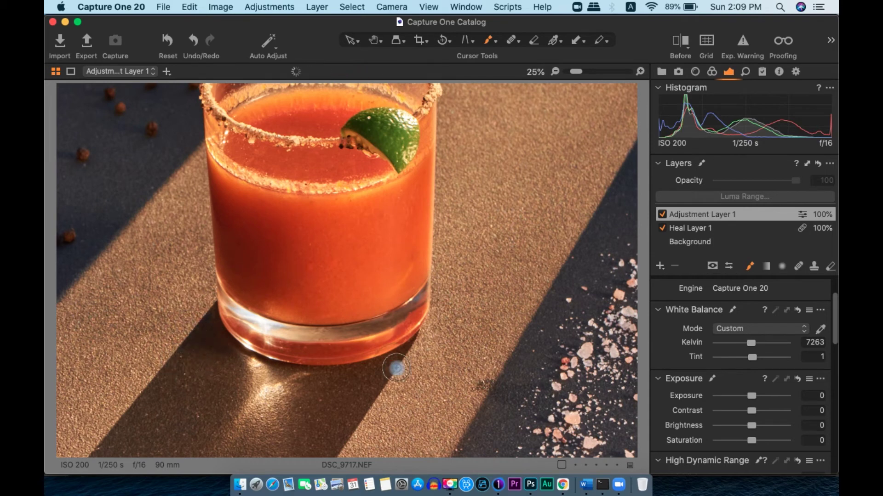
# - Compare the whole photo with the adjustment layer turned off and on, leaving it on
pyautogui.press('super+0')
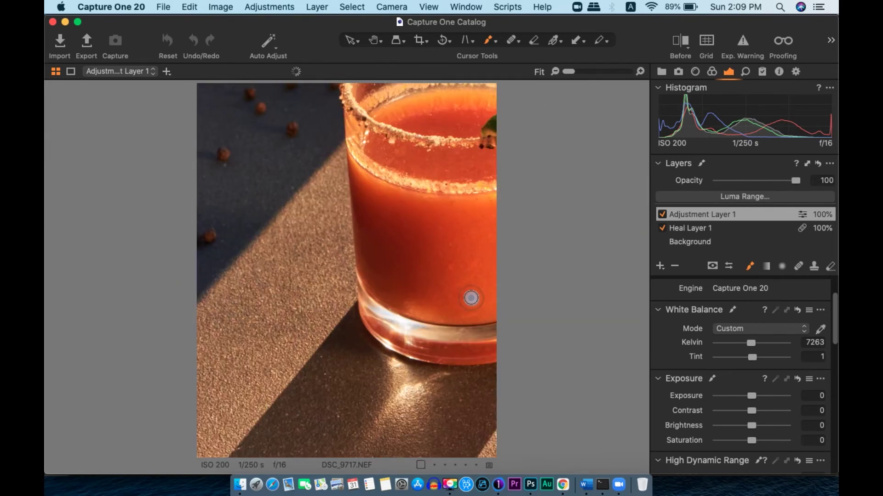
pyautogui.click(662, 215)
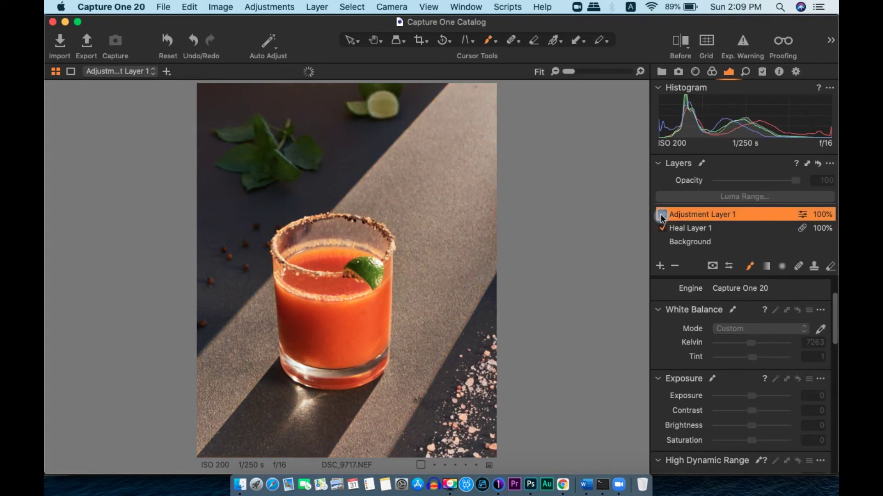
pyautogui.click(662, 215)
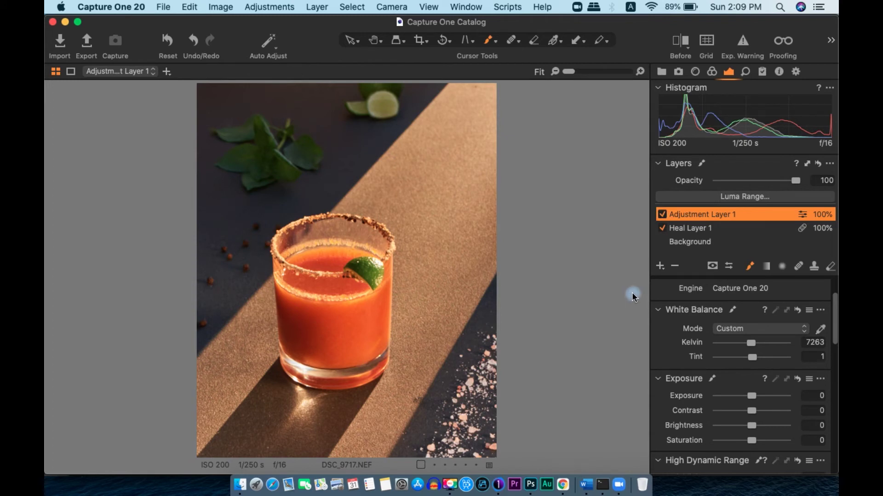
# - Brighten the adjustment layer by setting its exposure to 0.39 and its highlight to 18
pyautogui.scroll(-2, 760, 357)
pyautogui.moveTo(754, 374); pyautogui.dragTo(757, 371)
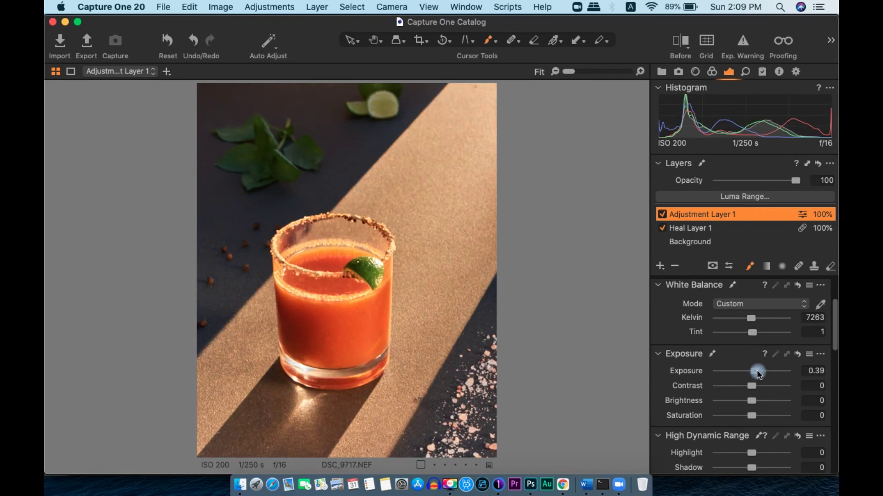
pyautogui.scroll(-2, 757, 370)
pyautogui.moveTo(752, 422); pyautogui.dragTo(758, 421)
# - Bring out the surface texture by setting the adjustment layer's structure to 88 and clarity to 24
pyautogui.scroll(-6, 759, 421)
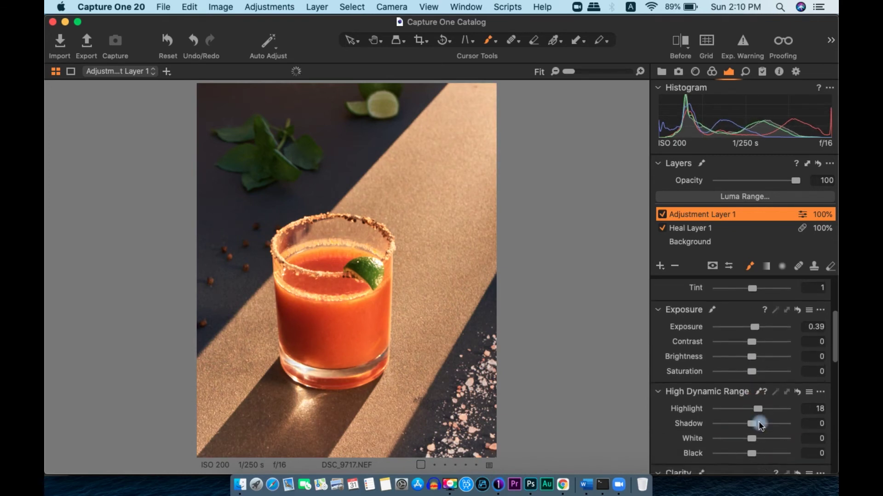
pyautogui.scroll(-3, 757, 423)
pyautogui.moveTo(751, 401); pyautogui.dragTo(812, 403)
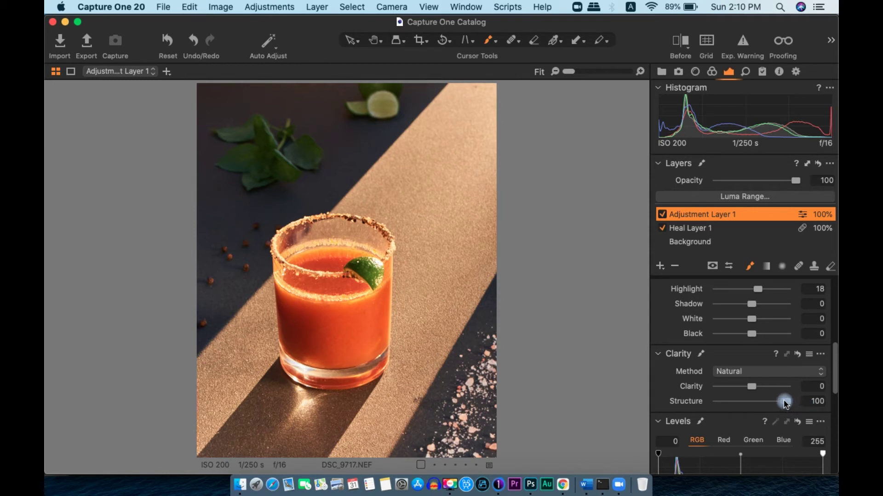
pyautogui.moveTo(785, 402); pyautogui.dragTo(755, 386)
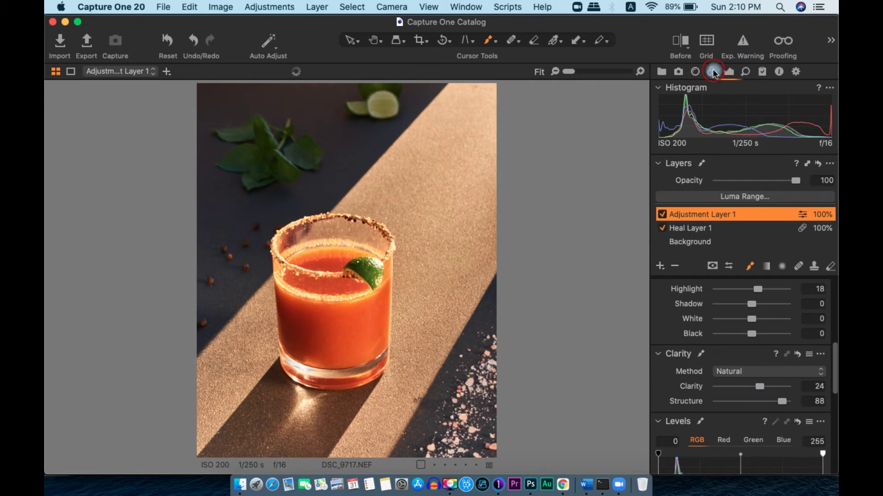
# - On the Background layer, sample the dark green of the mint leaves as a third advanced color range
pyautogui.click(704, 245)
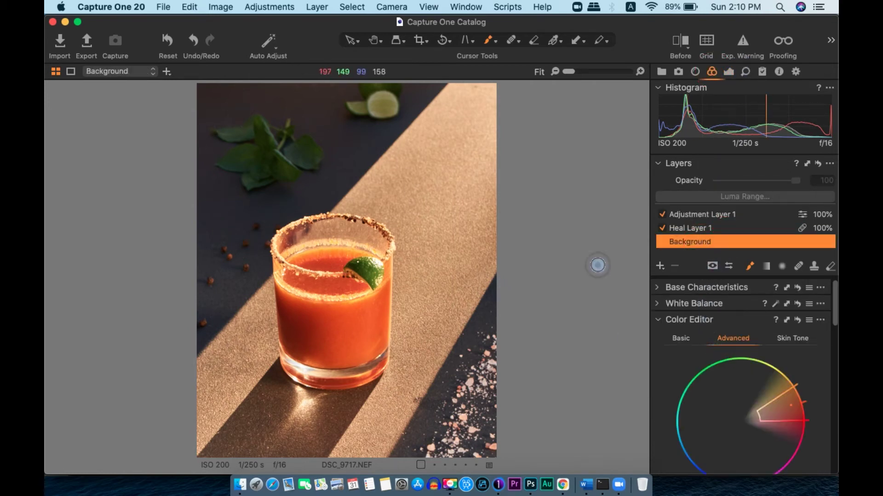
pyautogui.scroll(-2, 670, 310)
pyautogui.scroll(-3, 669, 309)
pyautogui.click(819, 437)
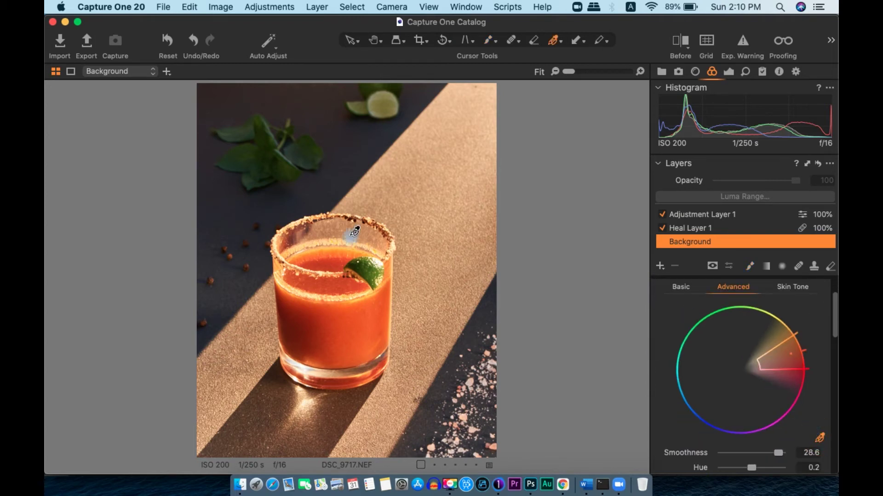
pyautogui.click(267, 169)
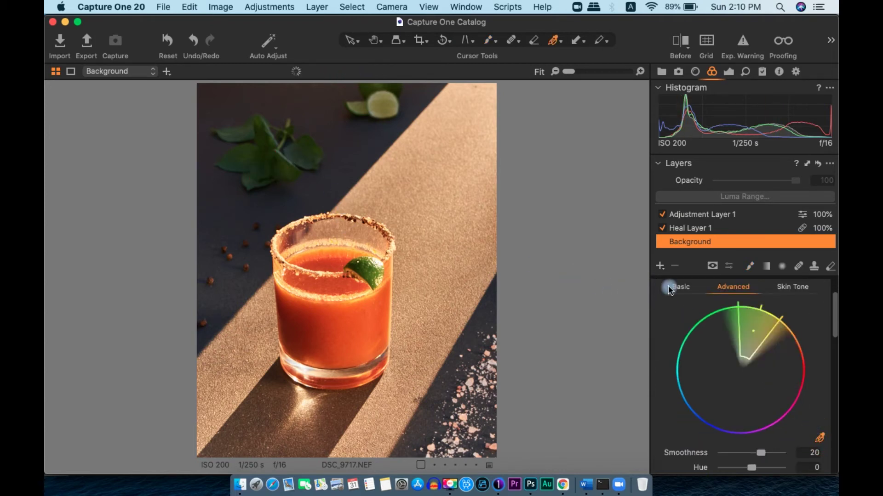
pyautogui.scroll(-8, 705, 317)
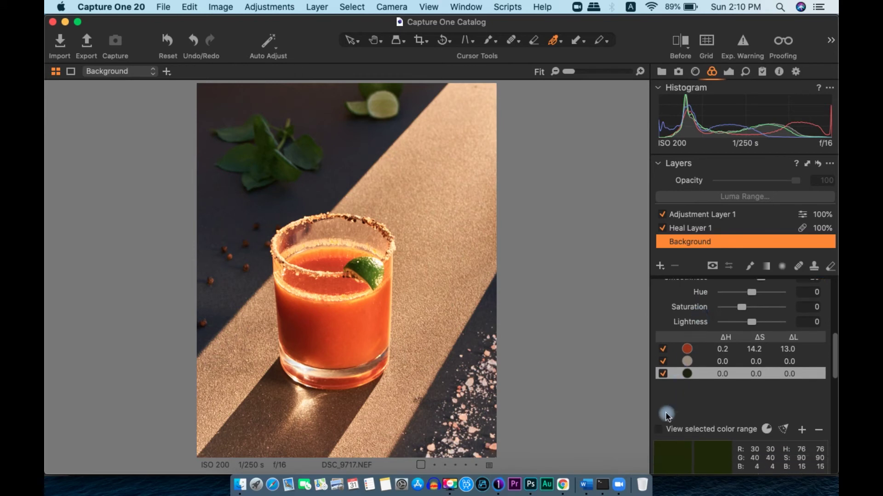
# - Show only the selected color range and widen the green range toward cyan so it covers the entire mint leaves
pyautogui.click(661, 431)
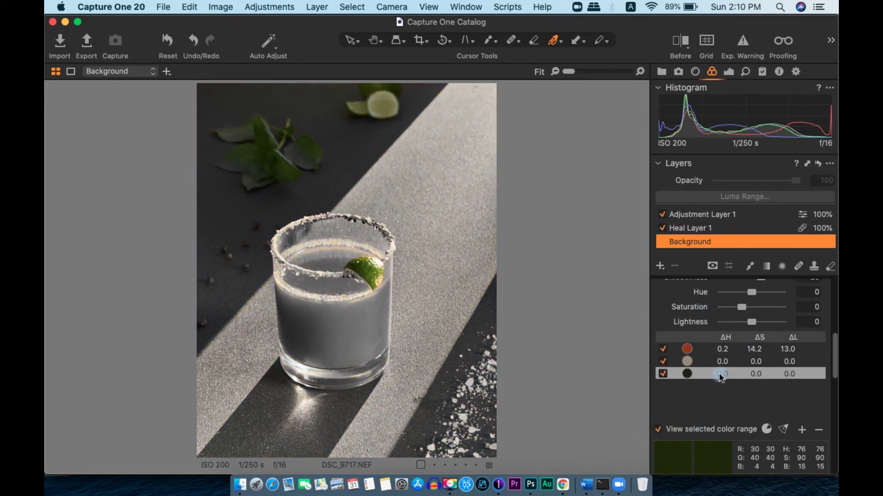
pyautogui.scroll(6, 717, 368)
pyautogui.scroll(2, 276, 215)
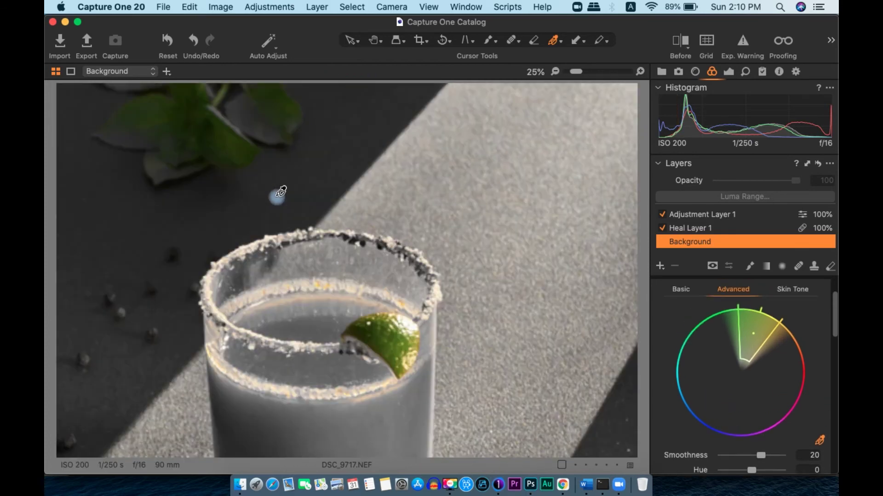
pyautogui.press('space')
pyautogui.moveTo(158, 156); pyautogui.dragTo(317, 201)
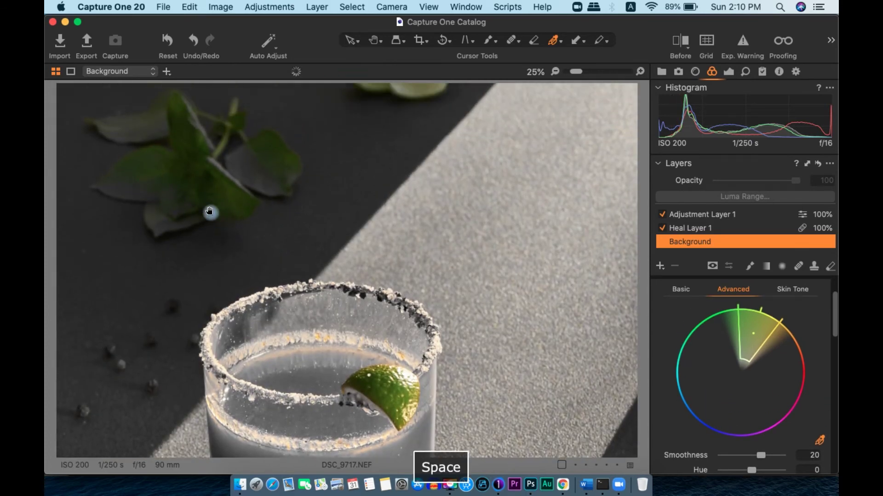
pyautogui.scroll(2, 210, 209)
pyautogui.moveTo(129, 183); pyautogui.dragTo(368, 276)
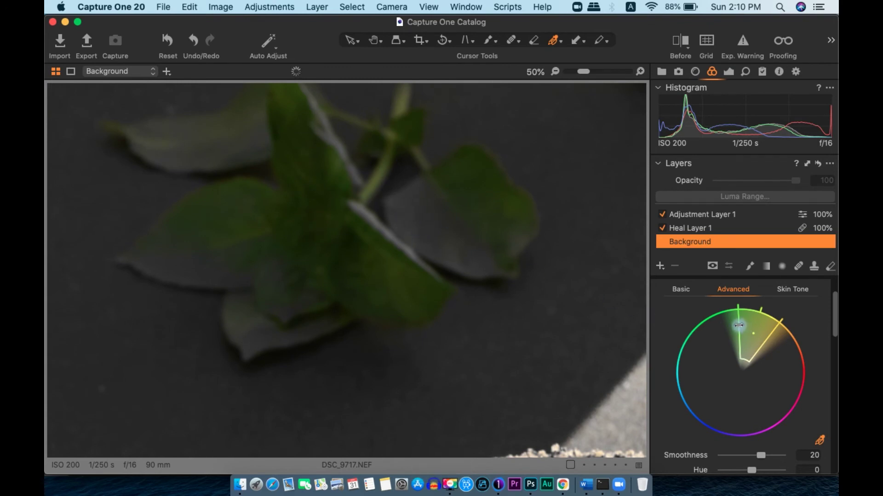
pyautogui.moveTo(739, 327); pyautogui.dragTo(691, 329)
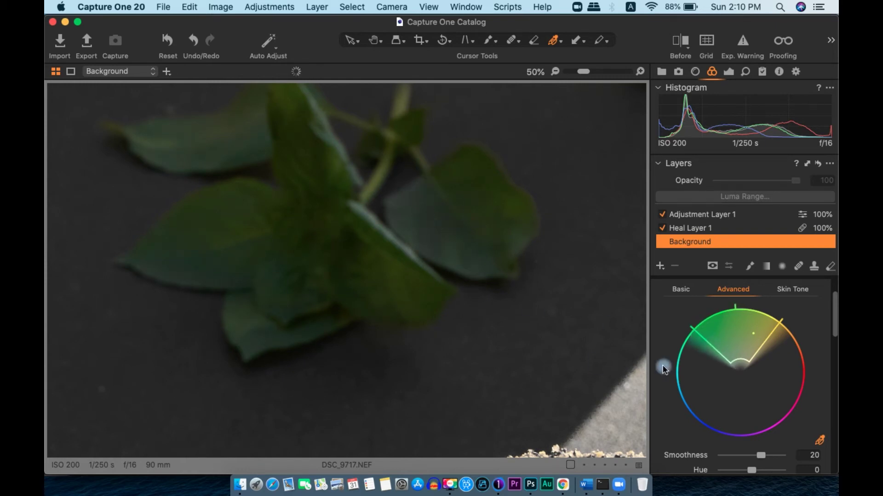
pyautogui.moveTo(703, 340); pyautogui.dragTo(700, 340)
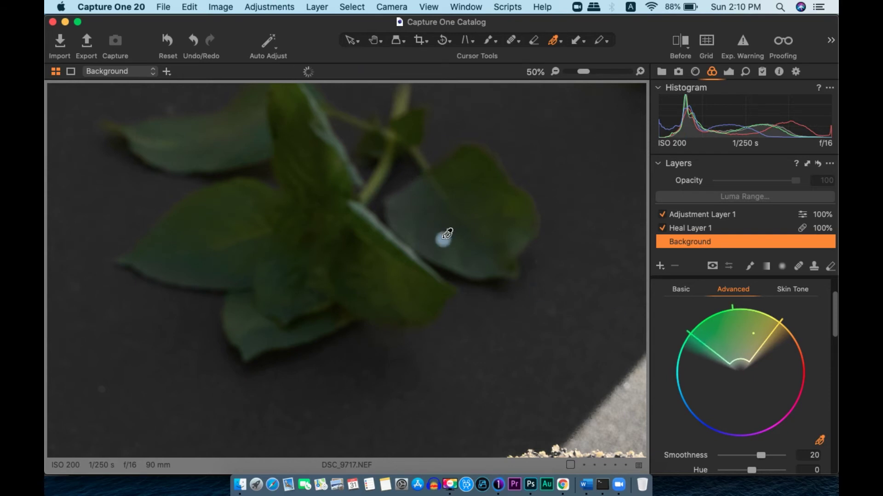
pyautogui.press('super+minus')
pyautogui.press('space')
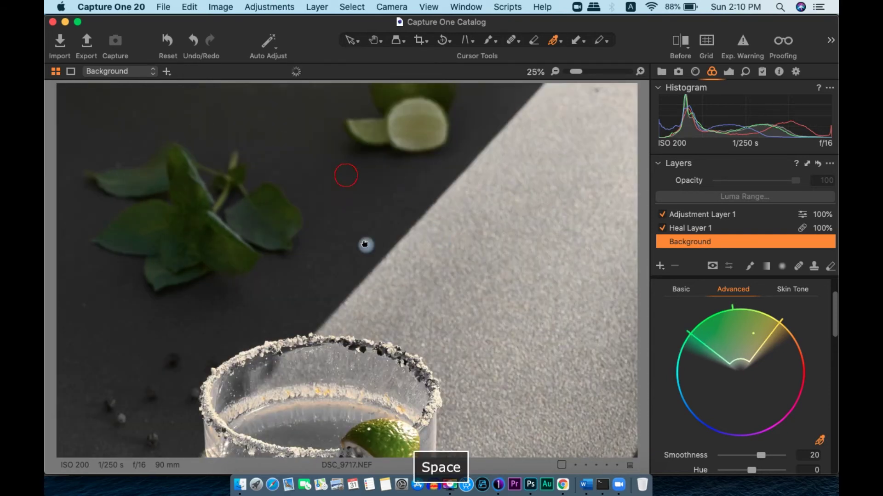
pyautogui.click(266, 248)
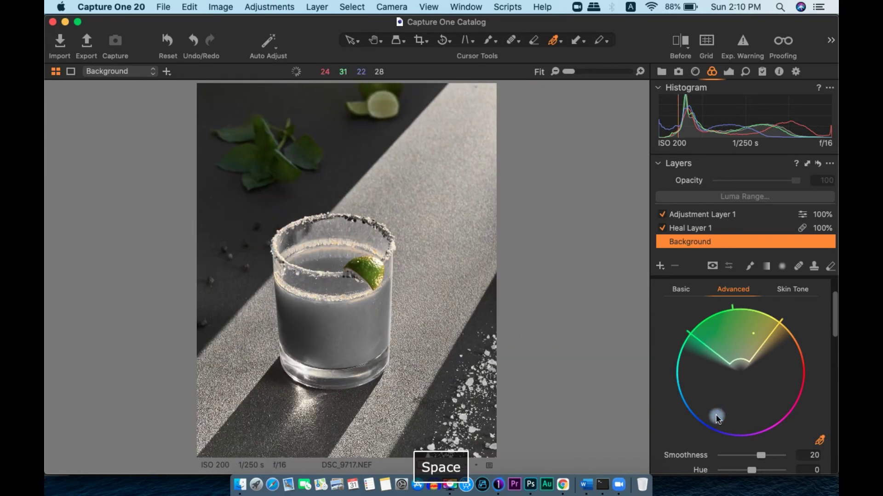
# - Set the green color range's smoothness to 24.4 and its lightness to 21.9
pyautogui.moveTo(761, 455); pyautogui.dragTo(771, 456)
pyautogui.click(415, 277)
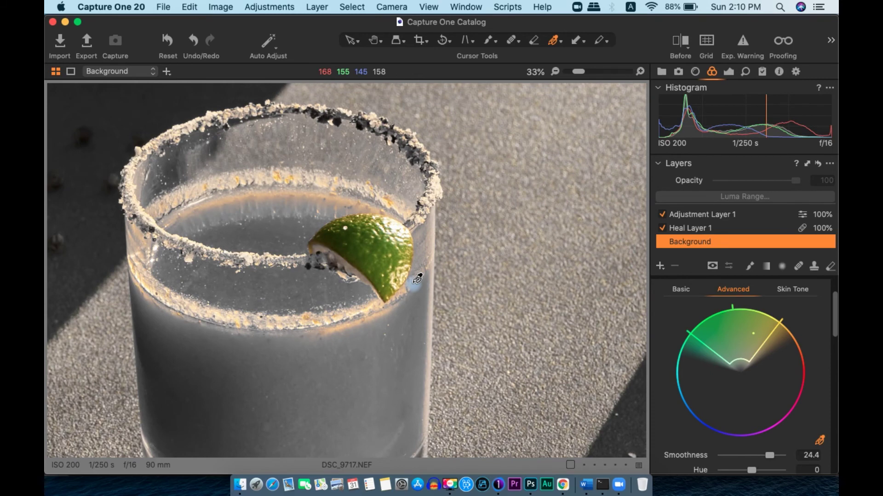
pyautogui.click(417, 277)
pyautogui.scroll(-4, 417, 278)
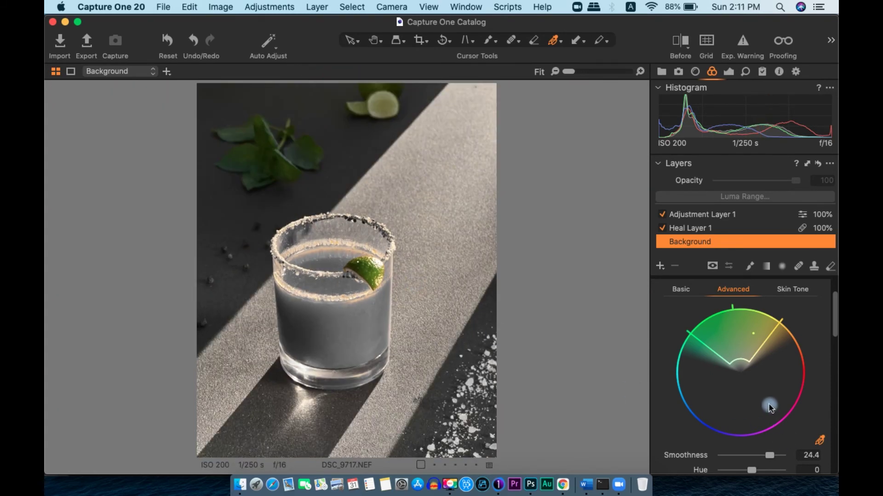
pyautogui.scroll(-4, 768, 403)
pyautogui.moveTo(751, 428); pyautogui.dragTo(760, 429)
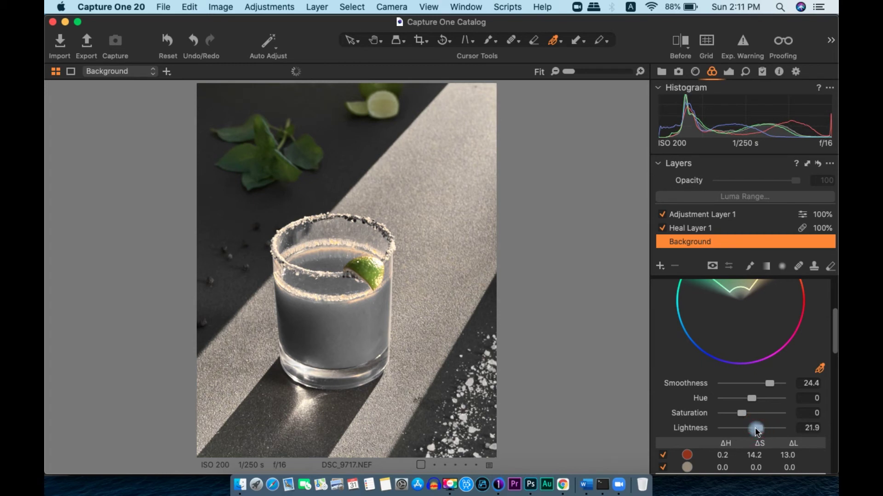
# - Create a masked layer from the green color range selection in the Color Editor
pyautogui.scroll(5, 810, 326)
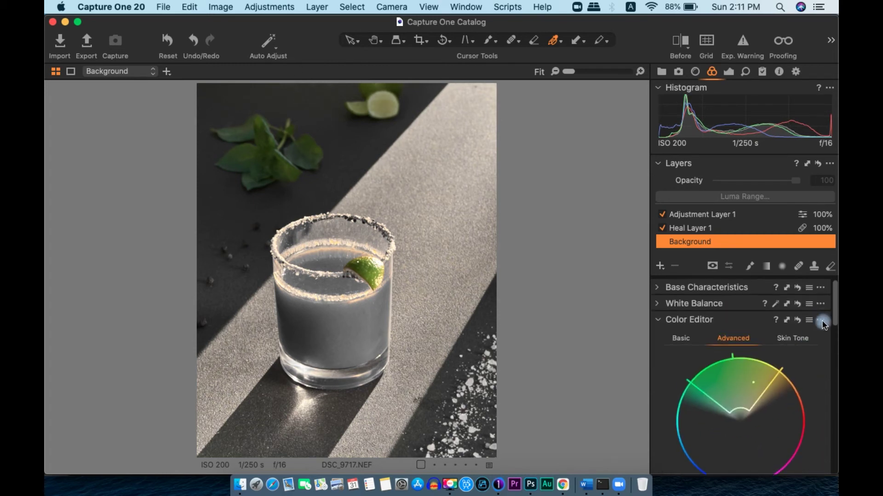
pyautogui.click(821, 321)
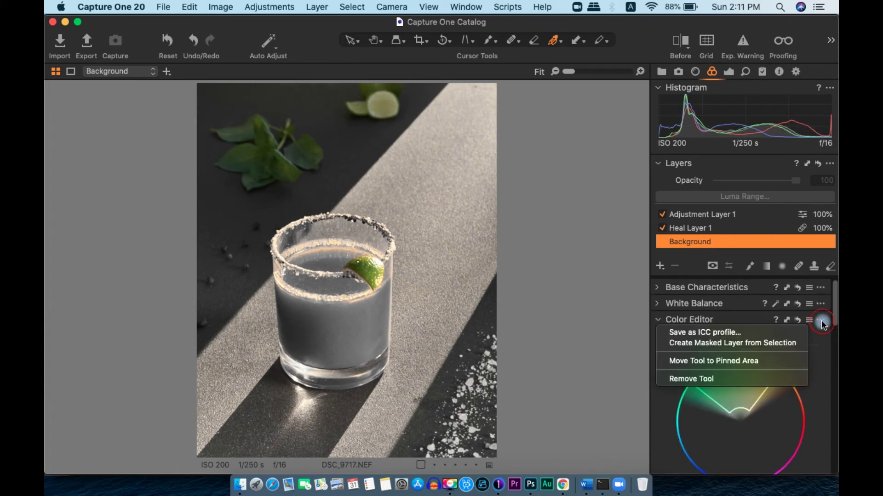
pyautogui.click(793, 343)
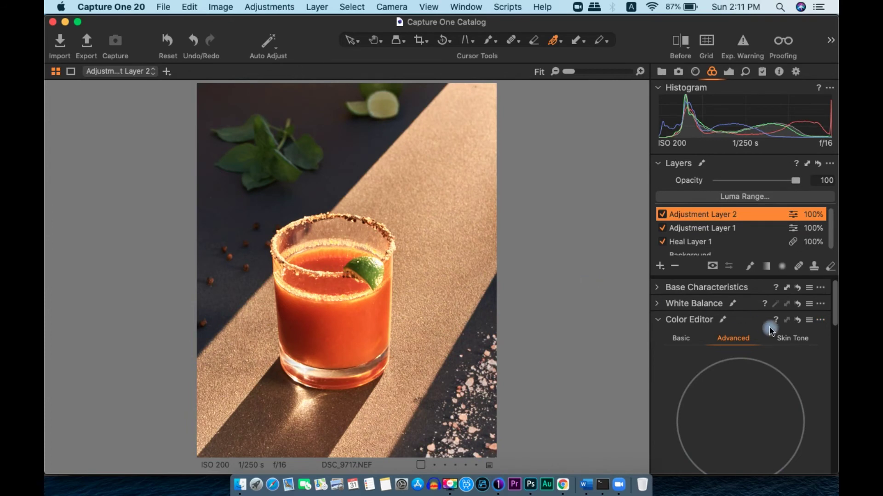
# - Brighten the masked greens layer by setting its exposure to 0.29
pyautogui.click(728, 71)
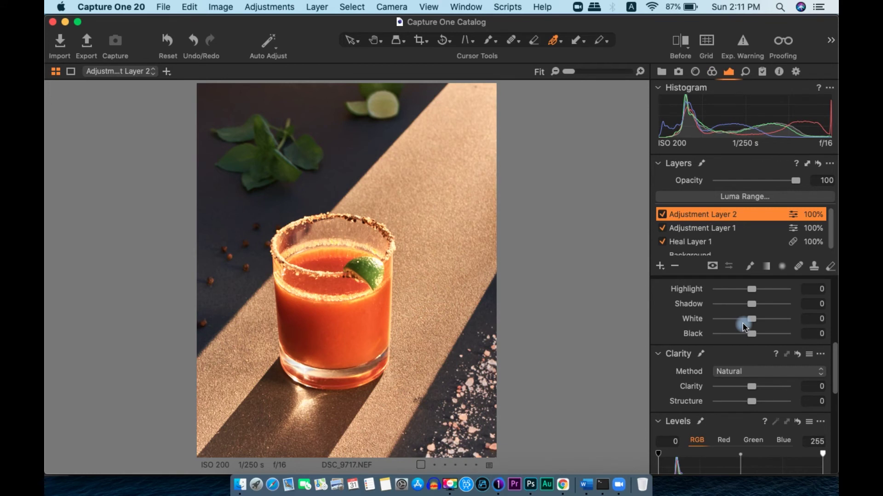
pyautogui.scroll(4, 744, 325)
pyautogui.scroll(2, 744, 327)
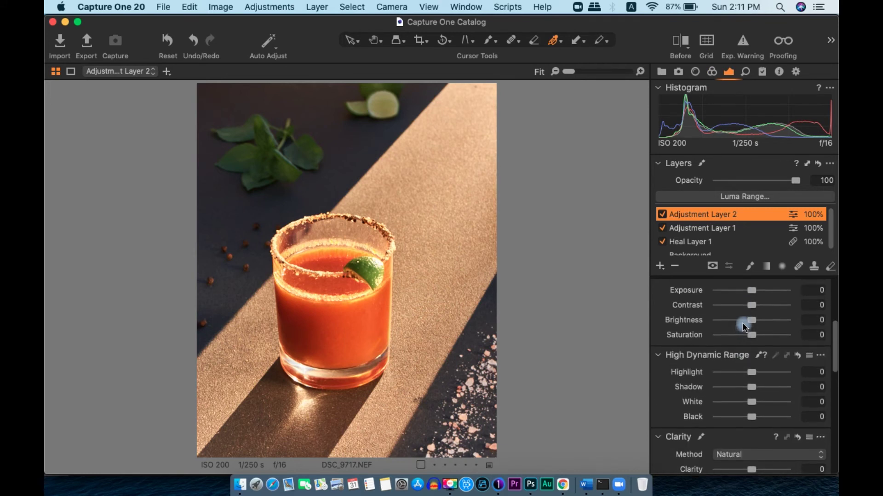
pyautogui.moveTo(748, 295); pyautogui.dragTo(754, 295)
# - Bring out leaf detail on the masked greens layer with structure 84 and clarity 24
pyautogui.scroll(-5, 761, 404)
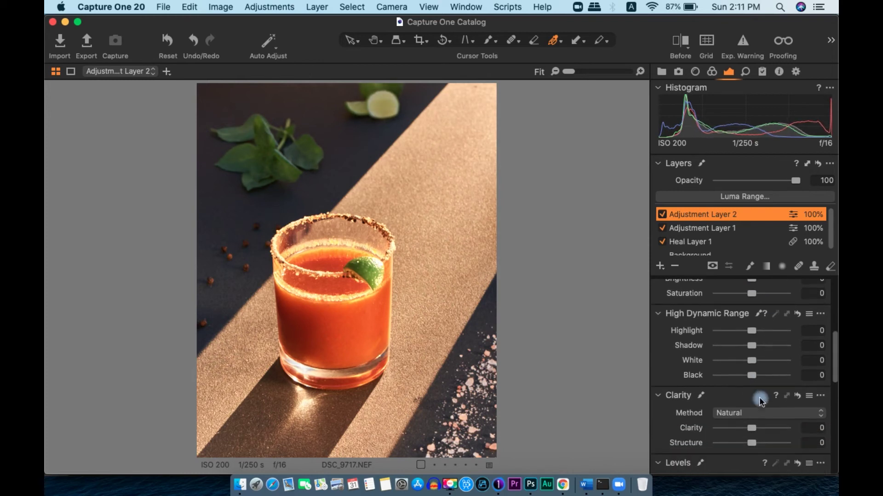
pyautogui.moveTo(752, 375); pyautogui.dragTo(805, 383)
pyautogui.moveTo(751, 361); pyautogui.dragTo(779, 375)
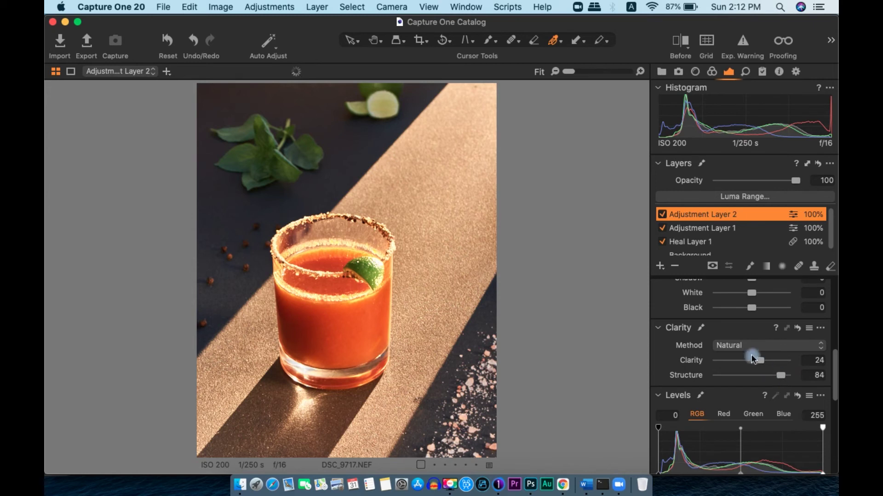
# - Shift the masked greens layer's white balance tint slightly toward green and set its saturation to 9
pyautogui.scroll(5, 752, 351)
pyautogui.scroll(4, 752, 350)
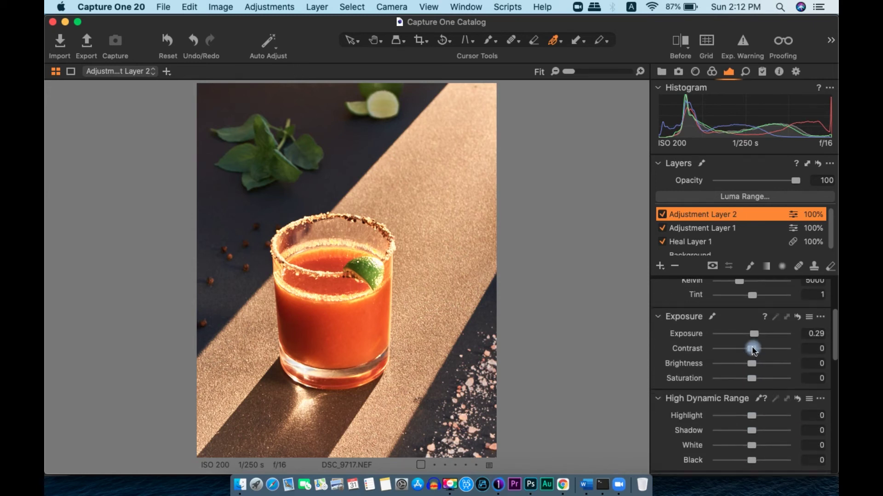
pyautogui.click(753, 302)
pyautogui.moveTo(750, 304); pyautogui.dragTo(746, 303)
pyautogui.scroll(-3, 756, 358)
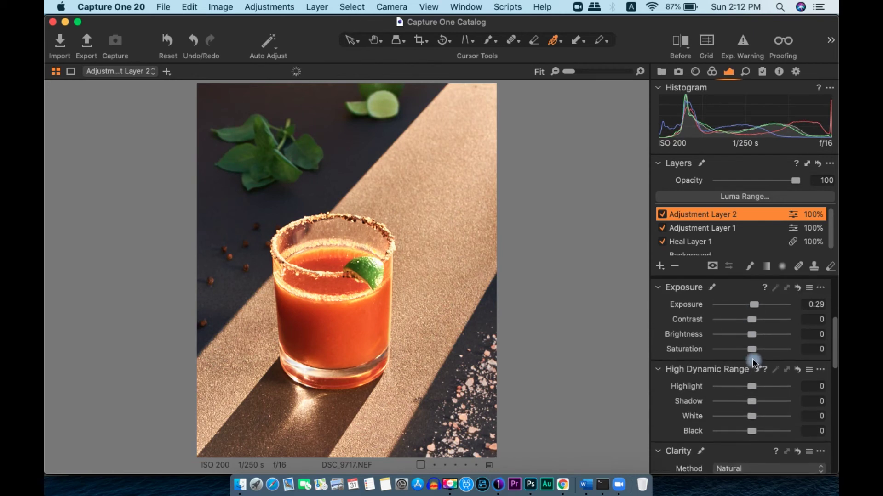
pyautogui.scroll(1, 742, 317)
pyautogui.moveTo(751, 356); pyautogui.dragTo(758, 359)
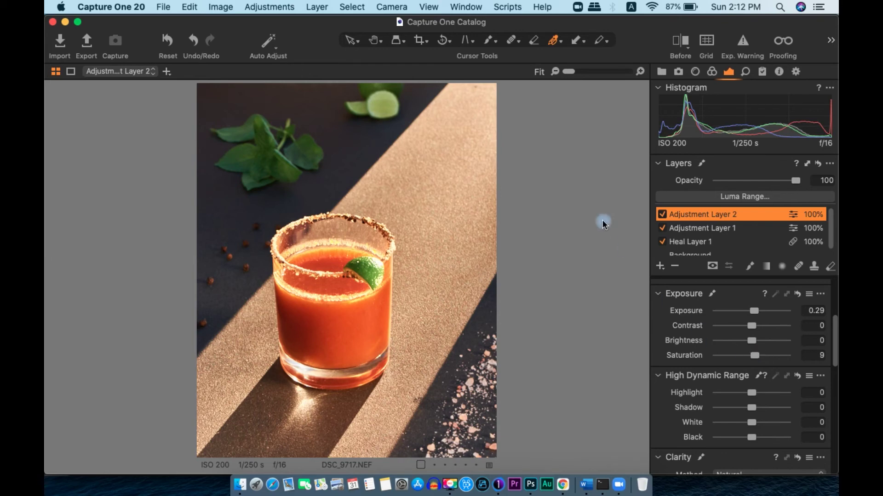
# - Compare the edited photo with its unedited version and inspect the drink and lime wedge up close
pyautogui.press('y')
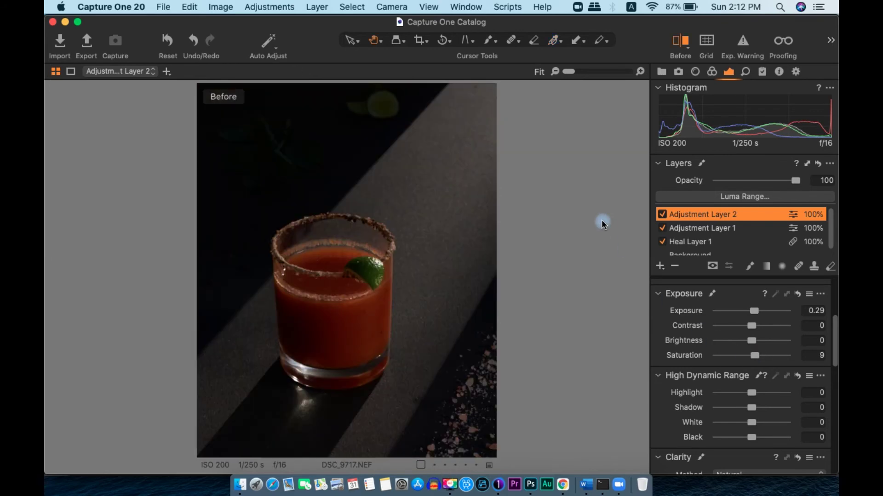
pyautogui.press('y')
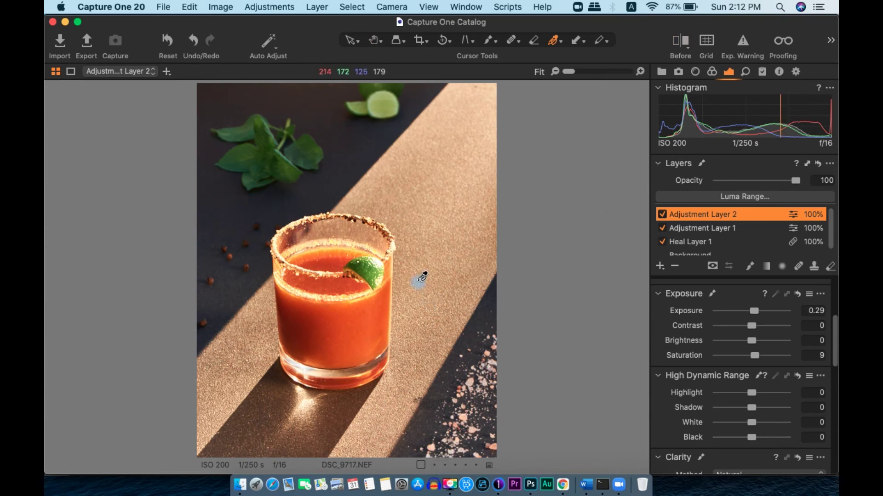
pyautogui.press('super+equal')
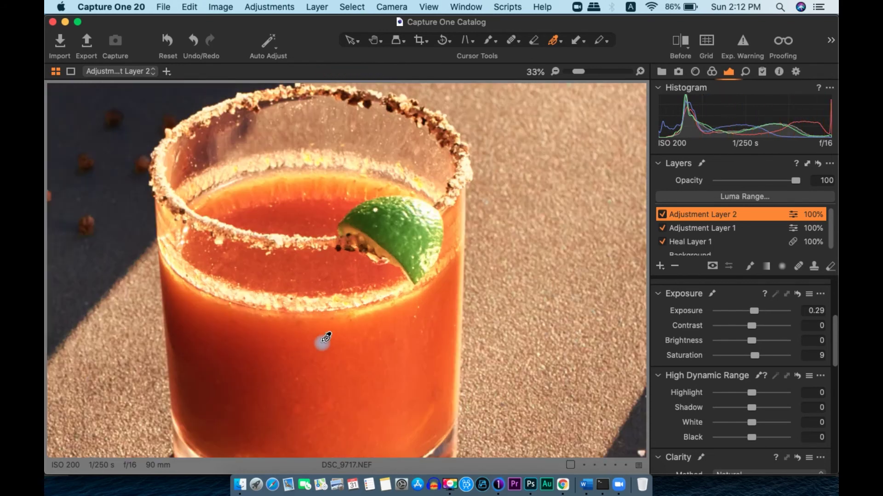
pyautogui.press('super+equal')
pyautogui.press('super+0')
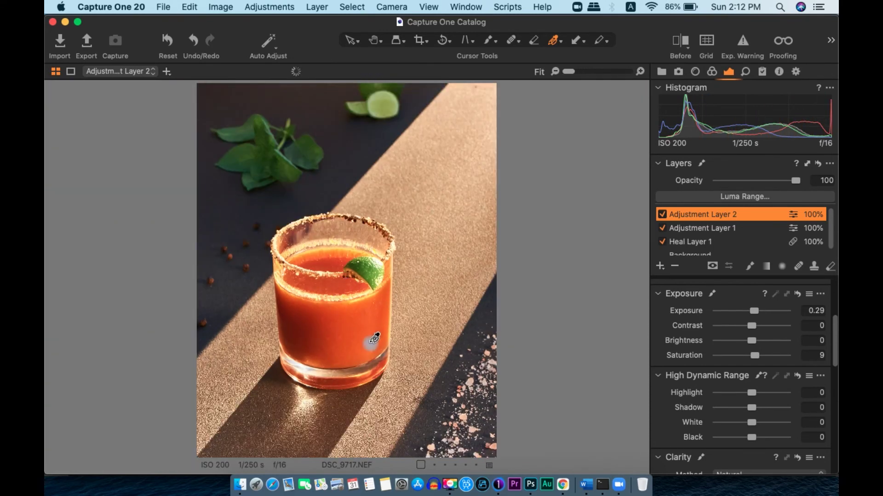
pyautogui.scroll(-2, 772, 341)
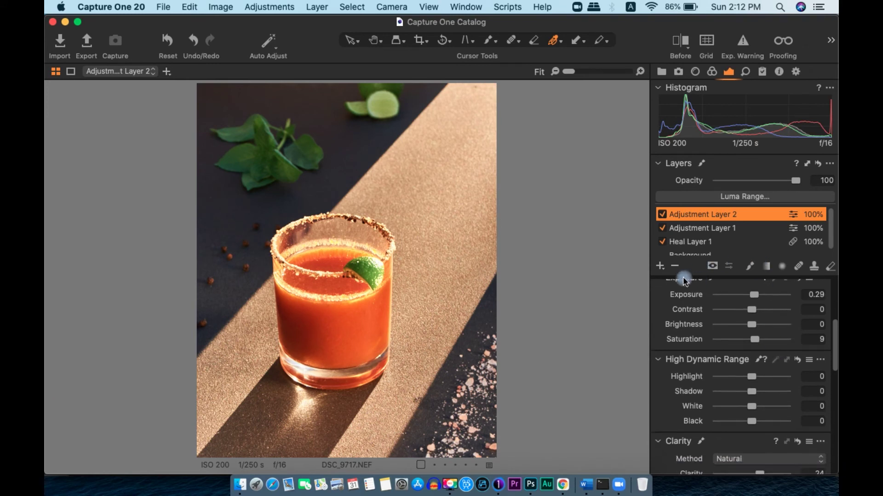
# - Add a new empty adjustment layer and choose the mask brush for work on the base of the glass
pyautogui.click(661, 266)
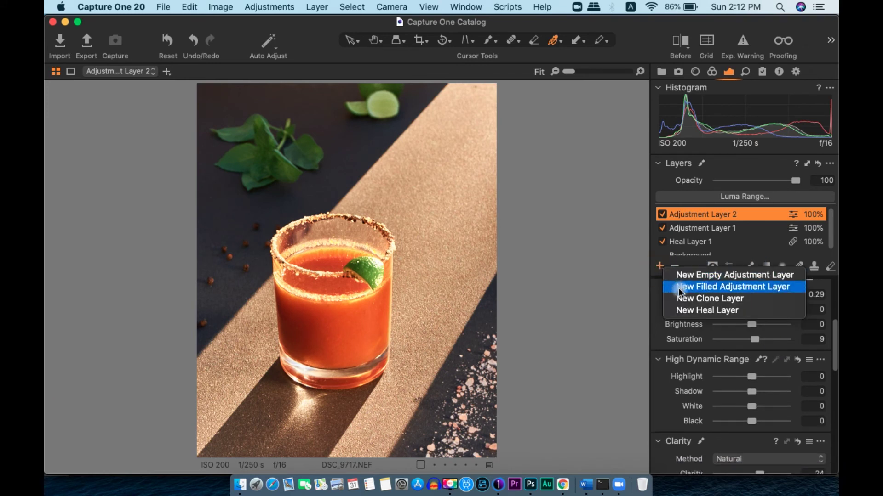
pyautogui.click(684, 275)
pyautogui.click(781, 267)
pyautogui.press('super+equal')
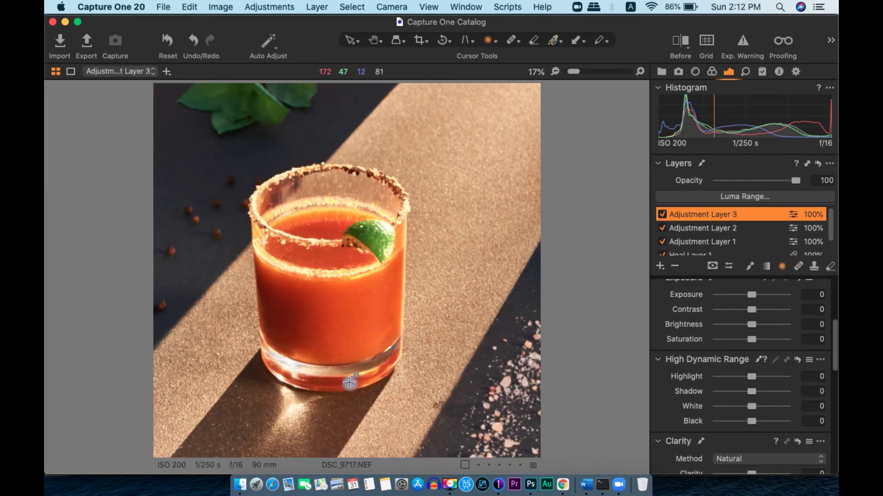
pyautogui.press('super+equal')
pyautogui.click(753, 266)
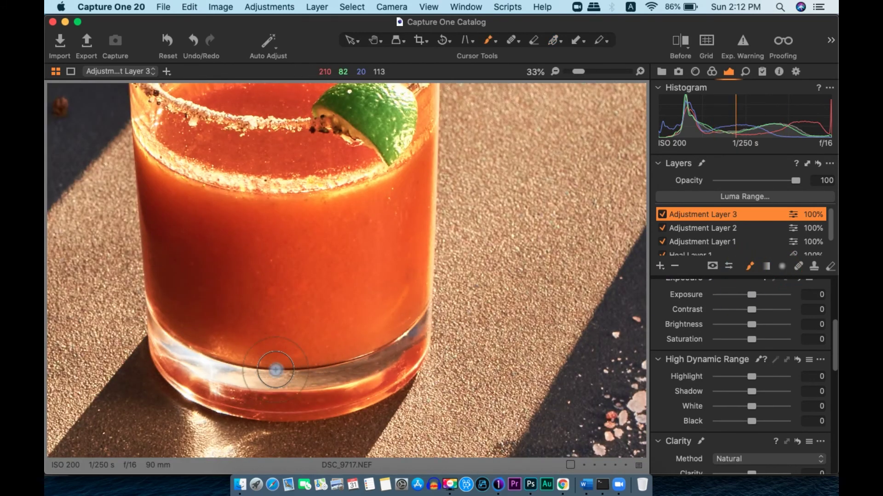
# - Turn off Auto Mask for the mask brush and reduce the brush size
pyautogui.rightClick(319, 303)
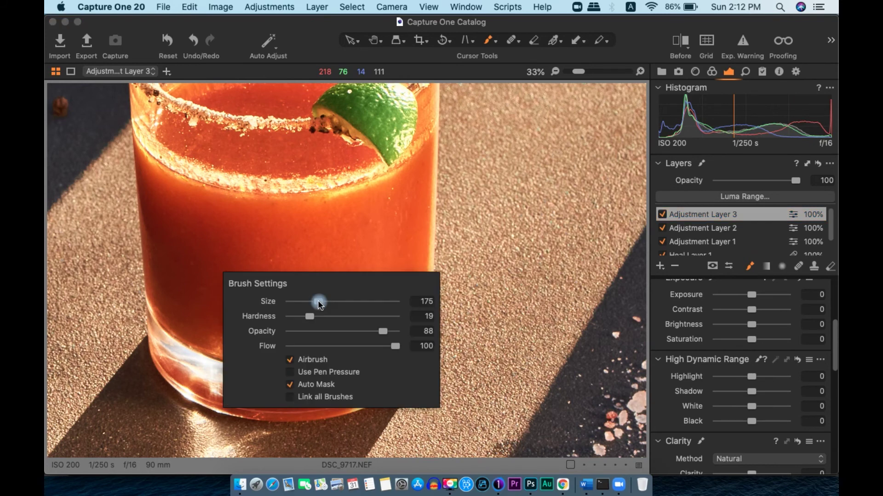
pyautogui.click(289, 386)
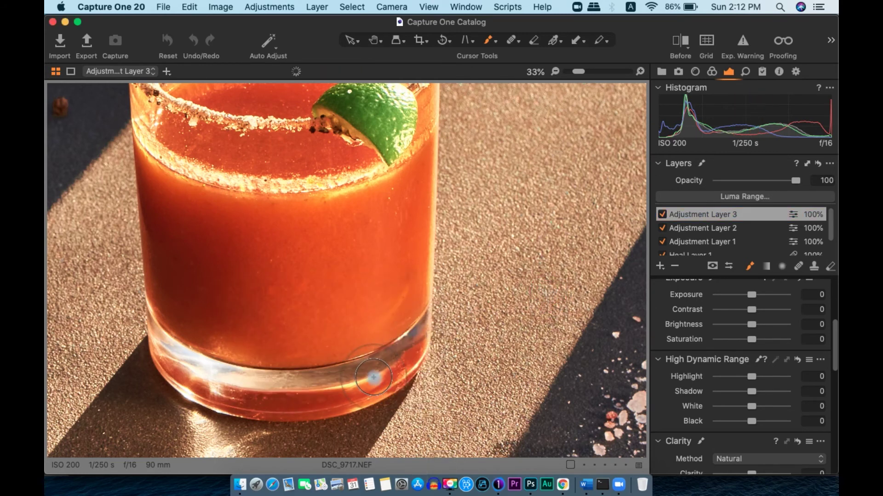
pyautogui.press('[')
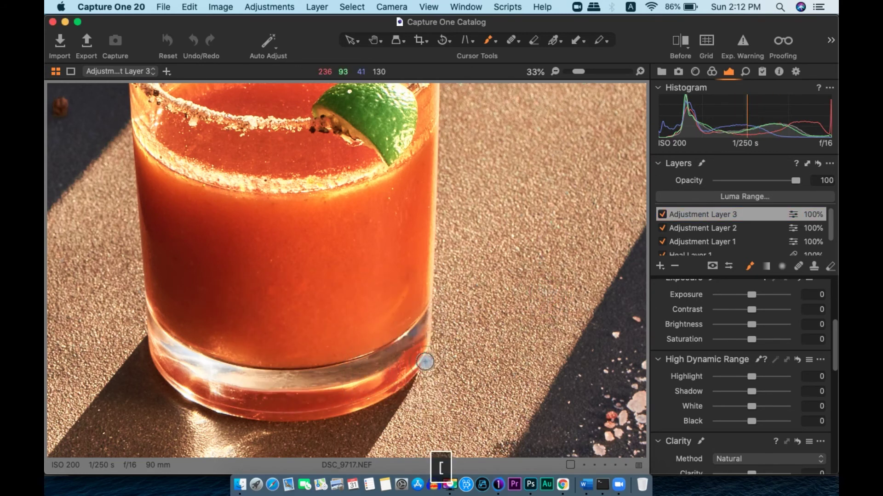
# - Toggle the mask display and erase the stray mask spot on the surface beside the glass
pyautogui.press('m')
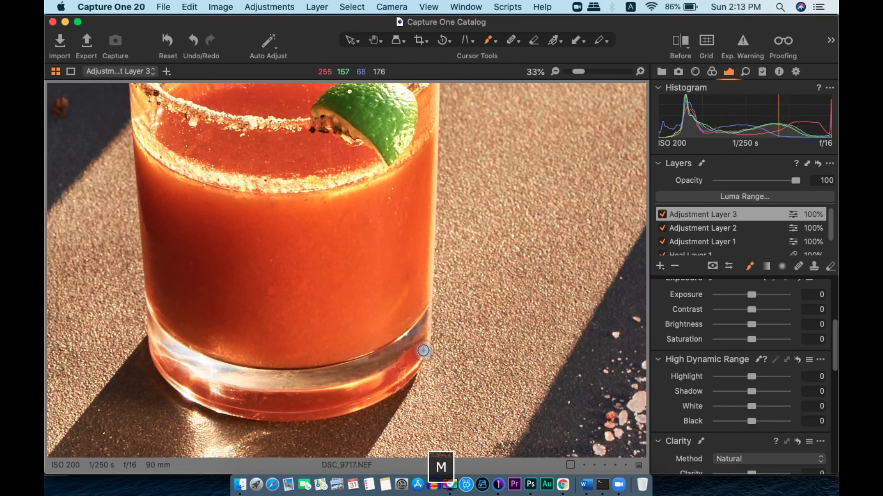
pyautogui.press('e')
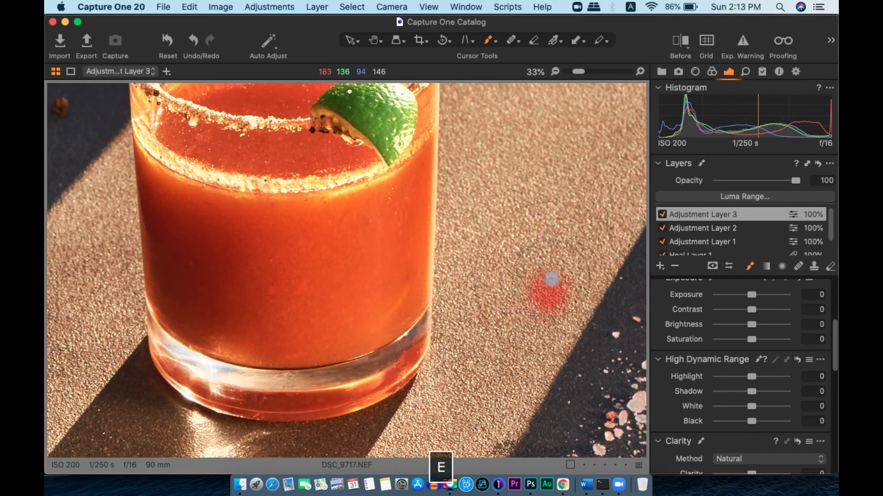
pyautogui.moveTo(550, 280)
pyautogui.mouseDown()
pyautogui.moveTo(543, 301)
pyautogui.moveTo(550, 282)
pyautogui.moveTo(520, 306)
pyautogui.moveTo(525, 323)
pyautogui.moveTo(536, 281)
pyautogui.mouseUp()
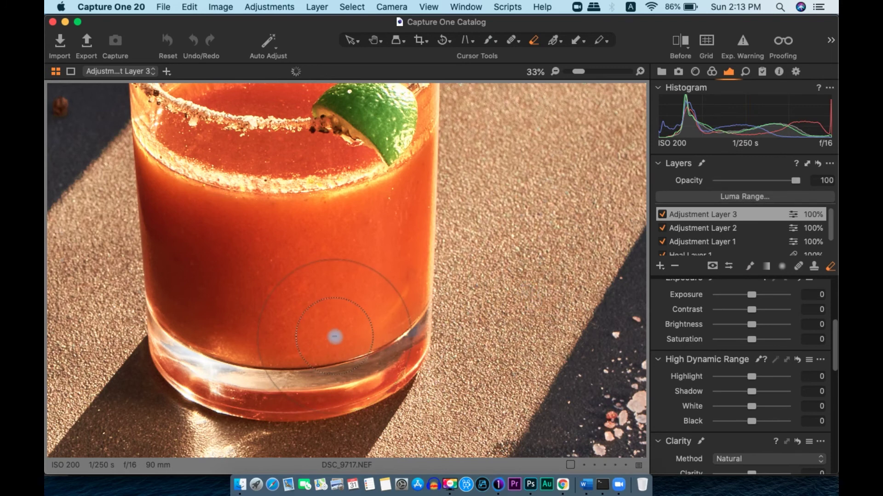
# - Paint the new layer's mask with the brush along the lower edge of the glass base
pyautogui.press('b')
pyautogui.moveTo(407, 365); pyautogui.dragTo(424, 351)
pyautogui.moveTo(364, 402)
pyautogui.mouseDown()
pyautogui.moveTo(271, 422)
pyautogui.moveTo(375, 404)
pyautogui.moveTo(419, 352)
pyautogui.mouseUp()
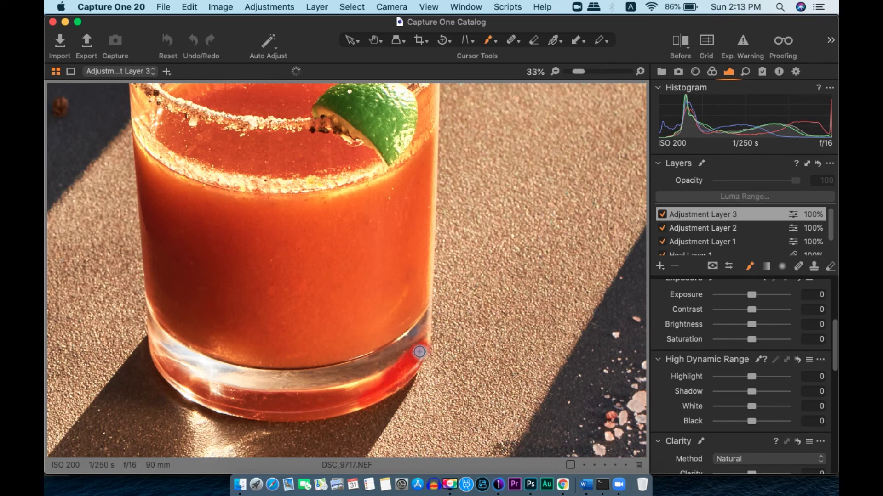
pyautogui.press('shift')
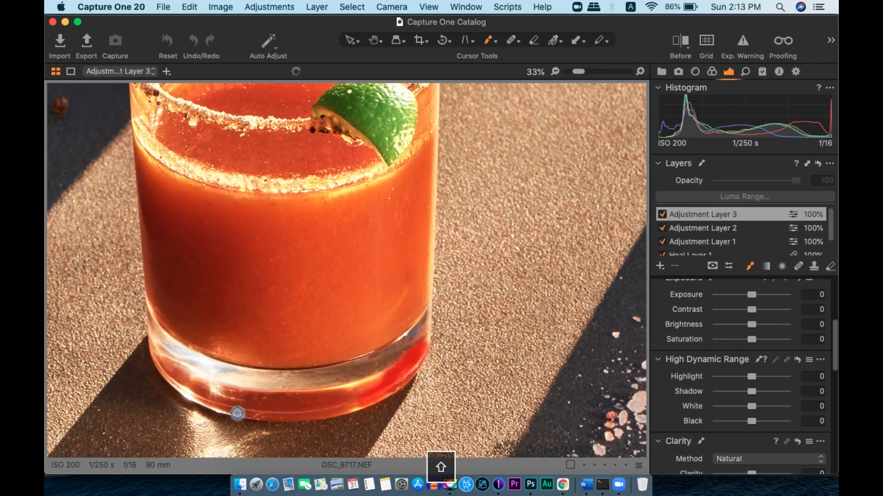
pyautogui.moveTo(313, 407)
pyautogui.mouseDown()
pyautogui.moveTo(297, 413)
pyautogui.moveTo(352, 406)
pyautogui.moveTo(384, 388)
pyautogui.mouseUp()
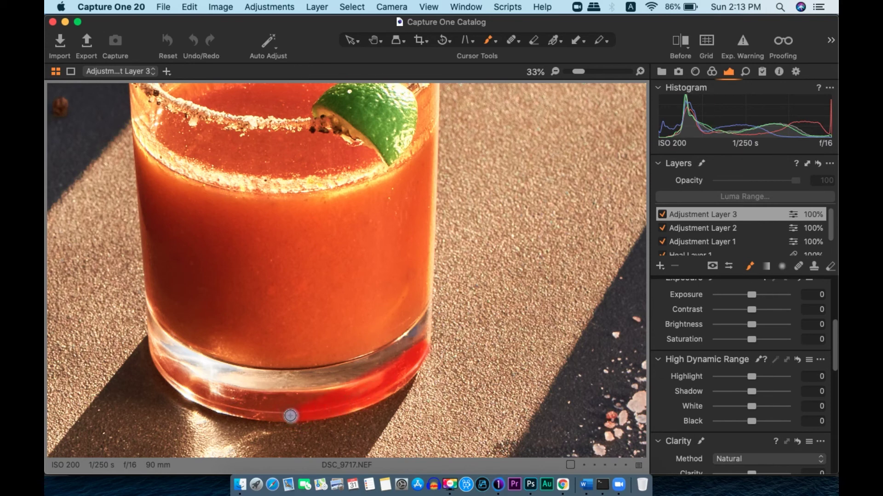
pyautogui.press('shift')
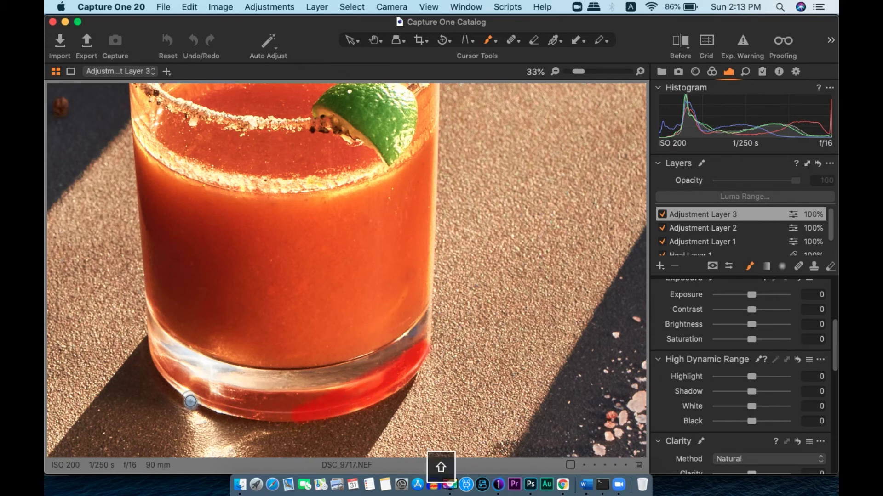
pyautogui.press('shift')
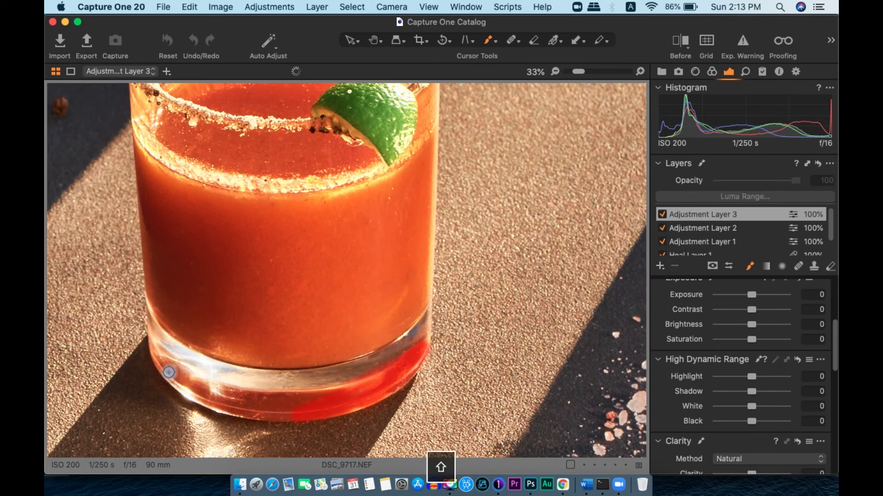
pyautogui.press('shift')
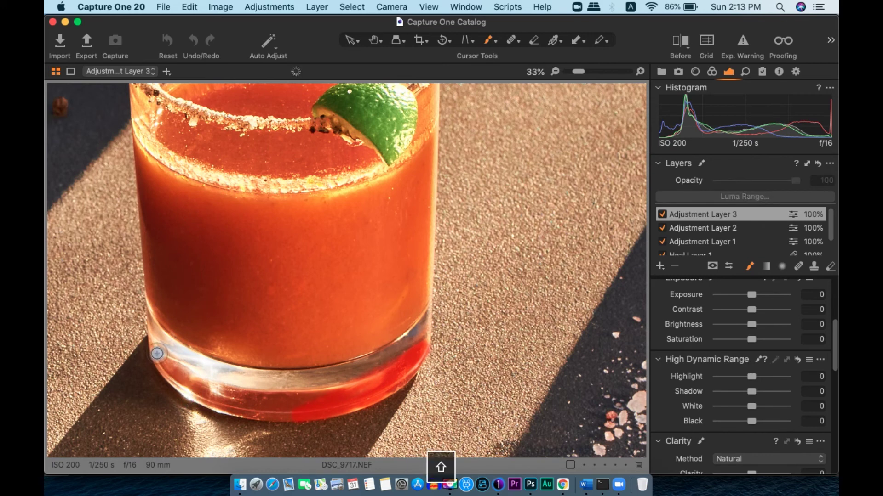
# - Extend the mask outline with straight brush strokes up the left edge of the glass to the rim
pyautogui.click(157, 353)
pyautogui.keyDown('shift'); pyautogui.click(158, 223); pyautogui.keyUp('shift')
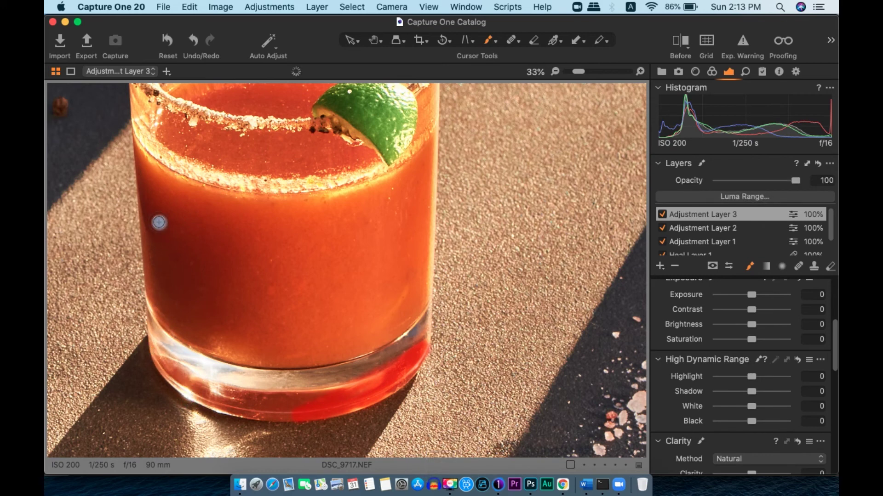
pyautogui.press('space')
pyautogui.moveTo(152, 193); pyautogui.dragTo(250, 238)
pyautogui.keyDown('shift'); pyautogui.click(245, 188); pyautogui.keyUp('shift')
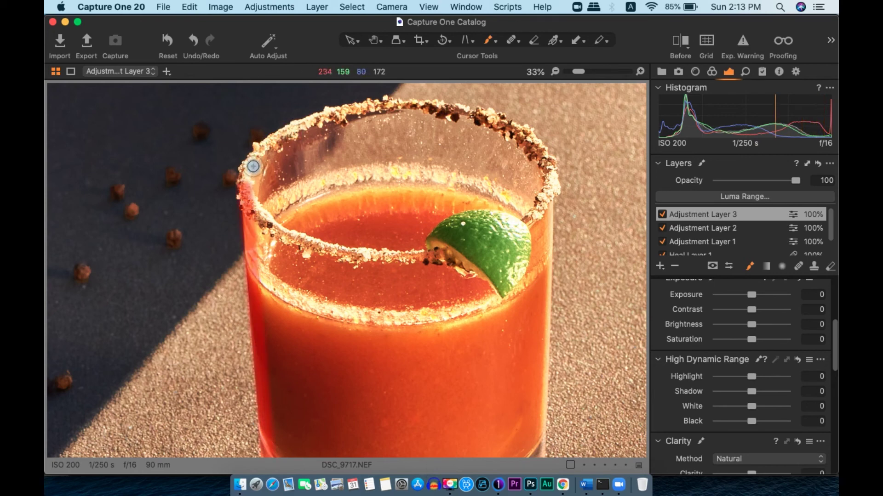
# - Paint the mask around the far side of the salted rim and down the right edge to close the glass outline
pyautogui.moveTo(245, 184)
pyautogui.mouseDown()
pyautogui.moveTo(264, 142)
pyautogui.moveTo(328, 114)
pyautogui.moveTo(429, 107)
pyautogui.moveTo(508, 138)
pyautogui.moveTo(499, 123)
pyautogui.moveTo(505, 128)
pyautogui.mouseUp()
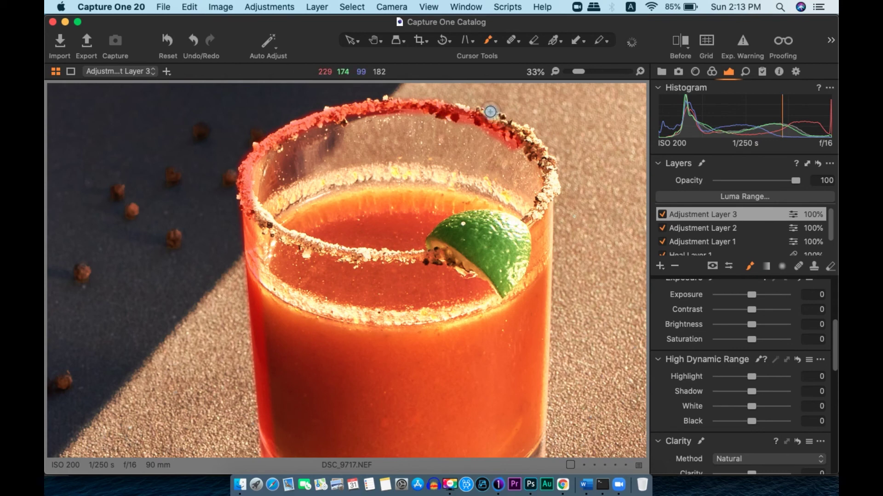
pyautogui.moveTo(484, 112)
pyautogui.mouseDown()
pyautogui.moveTo(527, 143)
pyautogui.moveTo(551, 193)
pyautogui.mouseUp()
pyautogui.press('space')
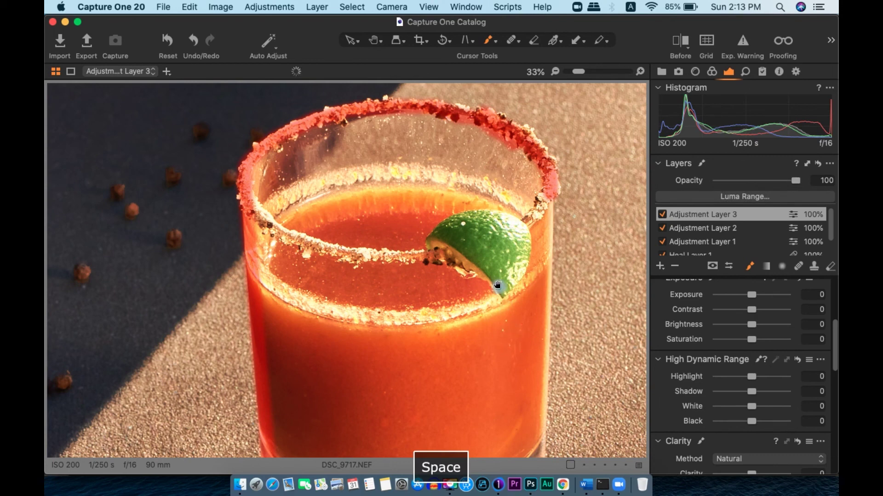
pyautogui.scroll(-10, 496, 282)
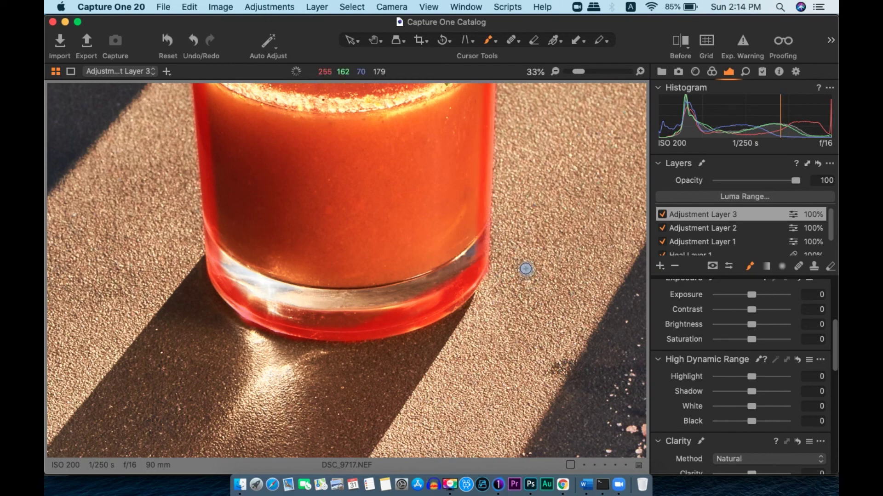
pyautogui.scroll(-3, 514, 271)
pyautogui.scroll(2, 378, 295)
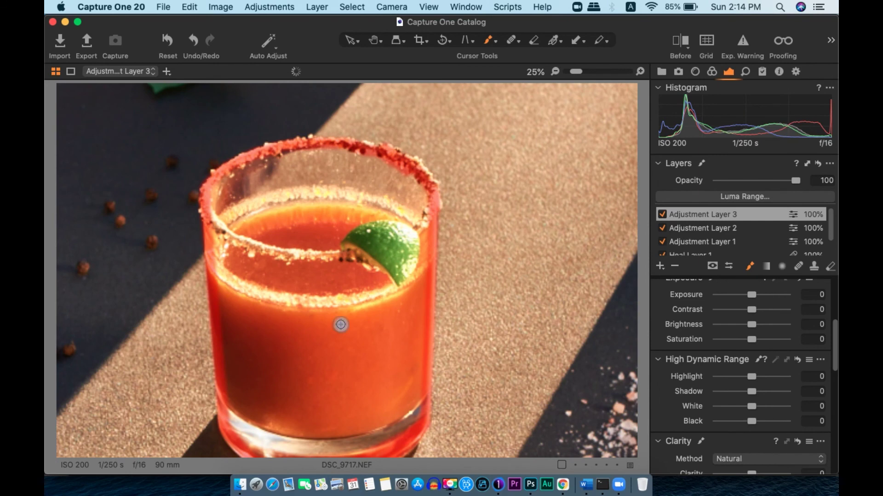
pyautogui.press('space')
pyautogui.moveTo(331, 374); pyautogui.dragTo(359, 357)
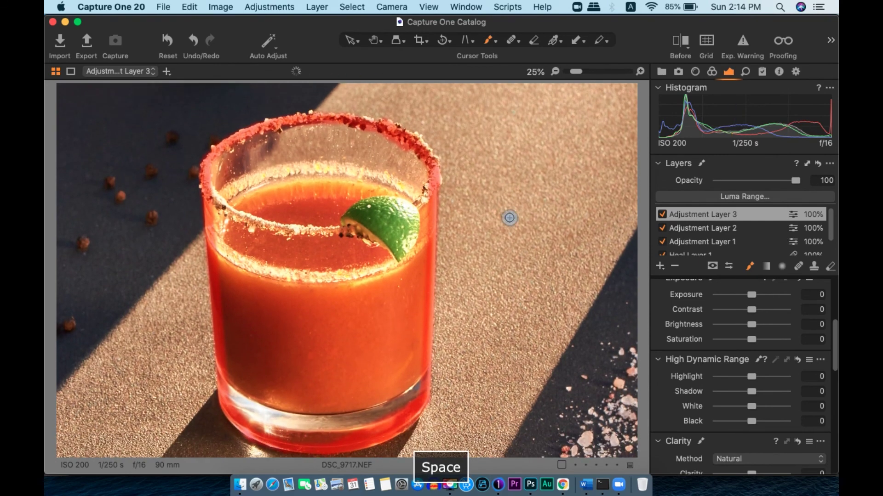
# - Fill the outlined glass mask, refine its edge with a radius of 52, and hide the mask display
pyautogui.click(792, 217)
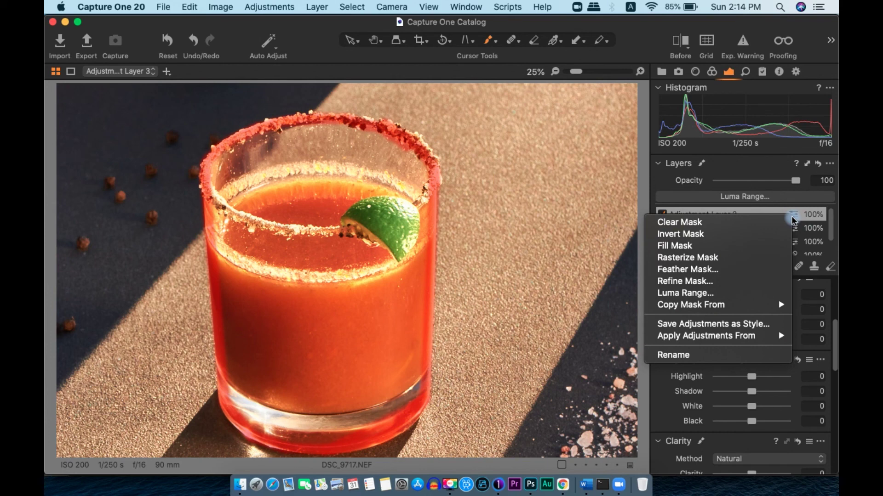
pyautogui.click(737, 250)
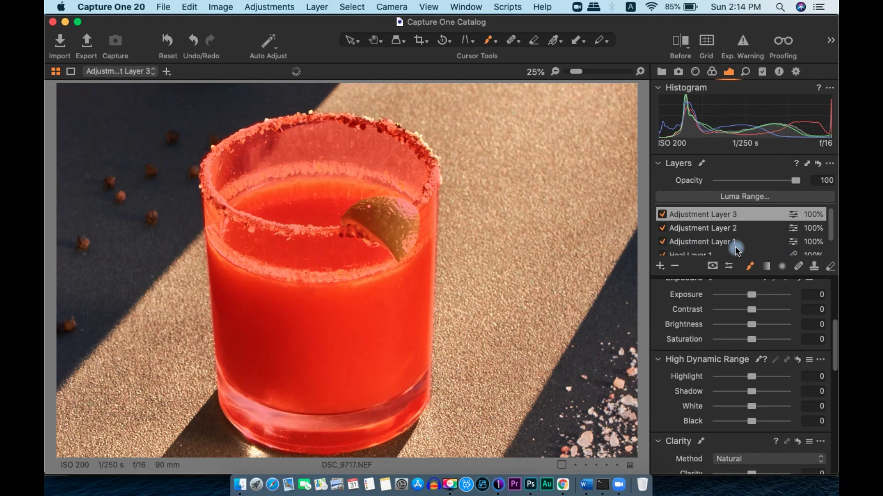
pyautogui.rightClick(792, 221)
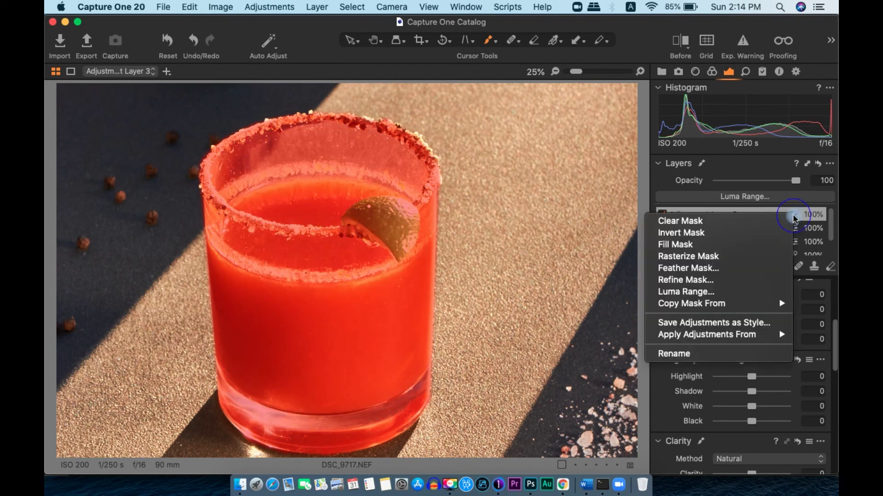
pyautogui.click(720, 280)
pyautogui.moveTo(472, 136); pyautogui.dragTo(473, 137)
pyautogui.click(518, 177)
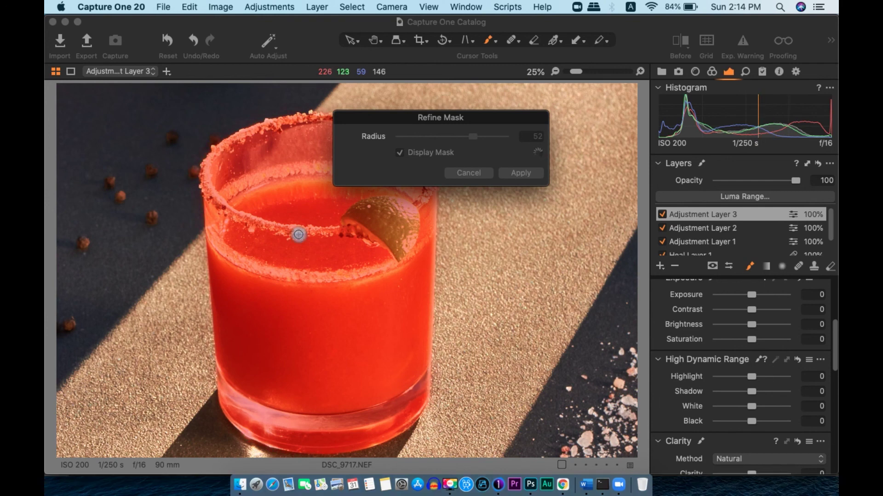
pyautogui.press('m')
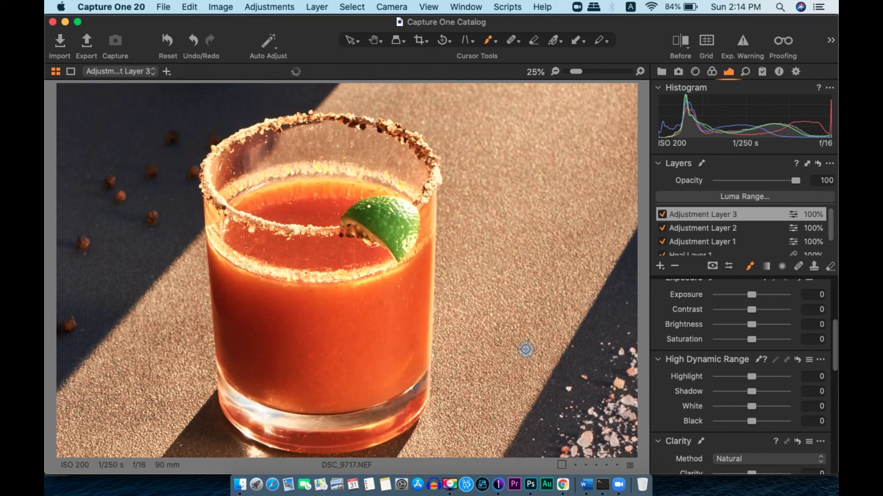
# - Set the glass layer's Structure to 100 and Clarity to 15, toggling the layer off and on to check its effect
pyautogui.scroll(3, 542, 356)
pyautogui.scroll(-4, 331, 327)
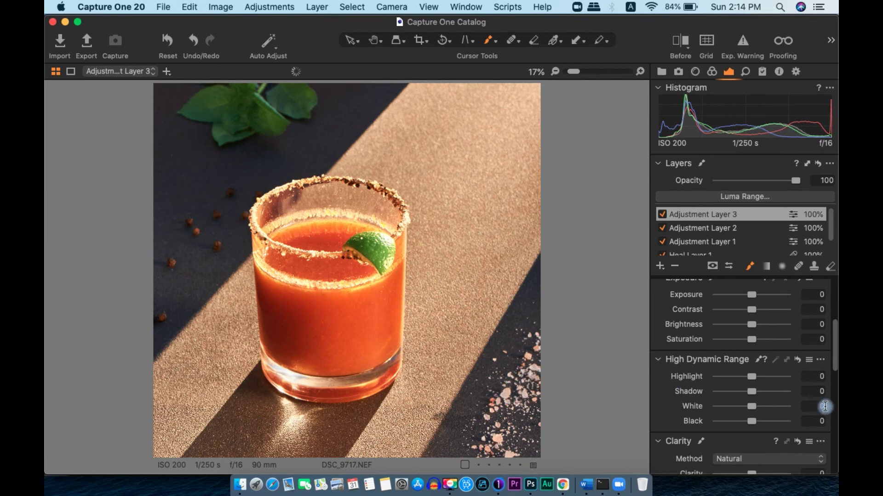
pyautogui.scroll(-1, 797, 391)
pyautogui.scroll(-3, 757, 395)
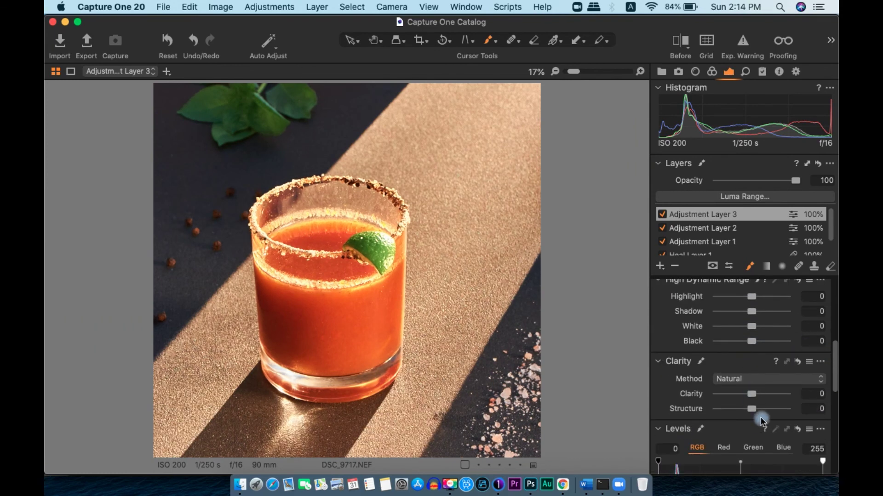
pyautogui.moveTo(760, 411); pyautogui.dragTo(783, 411)
pyautogui.scroll(3, 432, 316)
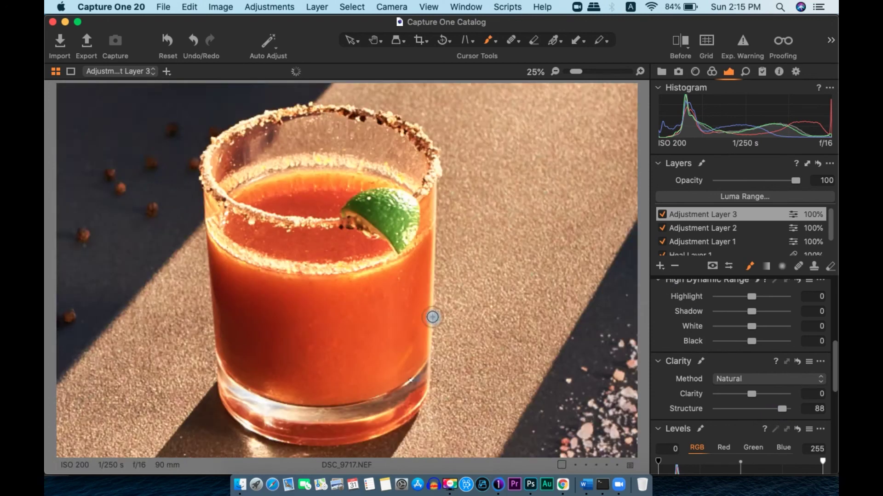
pyautogui.click(662, 214)
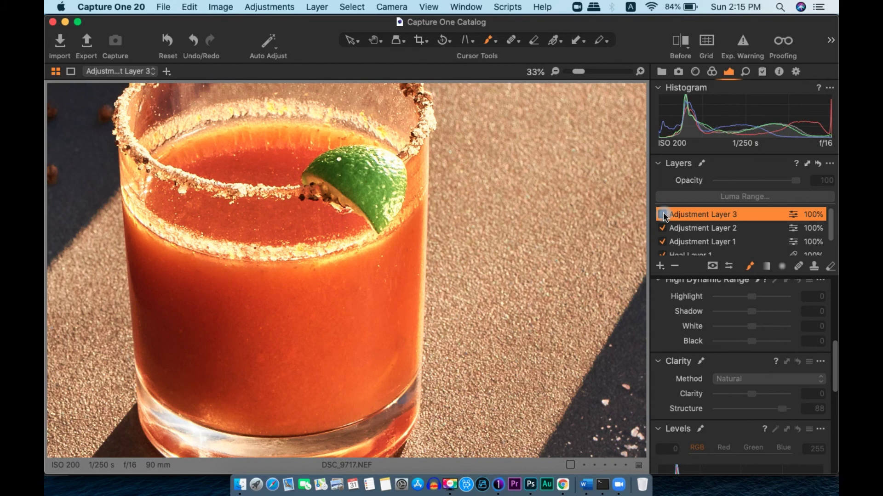
pyautogui.click(662, 214)
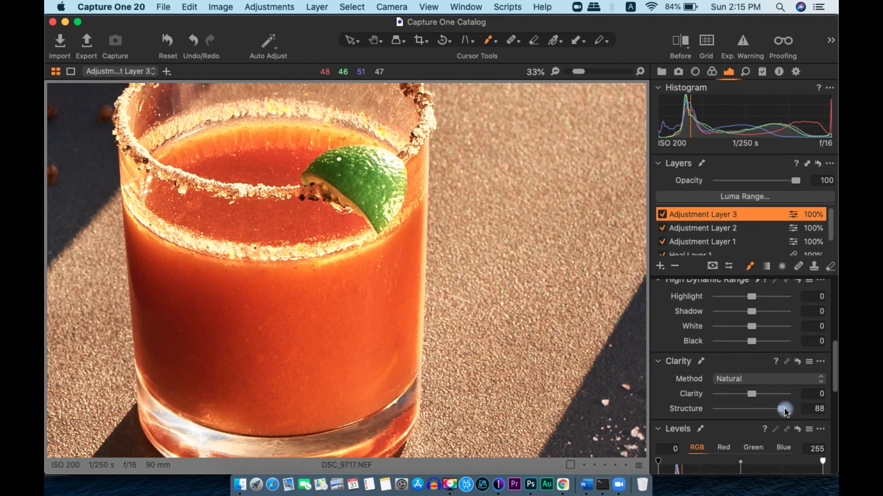
pyautogui.moveTo(786, 414); pyautogui.dragTo(738, 407)
# - Adjust the RGB Levels midtone on the glass layer and set its Saturation to 9
pyautogui.scroll(-4, 756, 396)
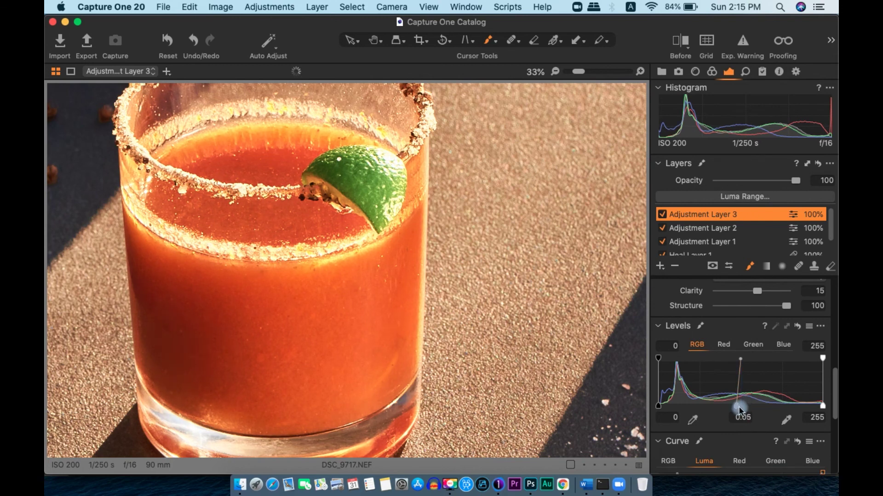
pyautogui.moveTo(736, 407); pyautogui.dragTo(735, 409)
pyautogui.scroll(8, 745, 369)
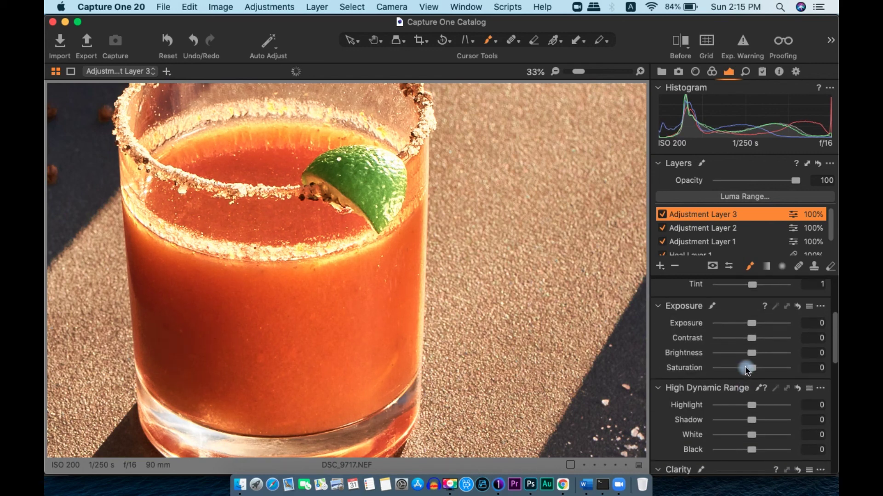
pyautogui.click(751, 368)
# - Fit the whole photo in view and compare it in full screen with its unedited version
pyautogui.press('super+0')
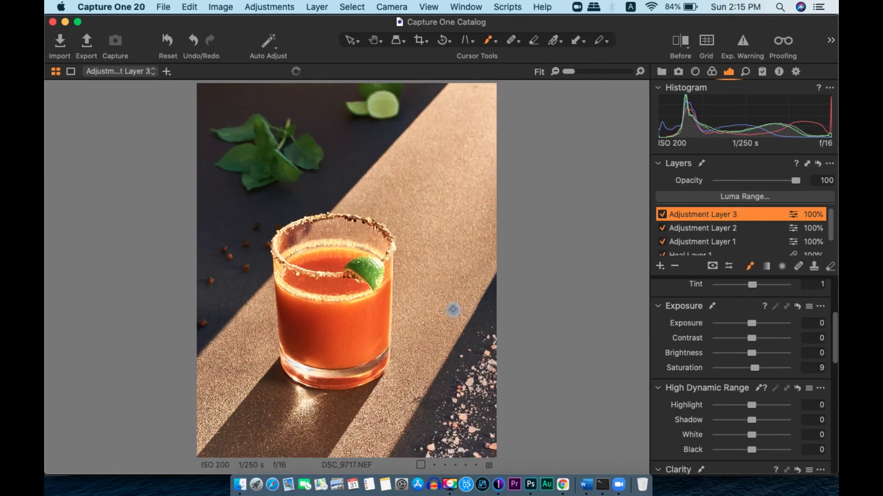
pyautogui.press('super+ctrl+f')
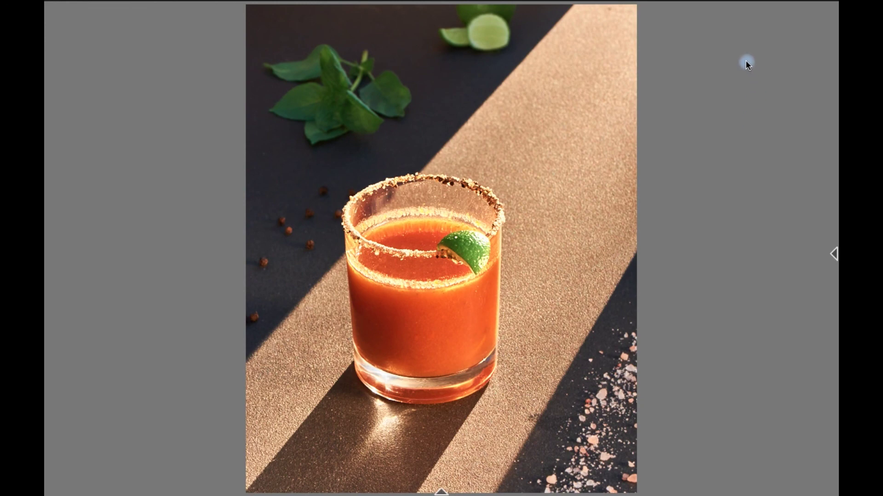
pyautogui.press('y')
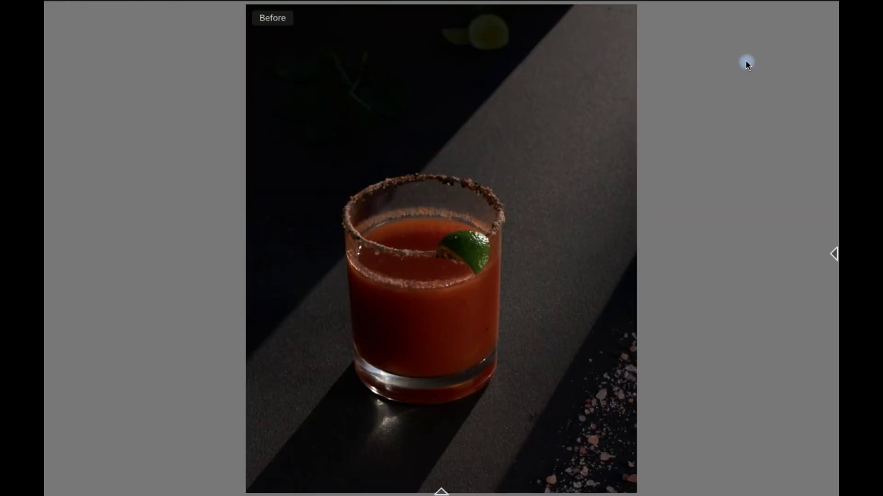
pyautogui.press('y')
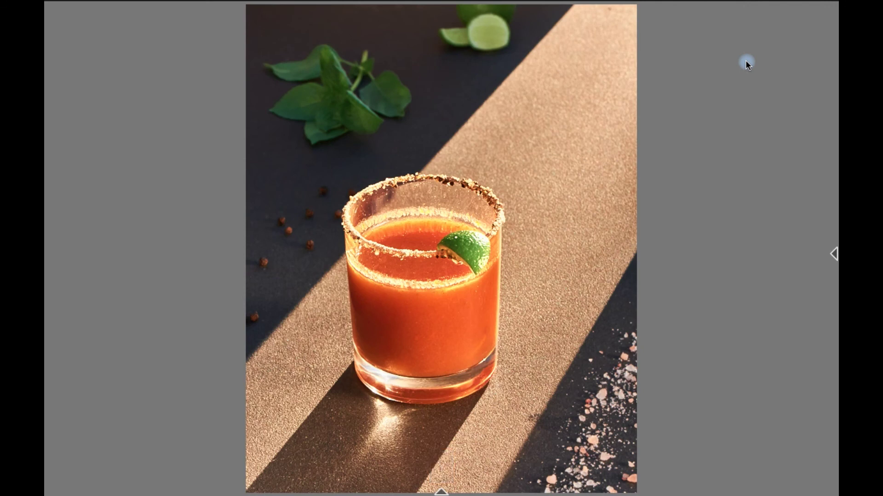